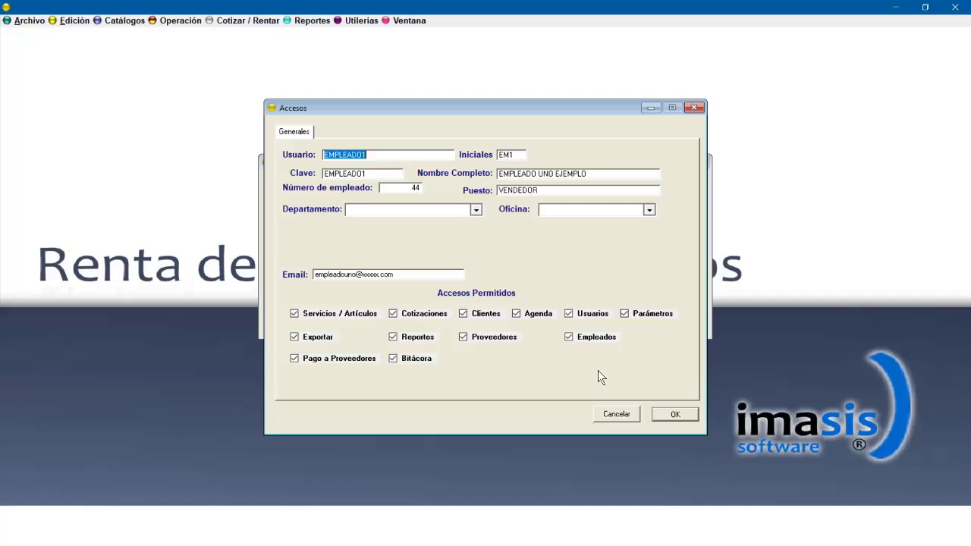
Save the EMPLEADO01 user's access permissions and close the user catalog.
{"action": "left_click", "coordinate": [668, 415]}
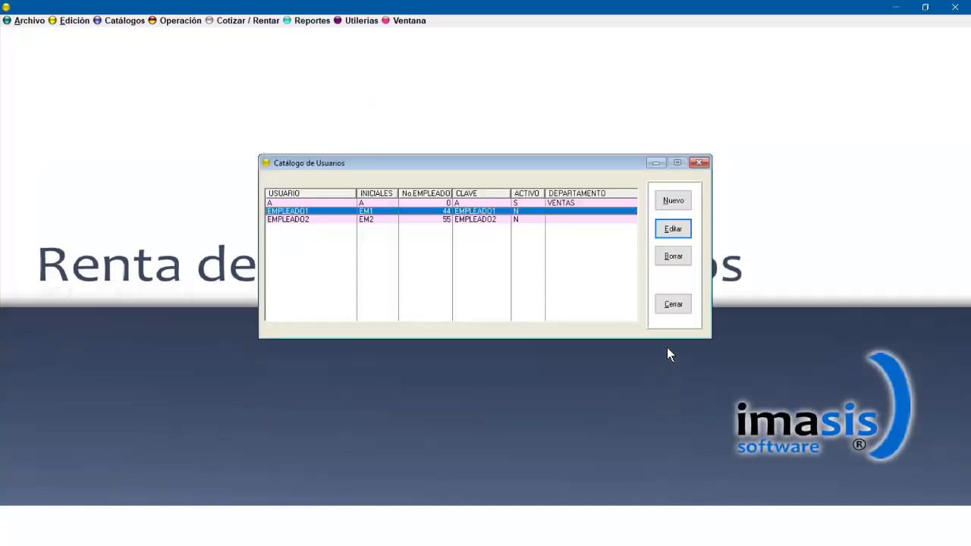
{"action": "left_click", "coordinate": [671, 305]}
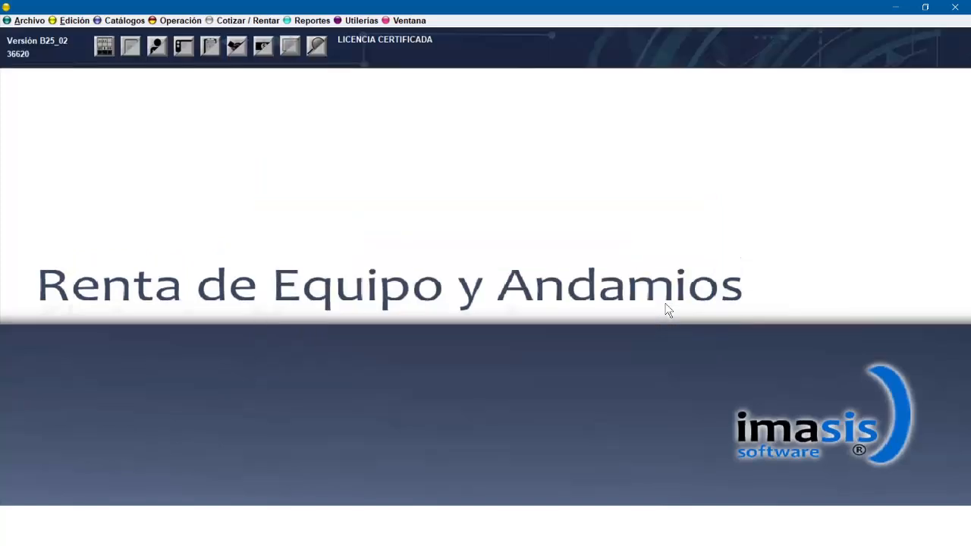
Review the system parameters' general data, extras images and quotation footer phrase, then accept and close the parameters.
{"action": "left_click", "coordinate": [363, 22]}
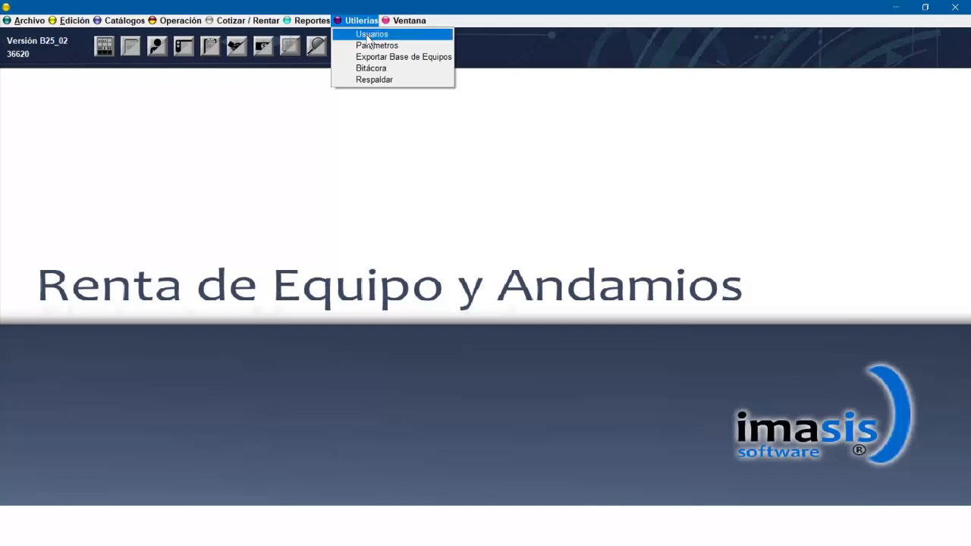
{"action": "left_click", "coordinate": [371, 47]}
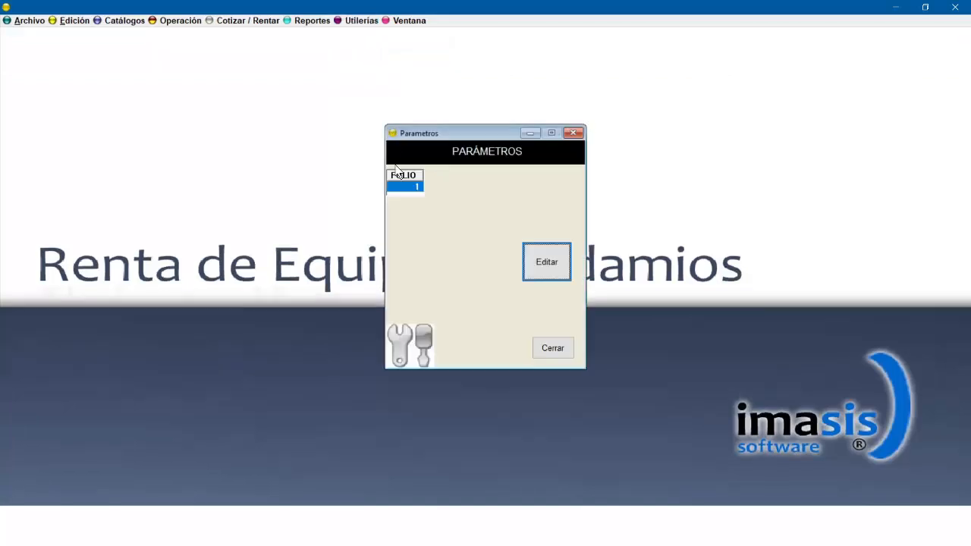
{"action": "left_click", "coordinate": [547, 266]}
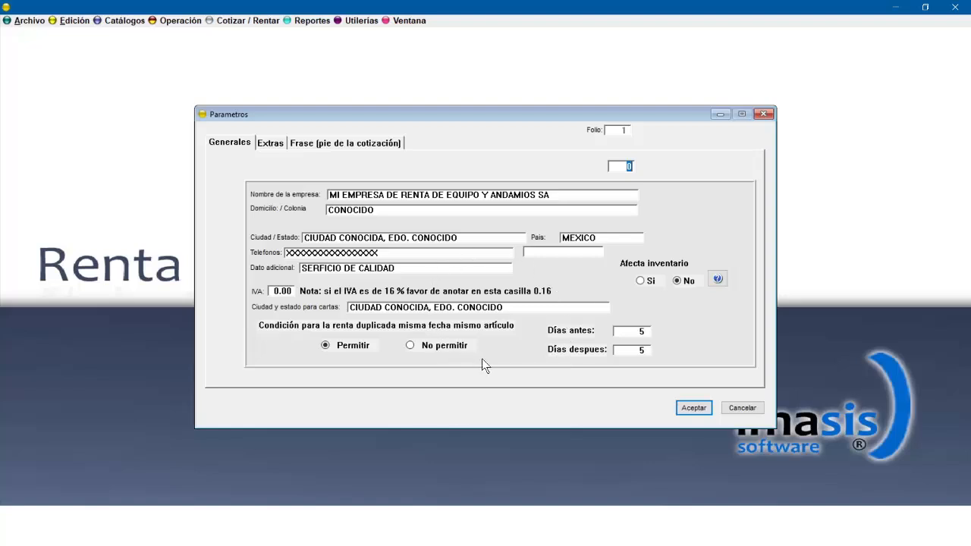
{"action": "left_click", "coordinate": [272, 144]}
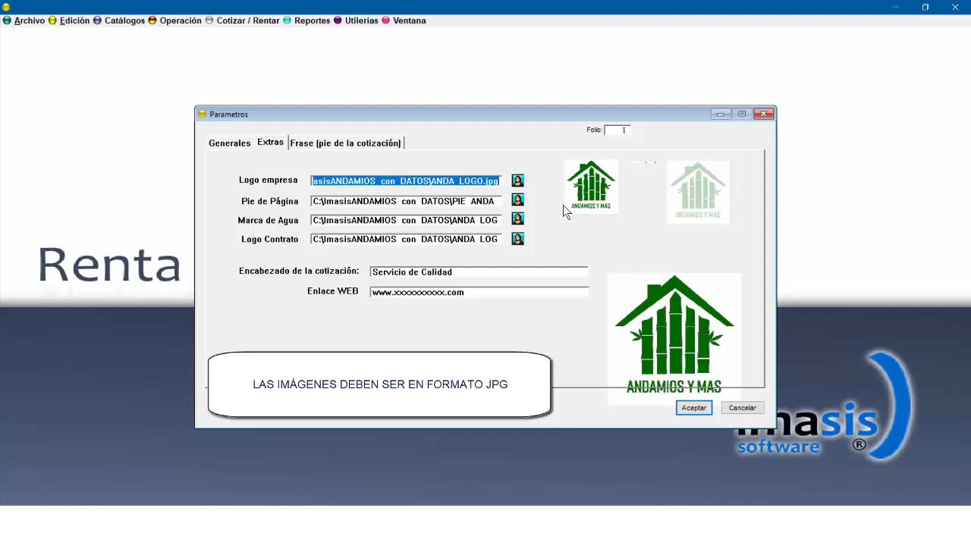
{"action": "left_click", "coordinate": [317, 148]}
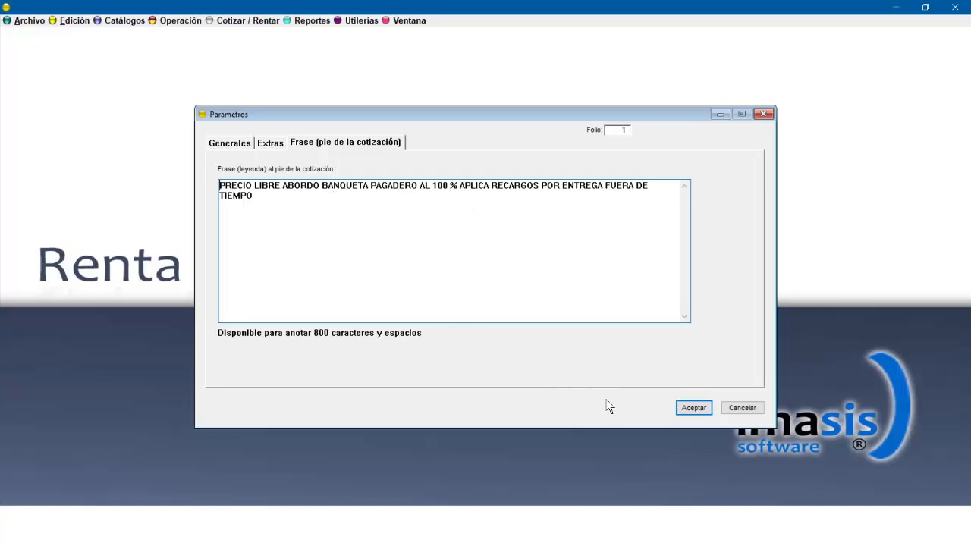
{"action": "left_click", "coordinate": [693, 409]}
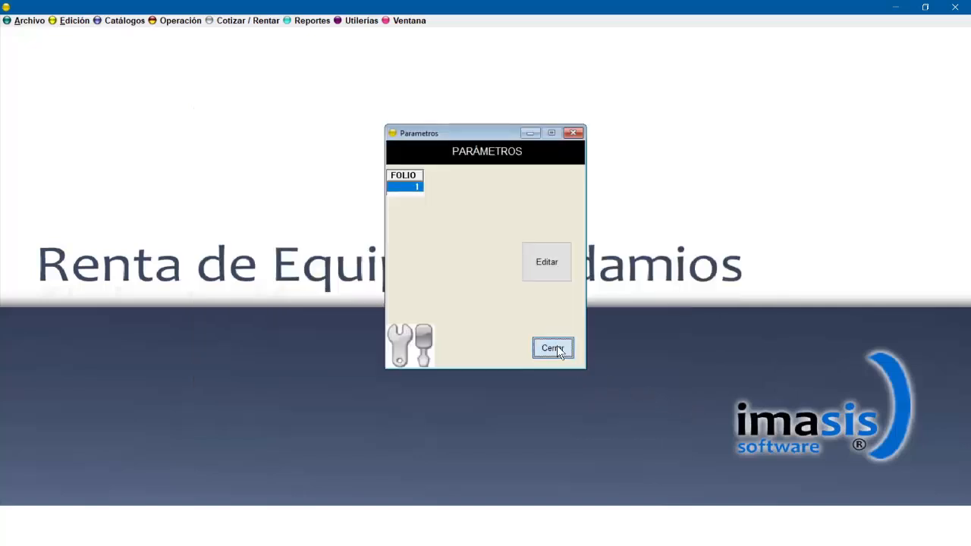
{"action": "left_click", "coordinate": [556, 349]}
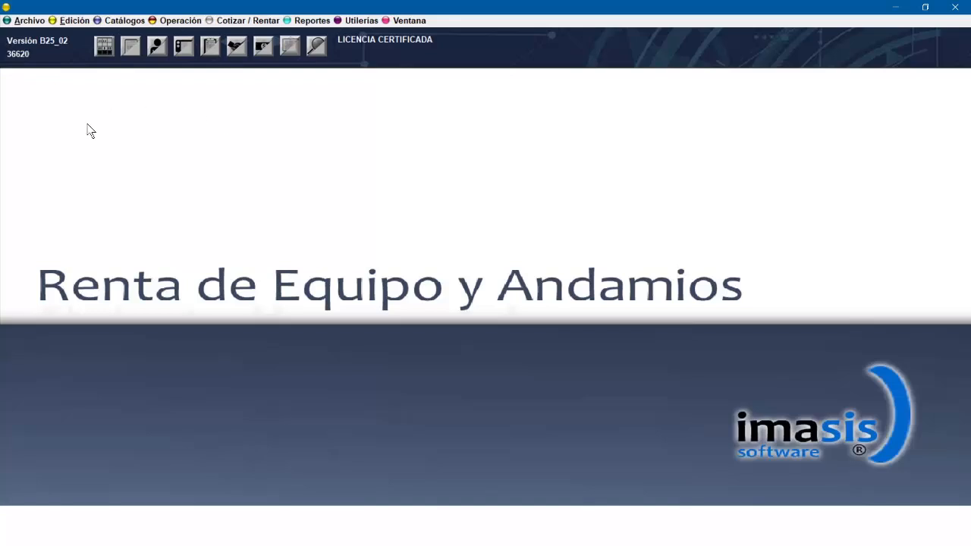
Open the print setup dialog and close it without changes.
{"action": "left_click", "coordinate": [23, 23]}
{"action": "left_click", "coordinate": [38, 34]}
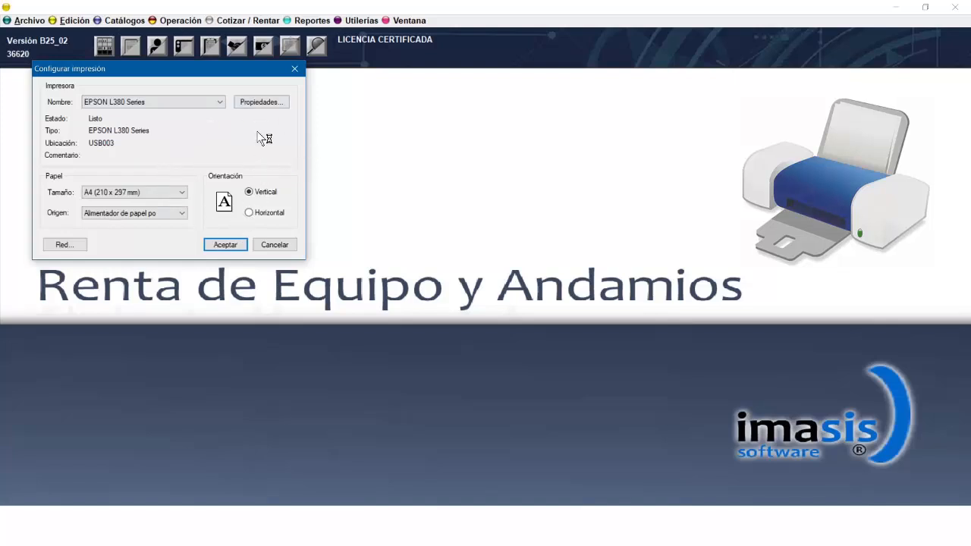
{"action": "left_click", "coordinate": [296, 71]}
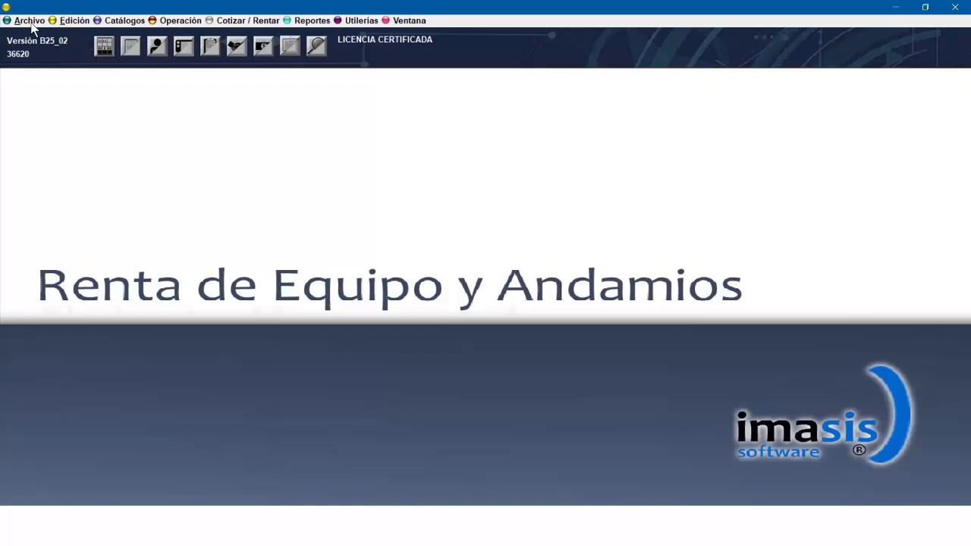
Open the brands catalog and open the MI EMPRESA brand for editing.
{"action": "left_click", "coordinate": [132, 23]}
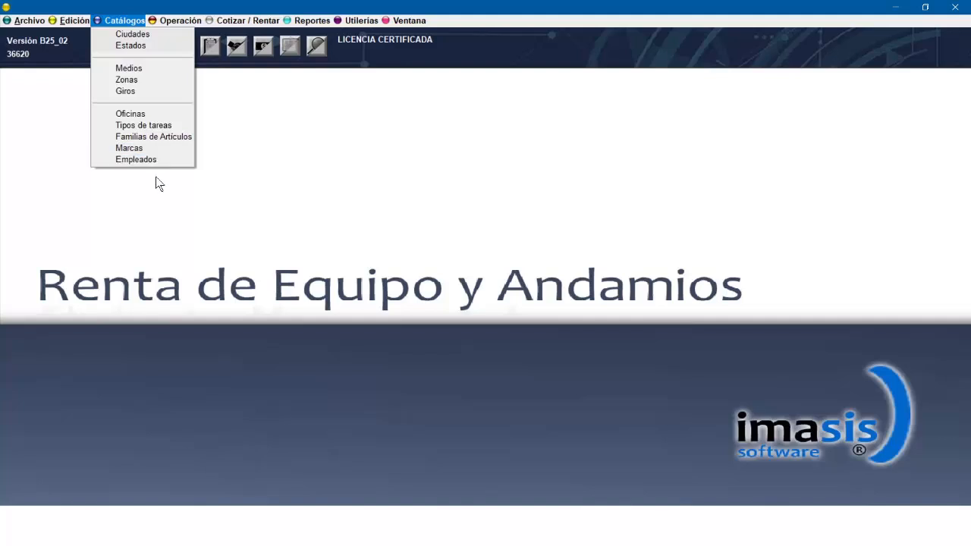
{"action": "left_click", "coordinate": [156, 147]}
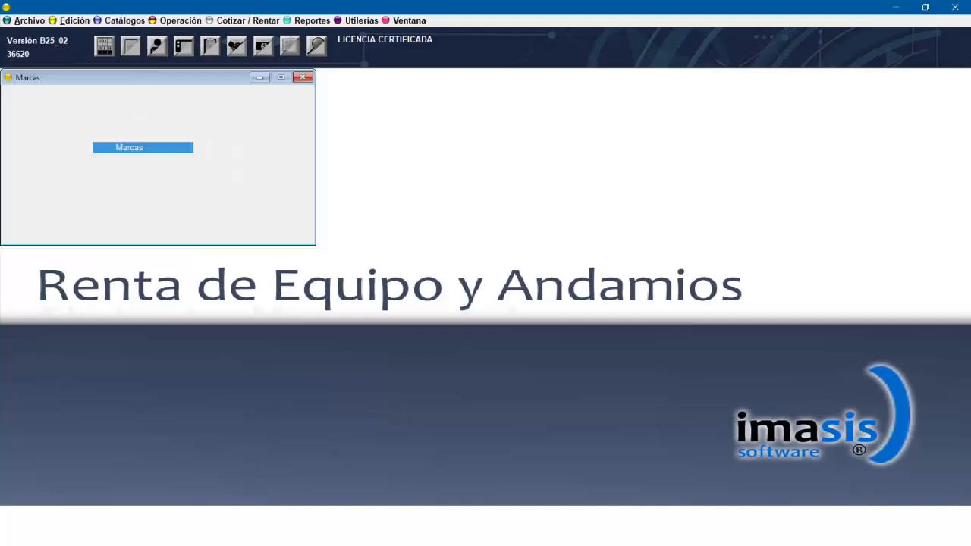
{"action": "left_click_drag", "start_coordinate": [198, 42], "coordinate": [506, 109]}
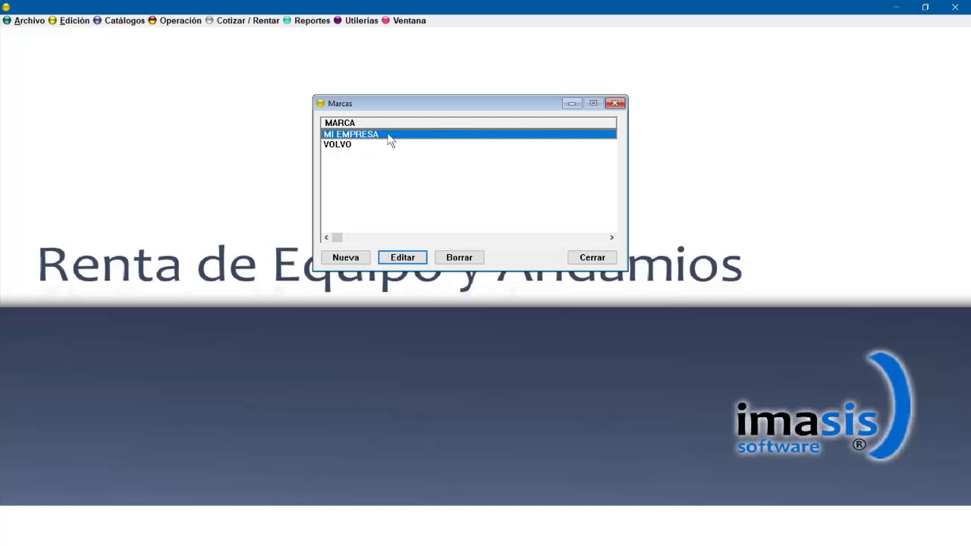
{"action": "double_click", "coordinate": [389, 138]}
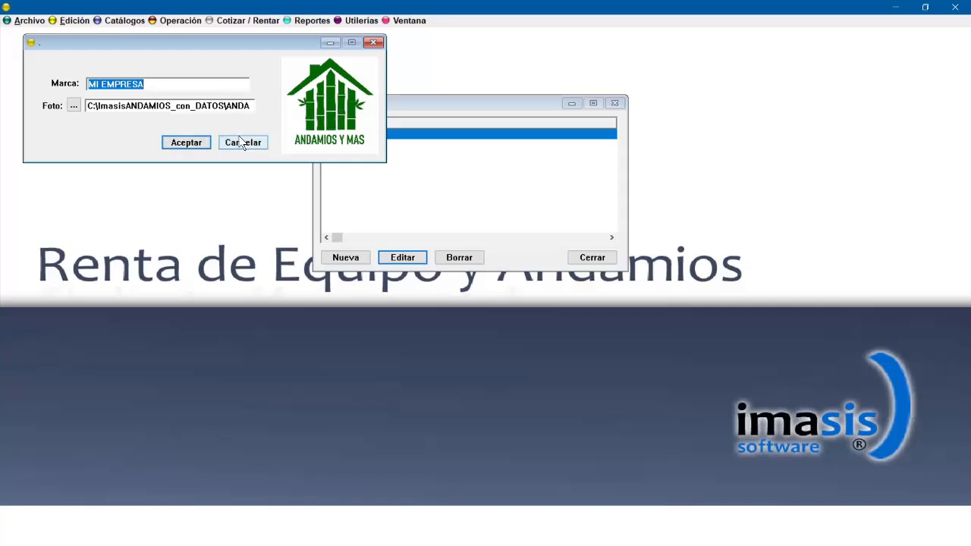
Inspect the MI EMPRESA brand's logo photo file path, then accept the brand and close the brands catalog.
{"action": "left_click", "coordinate": [73, 105]}
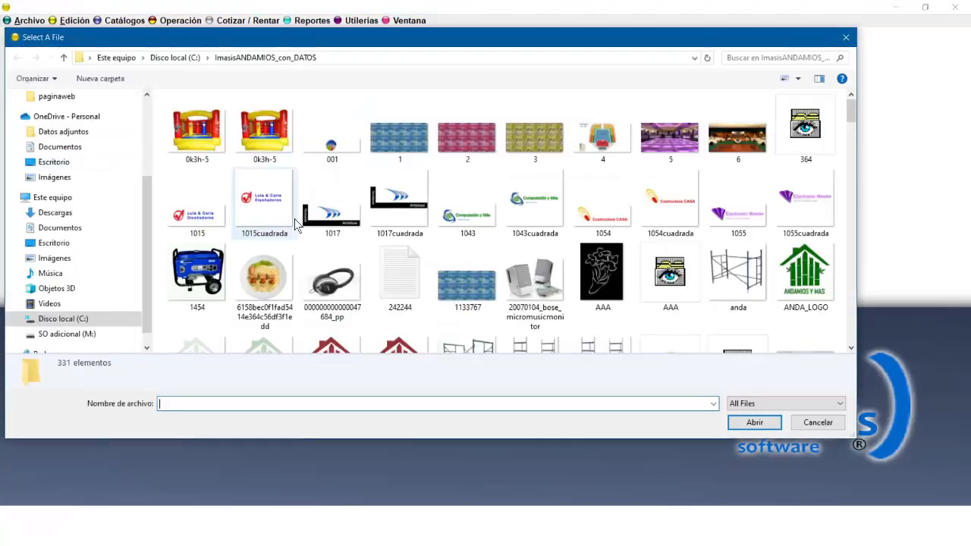
{"action": "key", "text": "Escape"}
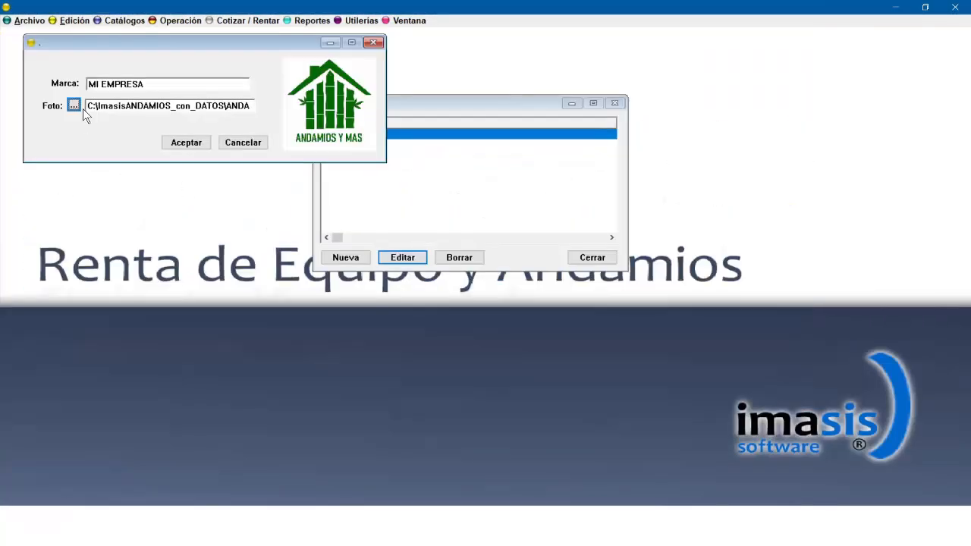
{"action": "left_click", "coordinate": [242, 107]}
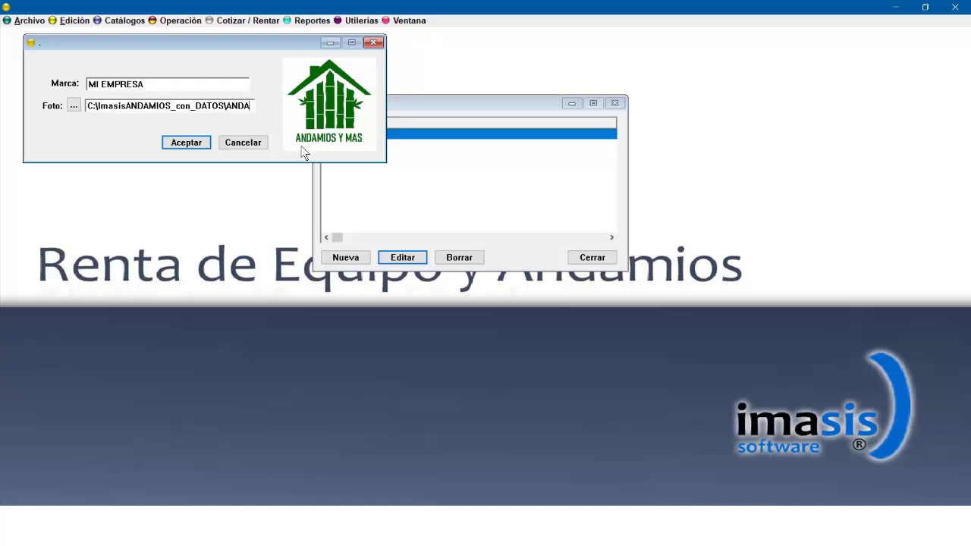
{"action": "key", "text": "Right"}
{"action": "key", "text": "Right"}
{"action": "key", "text": "Right"}
{"action": "key", "text": "End"}
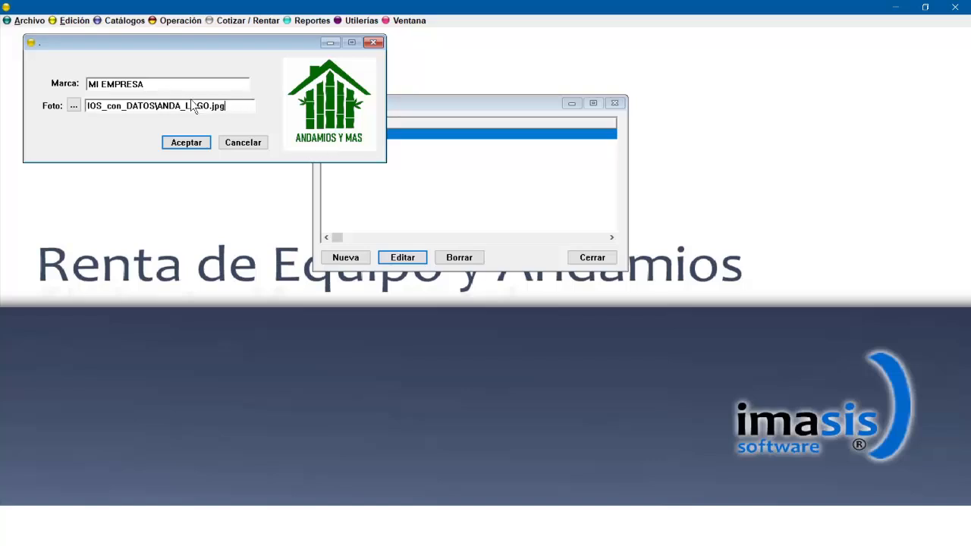
{"action": "left_click", "coordinate": [186, 142]}
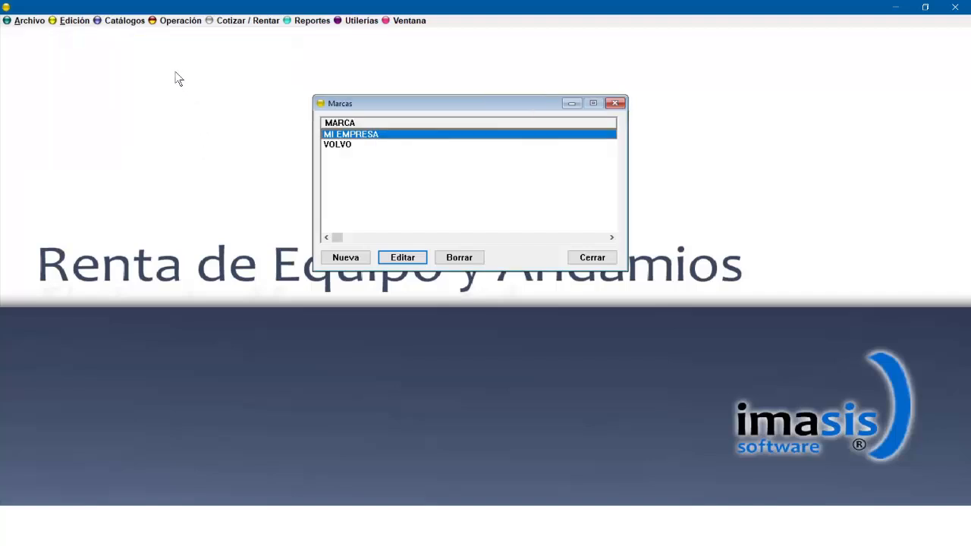
{"action": "left_click", "coordinate": [616, 103]}
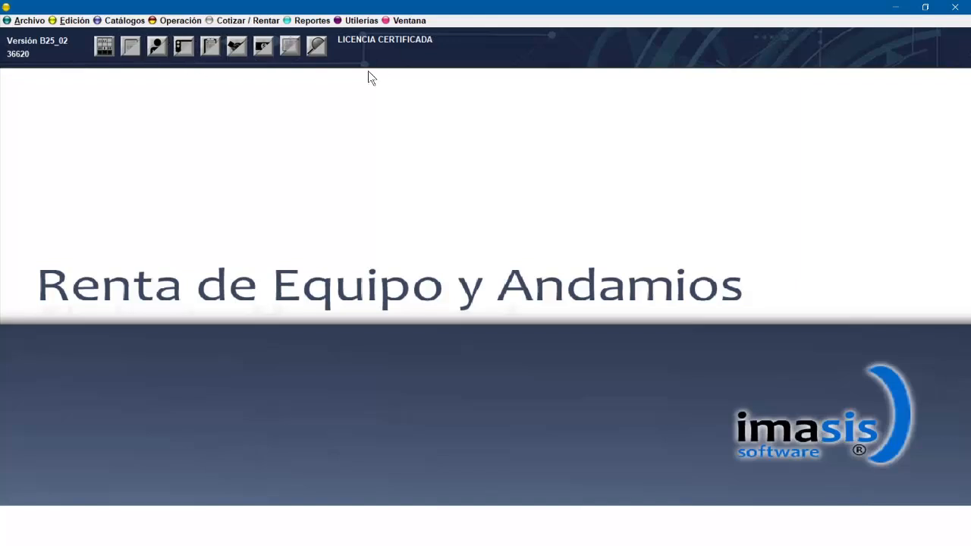
Open the tools (Herramientas) catalog and close it.
{"action": "left_click", "coordinate": [173, 24]}
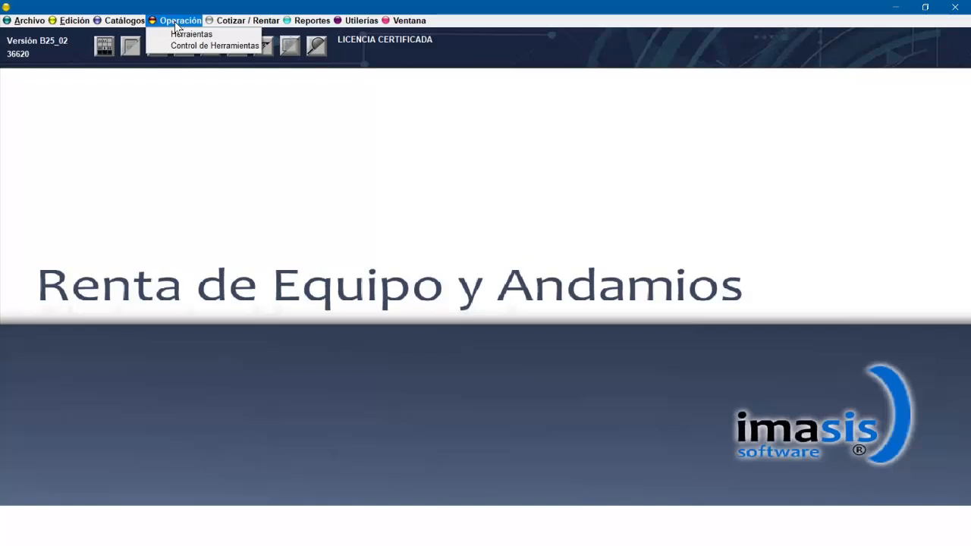
{"action": "left_click", "coordinate": [195, 37]}
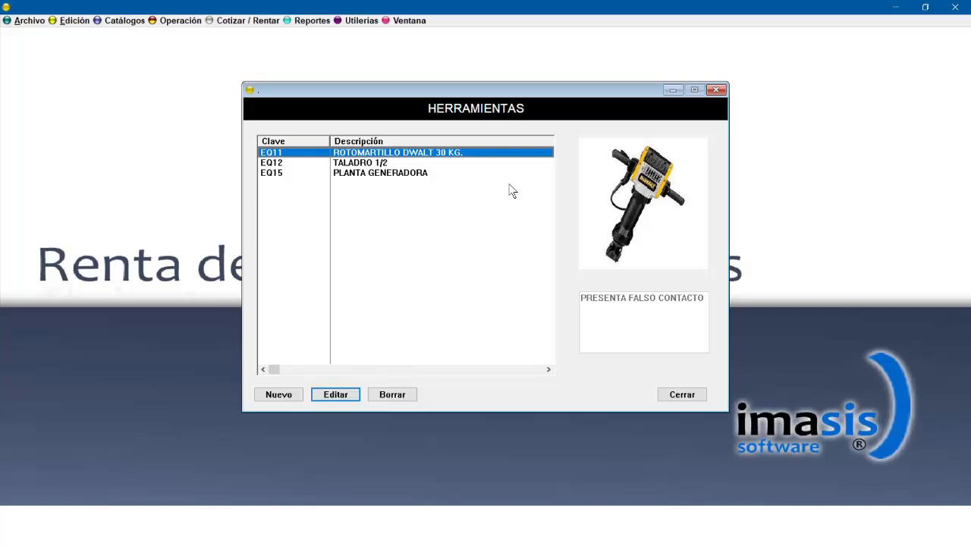
{"action": "left_click", "coordinate": [682, 396]}
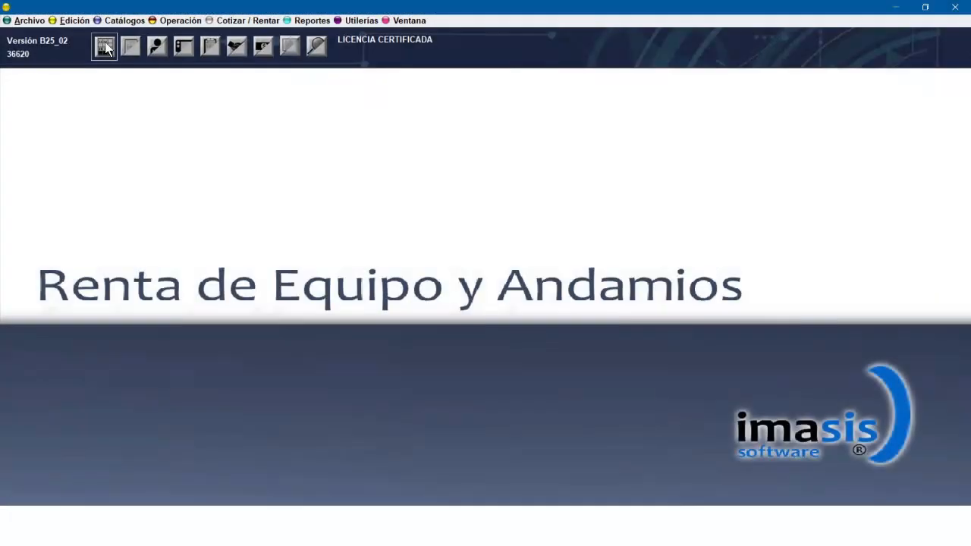
Open the articles and equipment catalog and discard a new blank article without saving.
{"action": "left_click", "coordinate": [106, 41]}
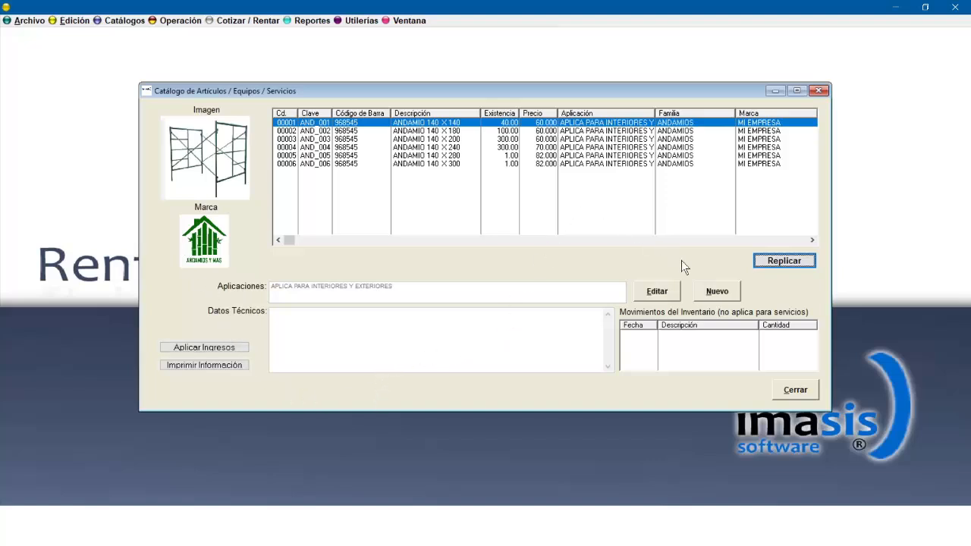
{"action": "left_click", "coordinate": [714, 292]}
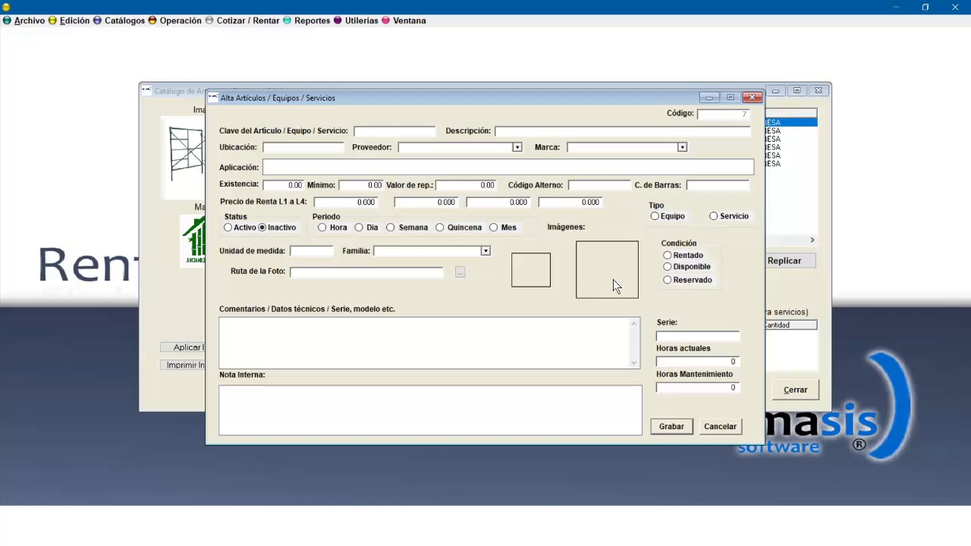
{"action": "left_click", "coordinate": [753, 97]}
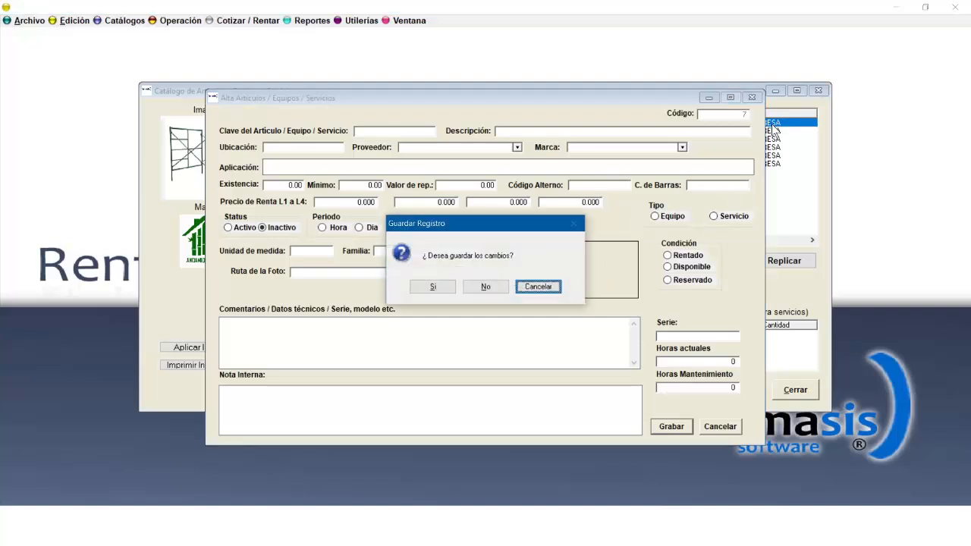
{"action": "left_click", "coordinate": [486, 287]}
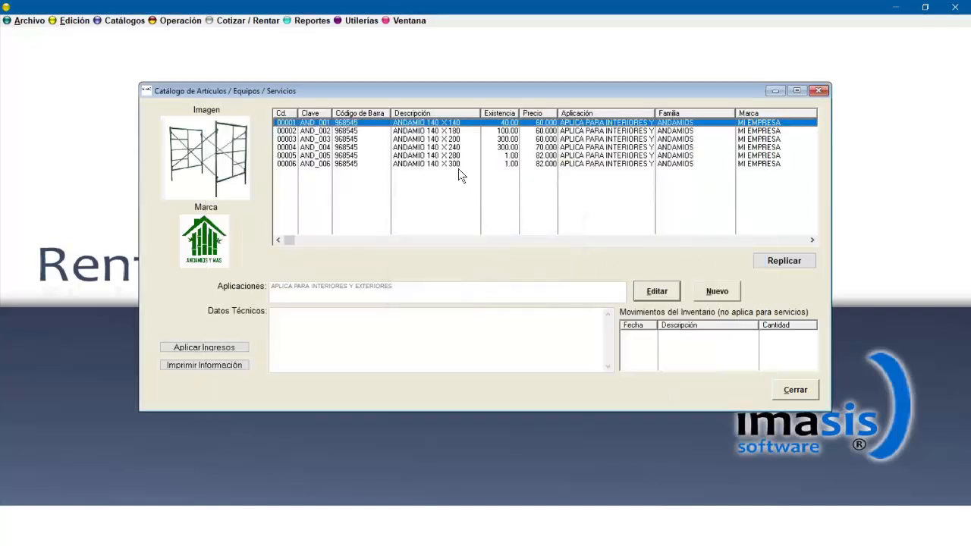
Edit the ANDAMIO 140 X 300 article, set its stock (Existencia) to 100, and save it.
{"action": "left_click", "coordinate": [458, 167]}
{"action": "double_click", "coordinate": [457, 165]}
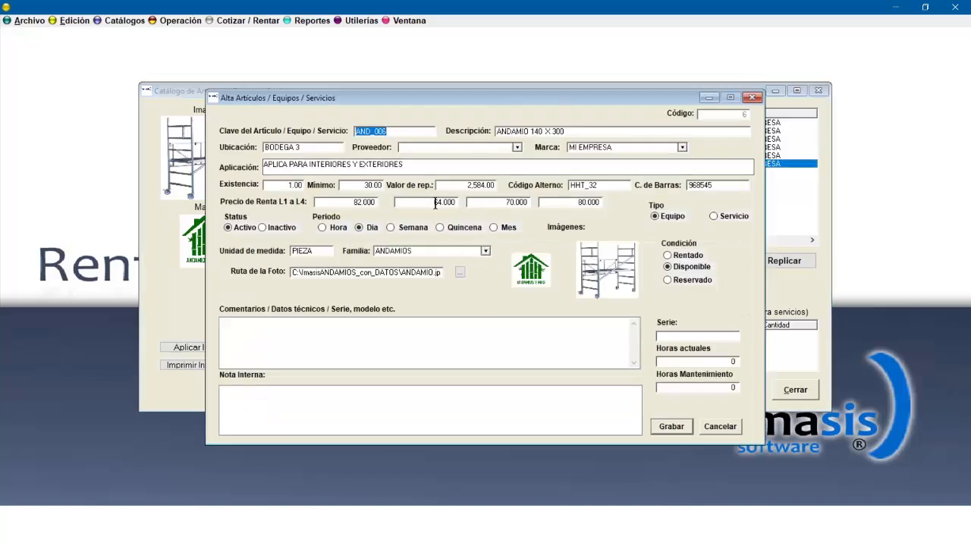
{"action": "left_click", "coordinate": [406, 128]}
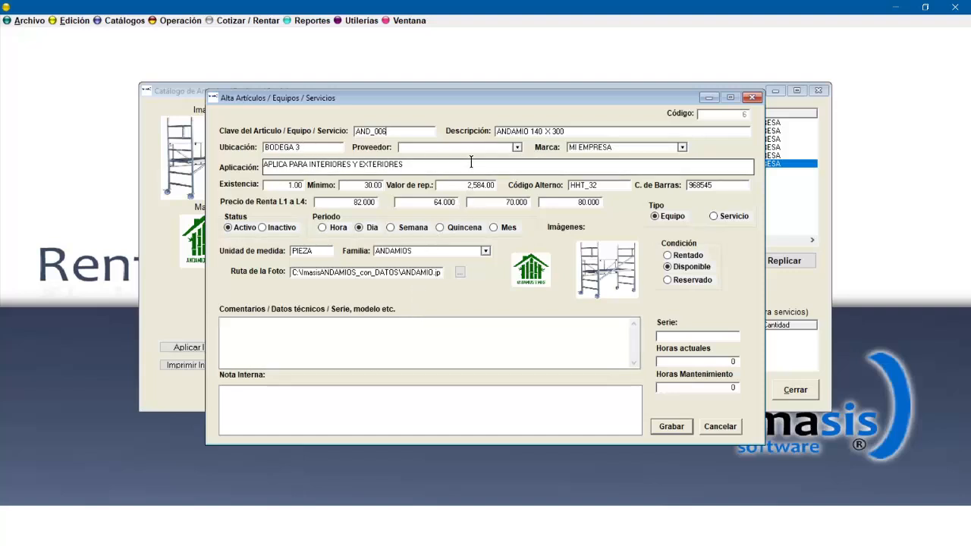
{"action": "left_click", "coordinate": [517, 147]}
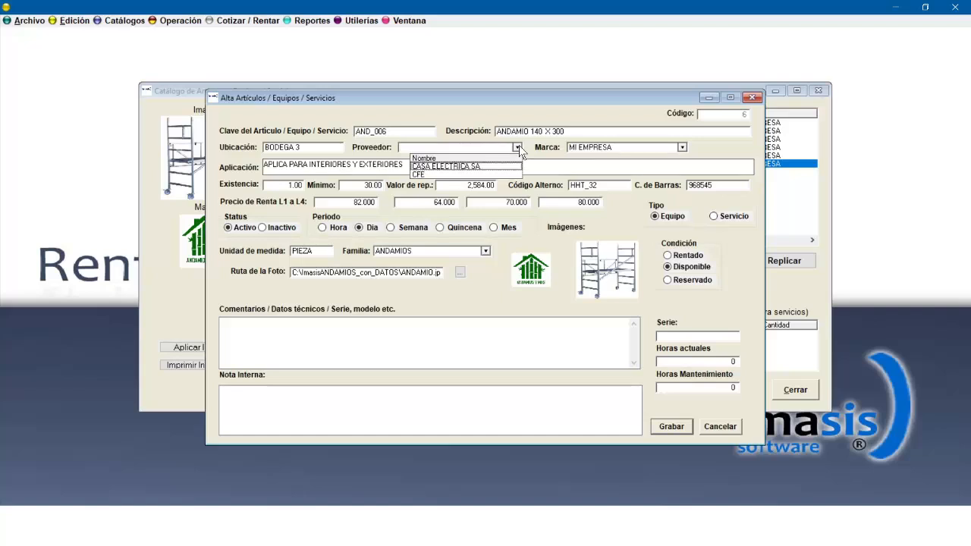
{"action": "left_click", "coordinate": [518, 147]}
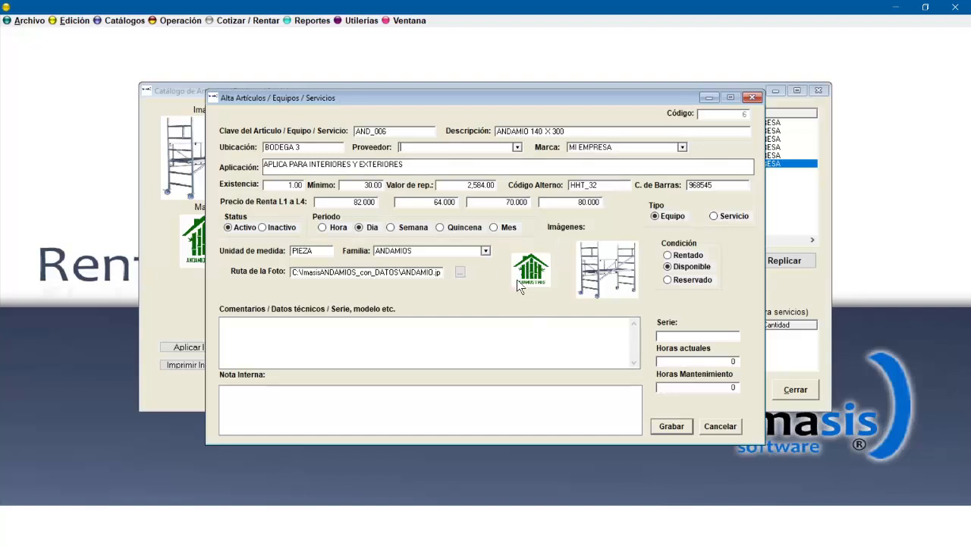
{"action": "left_click", "coordinate": [287, 185]}
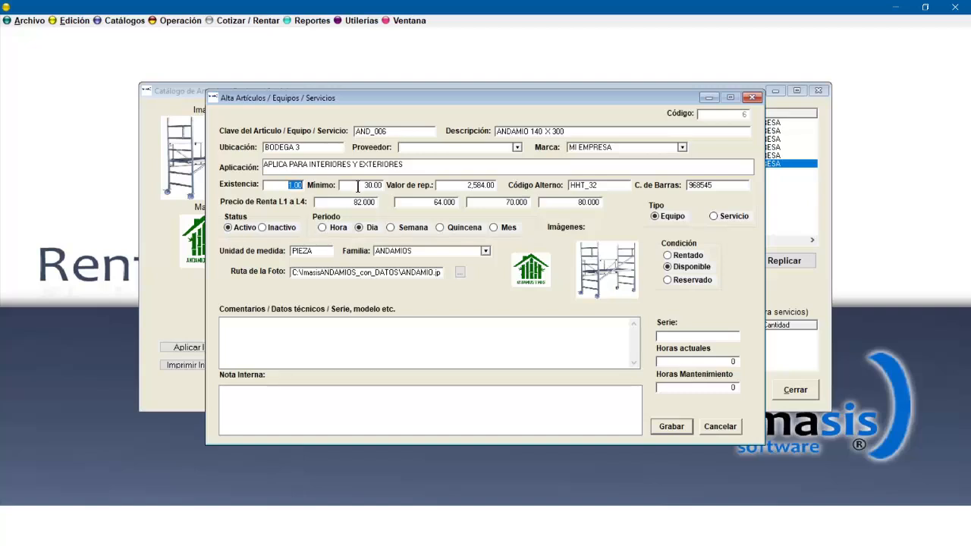
{"action": "type", "text": "100"}
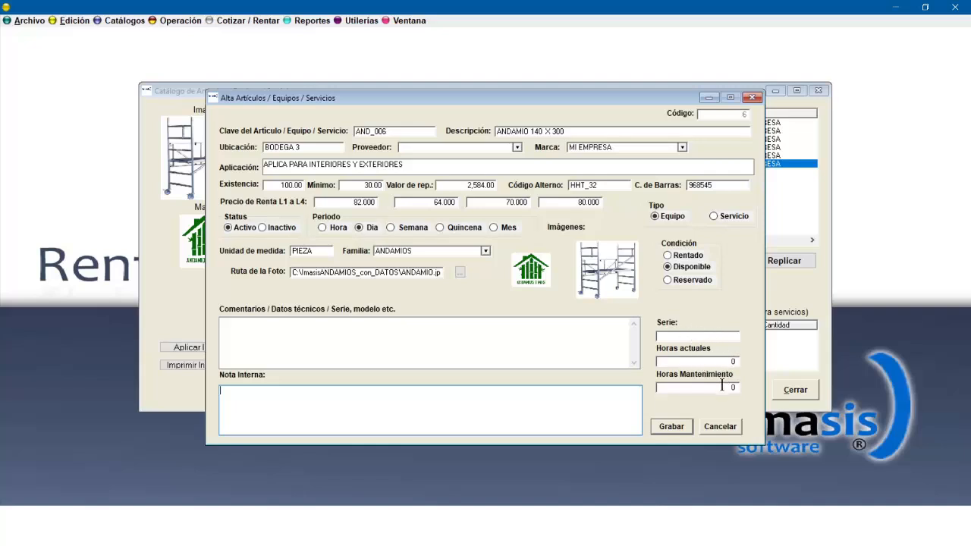
{"action": "left_click", "coordinate": [670, 427]}
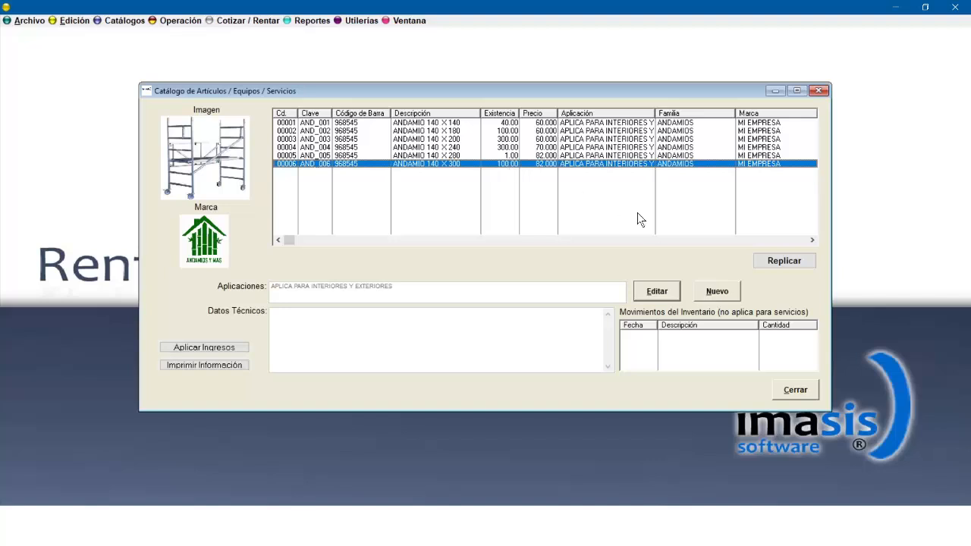
Replicate the ANDAMIO 140 X 300 article to create a copy of it.
{"action": "double_click", "coordinate": [684, 163]}
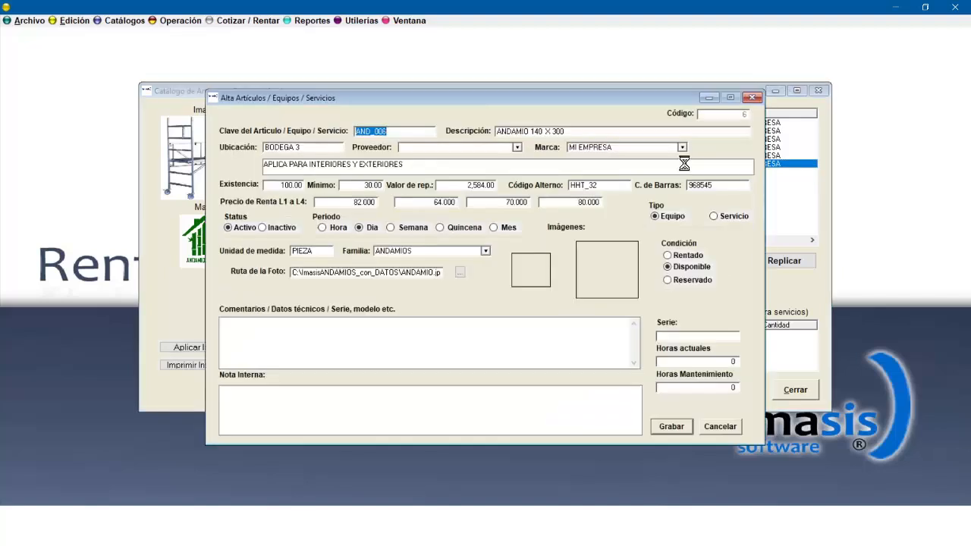
{"action": "left_click", "coordinate": [752, 97]}
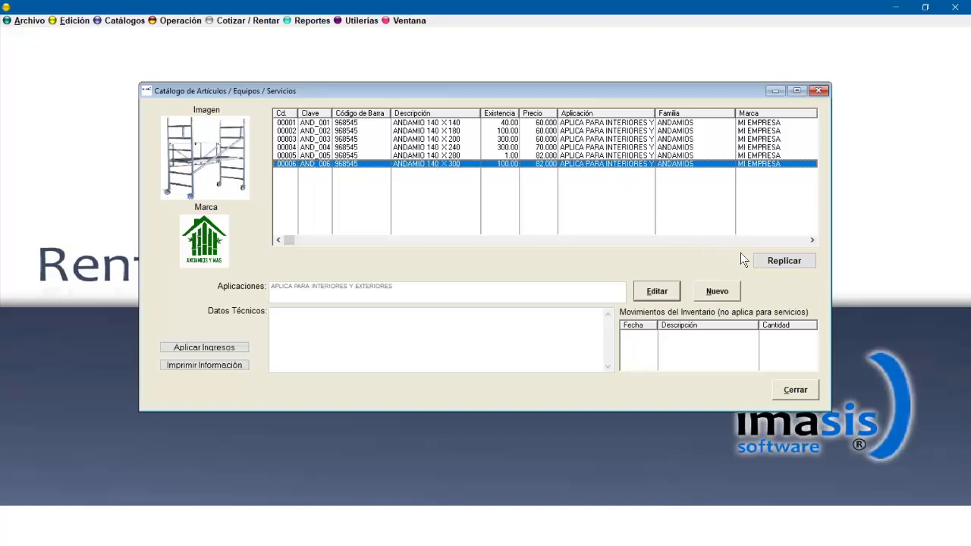
{"action": "left_click", "coordinate": [785, 263]}
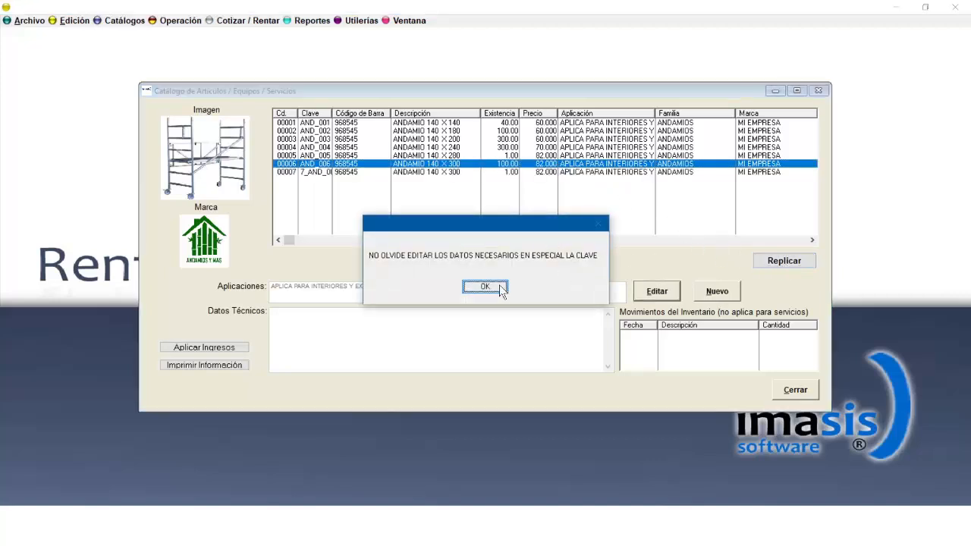
{"action": "left_click", "coordinate": [493, 286]}
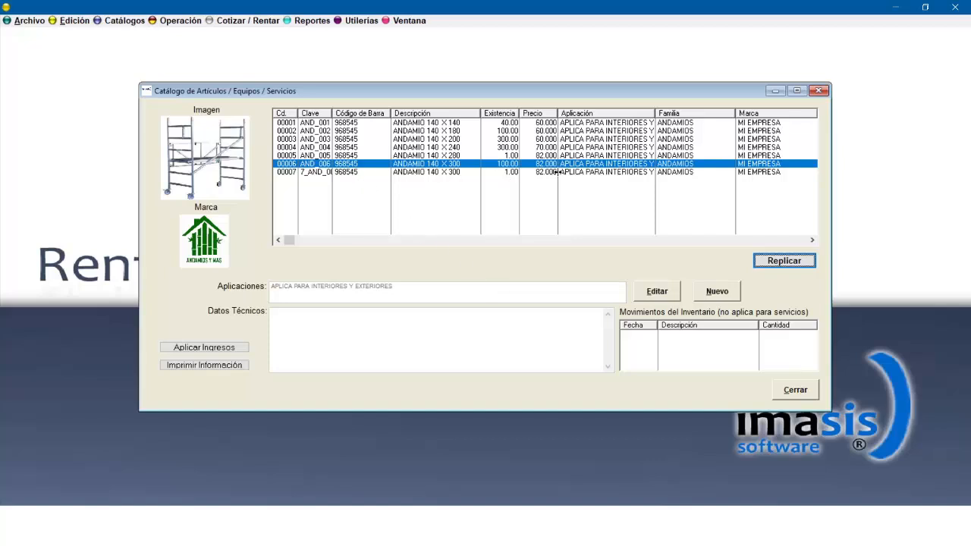
Open the replicated article and set its key to AND_007 and its description to ANDAMIO 160 X 300.
{"action": "double_click", "coordinate": [322, 171]}
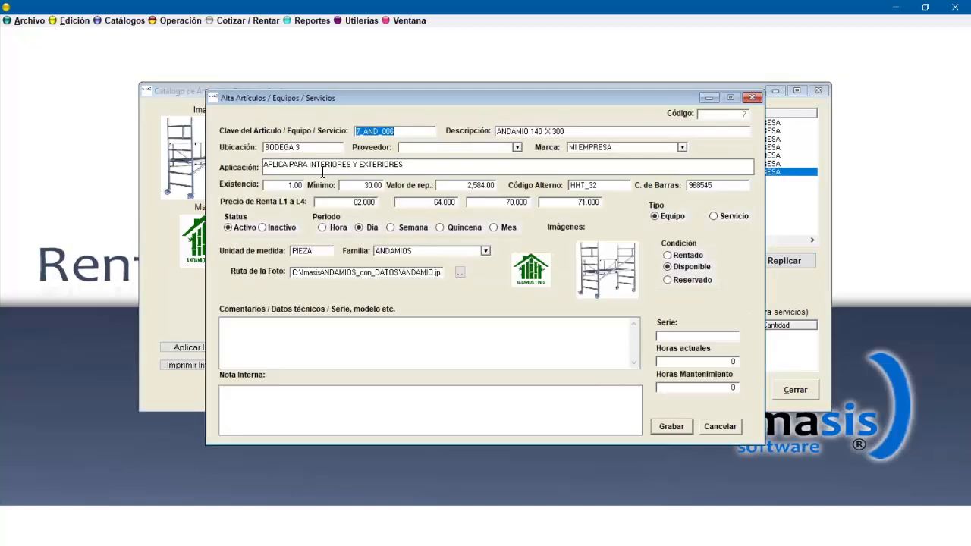
{"action": "left_click", "coordinate": [366, 130]}
{"action": "left_click_drag", "start_coordinate": [365, 131], "coordinate": [354, 132]}
{"action": "key", "text": "BackSpace"}
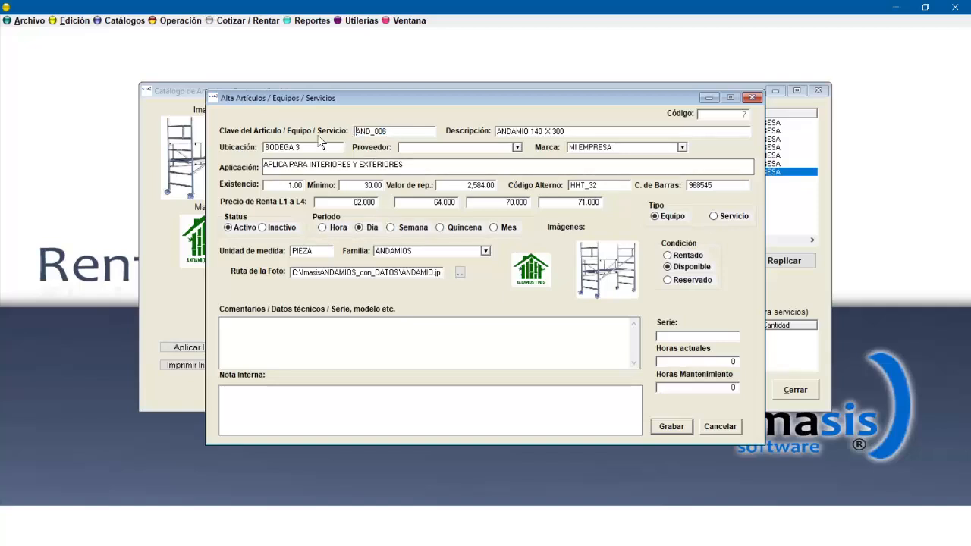
{"action": "key", "text": "Right"}
{"action": "key", "text": "Right"}
{"action": "key", "text": "Right"}
{"action": "key", "text": "Right"}
{"action": "key", "text": "Right"}
{"action": "key", "text": "Right"}
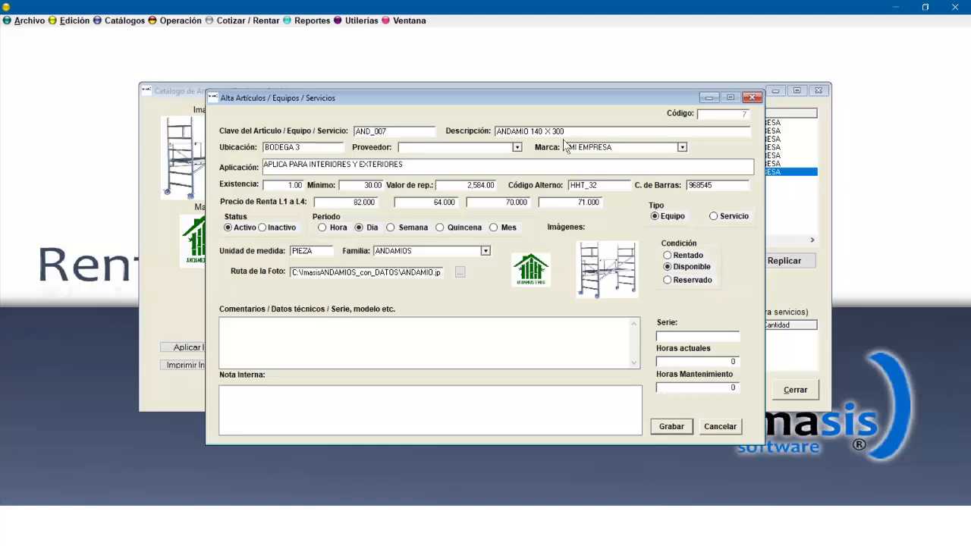
{"action": "left_click", "coordinate": [540, 131]}
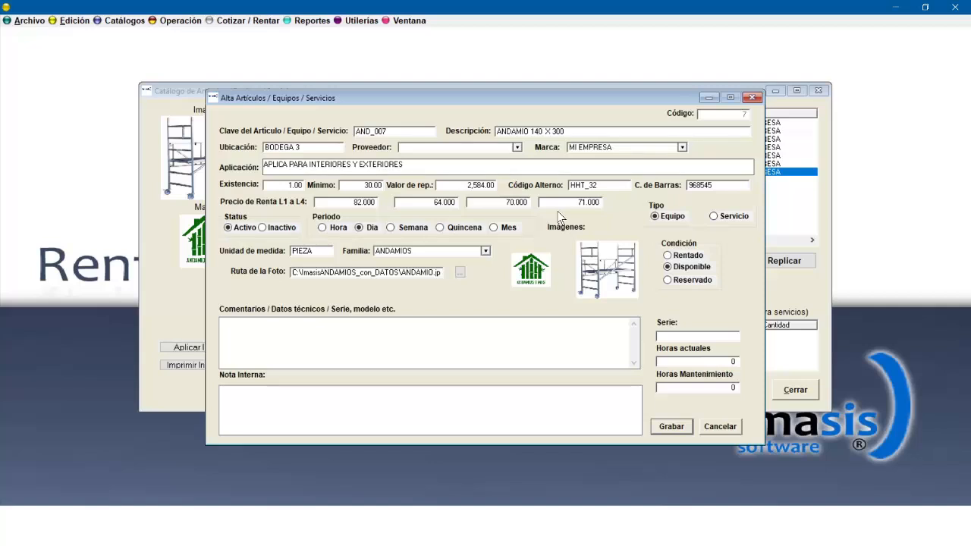
{"action": "key", "text": "BackSpace"}
{"action": "type", "text": "6"}
Set the article's third and fourth rental prices to 75 and 78, then save it.
{"action": "left_click", "coordinate": [507, 207]}
{"action": "type", "text": "75"}
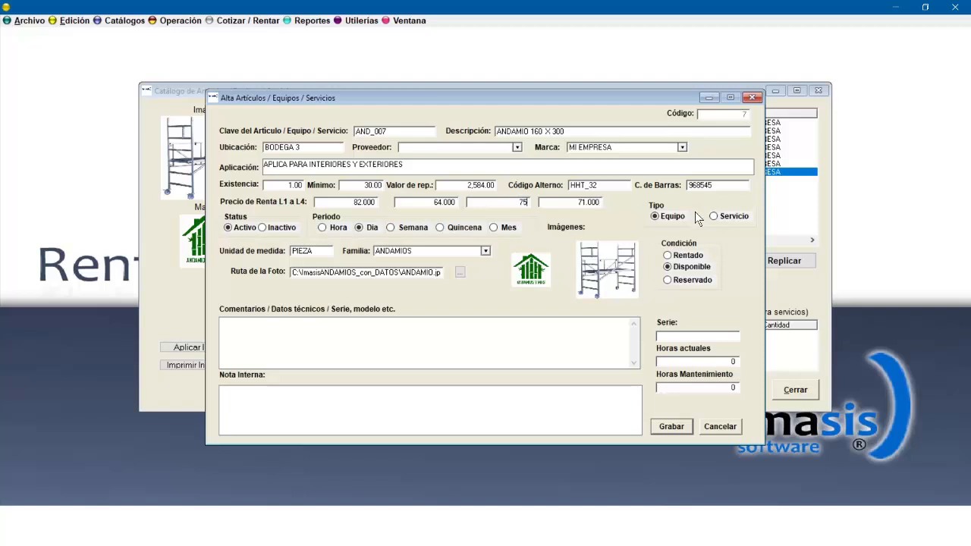
{"action": "left_click", "coordinate": [569, 202]}
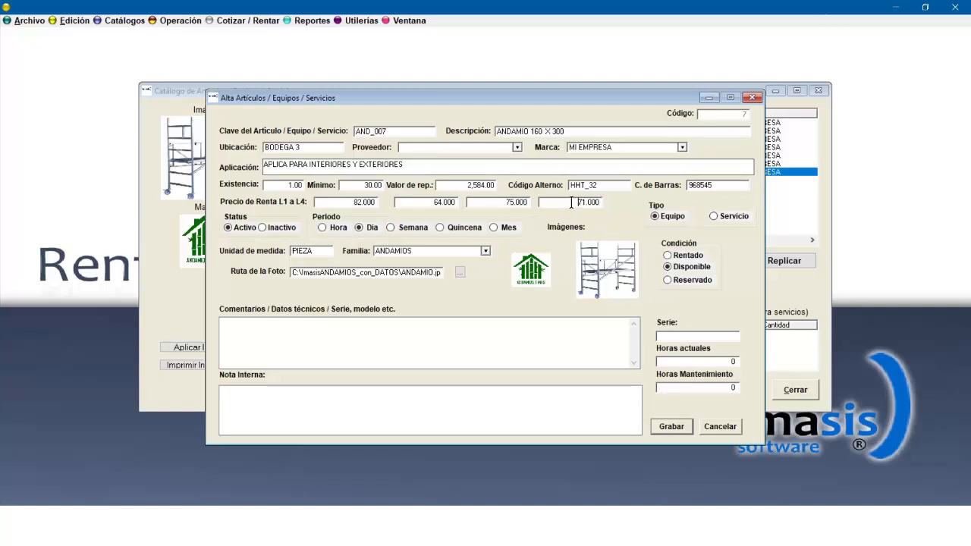
{"action": "type", "text": "78"}
{"action": "left_click", "coordinate": [672, 427]}
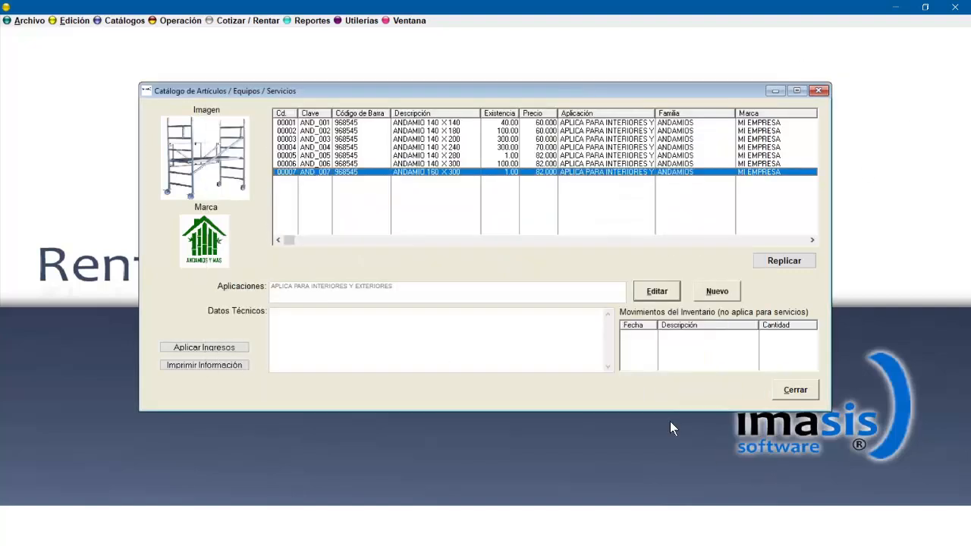
Edit the ANDAMIO 160 X 300 article, set its stock (Existencia) to 50, and save it.
{"action": "left_click", "coordinate": [519, 164]}
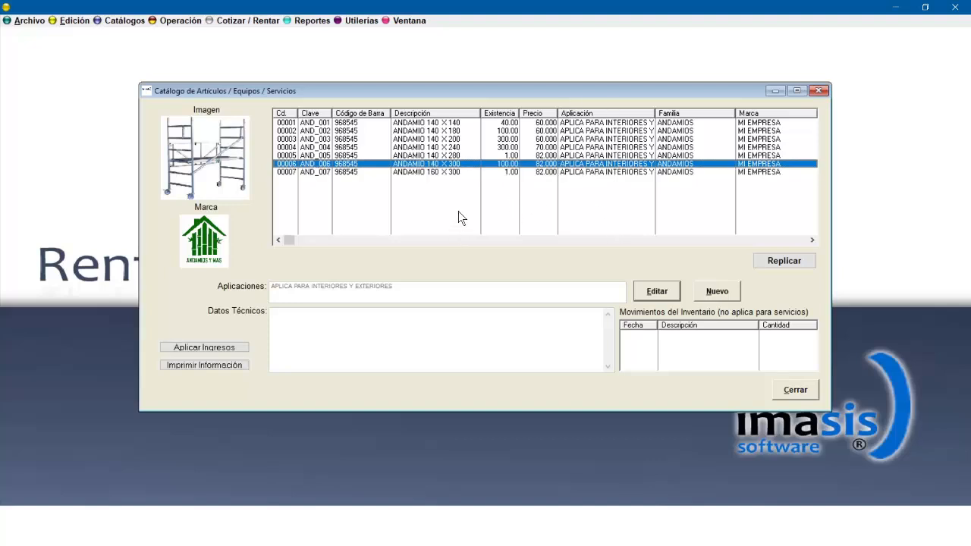
{"action": "double_click", "coordinate": [506, 171]}
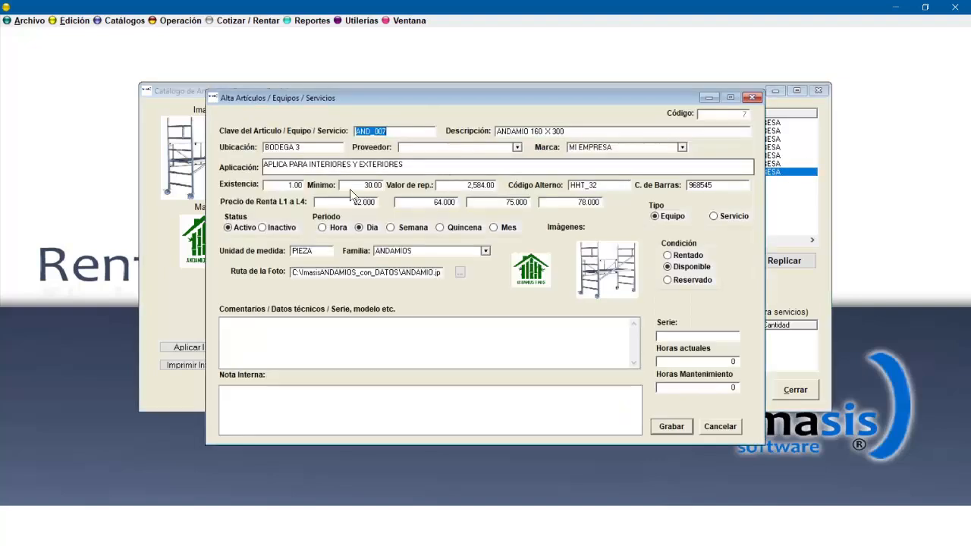
{"action": "type", "text": "50"}
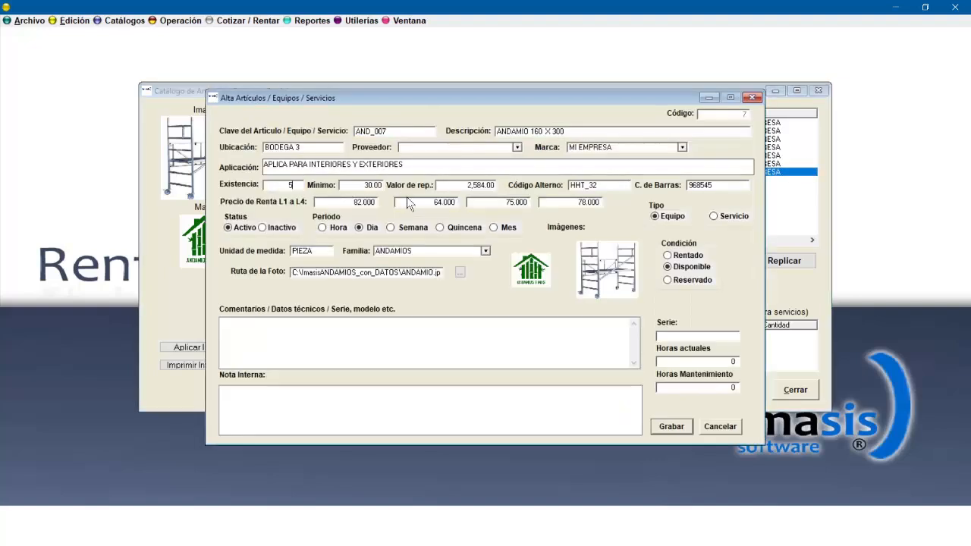
{"action": "left_click", "coordinate": [670, 427]}
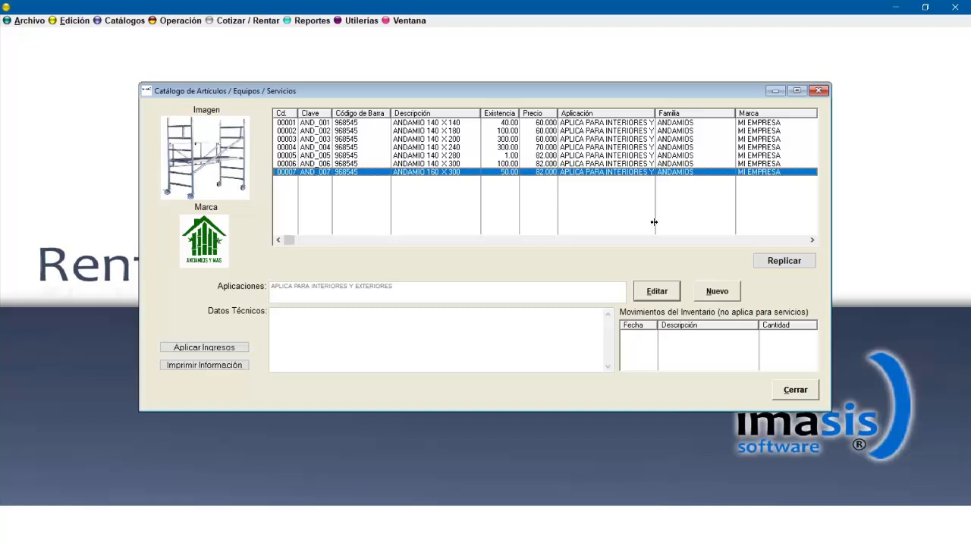
Sort the articles list by different columns such as code, application and brand.
{"action": "left_click", "coordinate": [371, 113]}
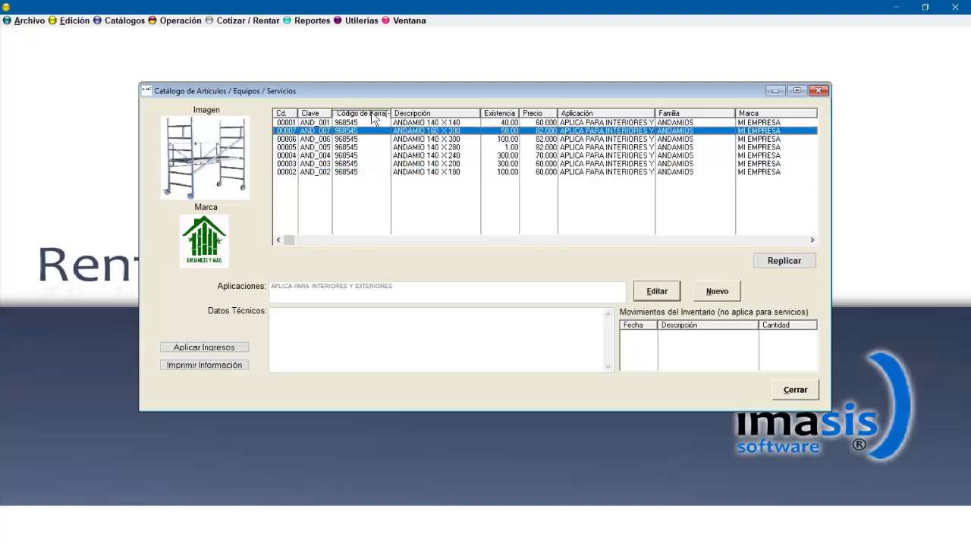
{"action": "left_click", "coordinate": [292, 114]}
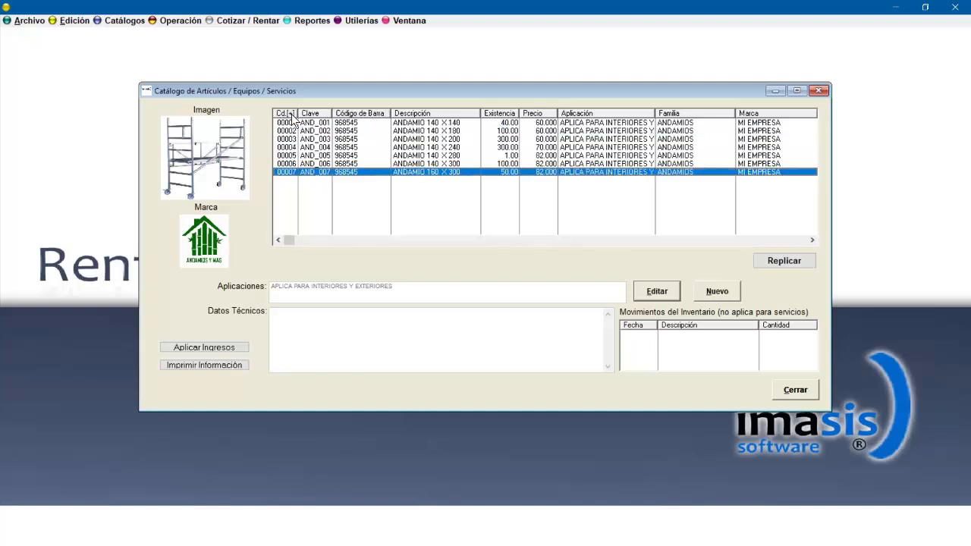
{"action": "left_click", "coordinate": [292, 114]}
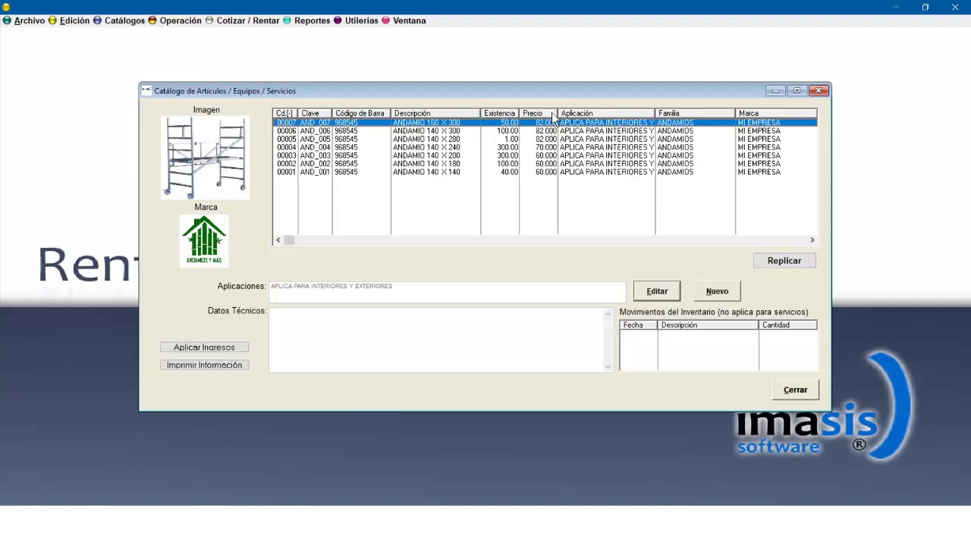
{"action": "left_click", "coordinate": [585, 112]}
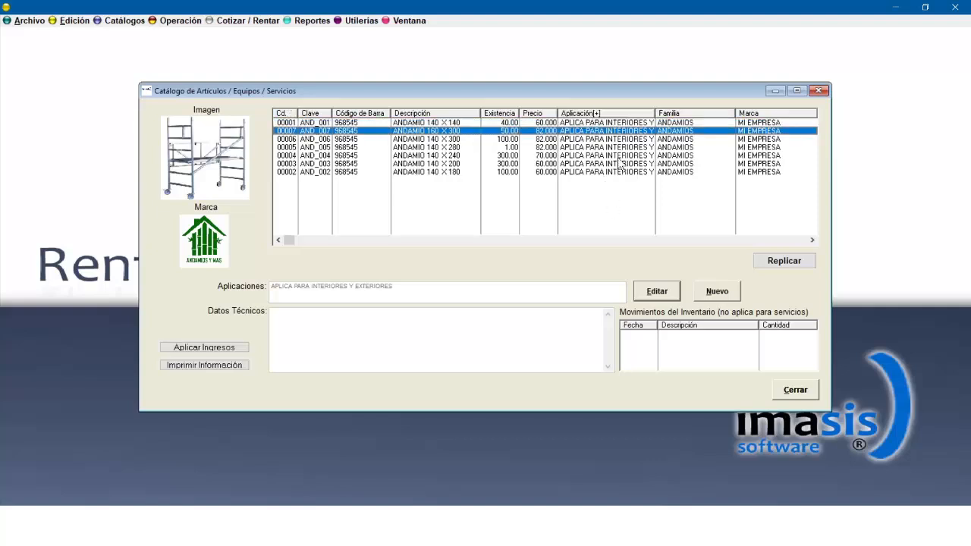
{"action": "left_click", "coordinate": [779, 113]}
{"action": "left_click", "coordinate": [780, 113]}
Change the ANDAMIO 140 X 180 article's family to EQUIPOS, confirm the family update, and save the article.
{"action": "double_click", "coordinate": [663, 171]}
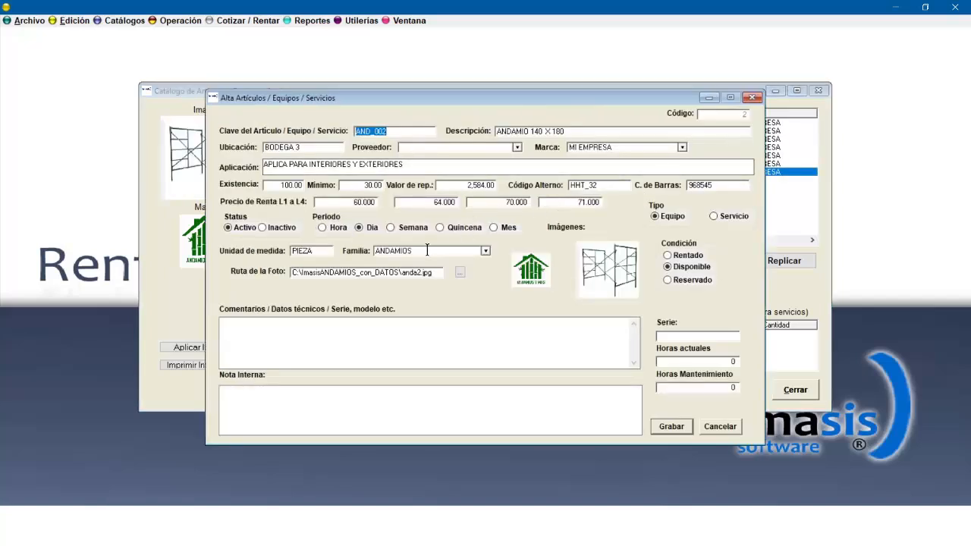
{"action": "left_click", "coordinate": [427, 251]}
{"action": "left_click_drag", "start_coordinate": [459, 255], "coordinate": [336, 254]}
{"action": "type", "text": "eq"}
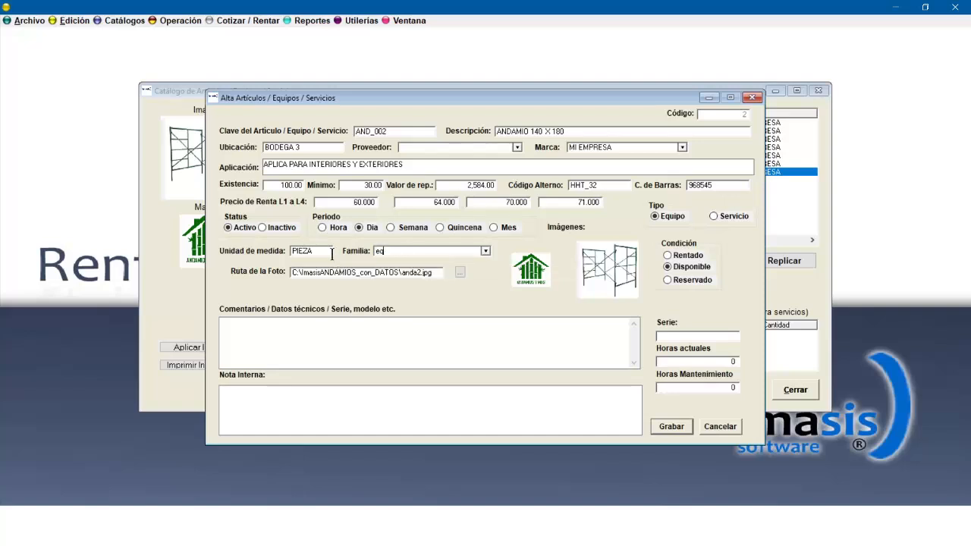
{"action": "type", "text": "uipo"}
{"action": "key", "text": "BackSpace"}
{"action": "key", "text": "BackSpace"}
{"action": "key", "text": "BackSpace"}
{"action": "key", "text": "BackSpace"}
{"action": "key", "text": "BackSpace"}
{"action": "key", "text": "BackSpace"}
{"action": "type", "text": "EQUIPOS"}
{"action": "key", "text": "Tab"}
{"action": "left_click", "coordinate": [105, 103]}
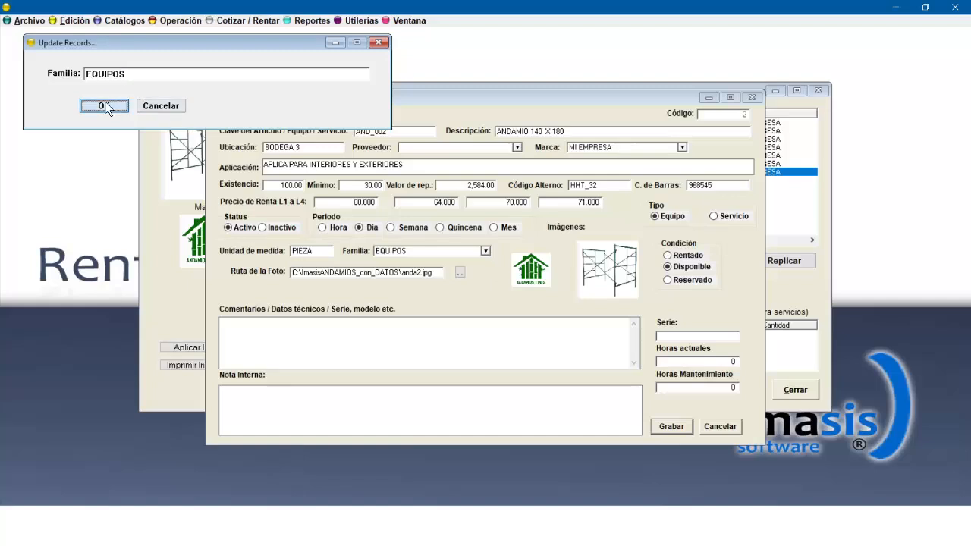
{"action": "left_click", "coordinate": [671, 428]}
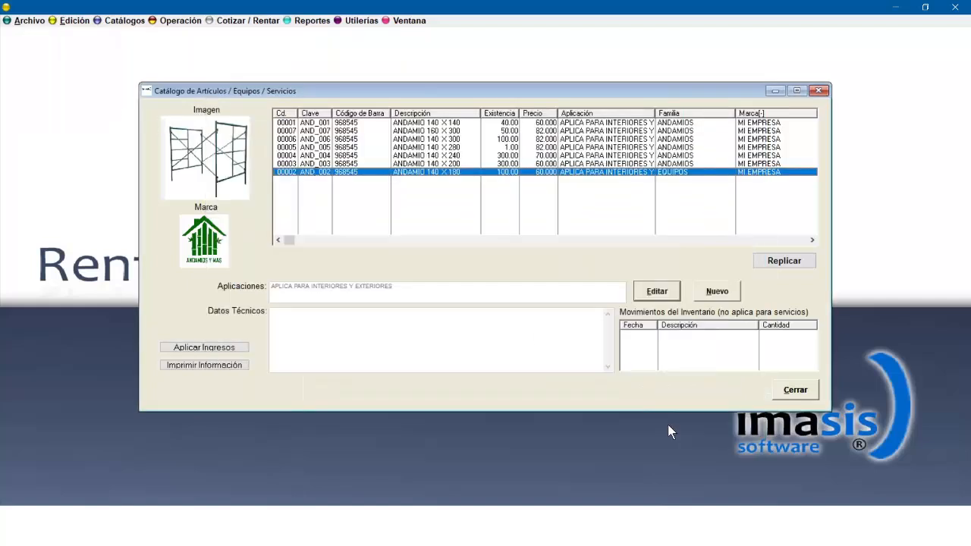
Sort the articles by family, browse the list, and close the articles catalog.
{"action": "left_click", "coordinate": [676, 148]}
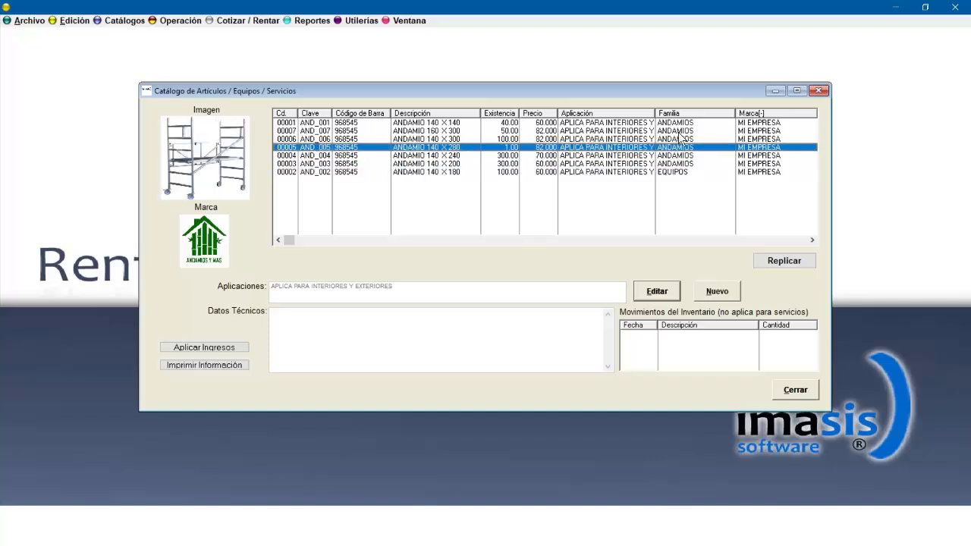
{"action": "left_click", "coordinate": [681, 115]}
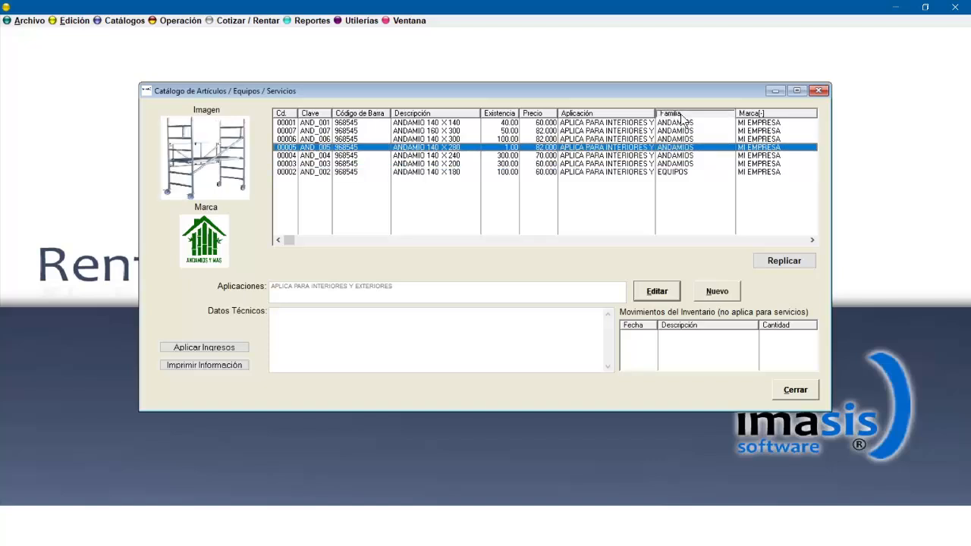
{"action": "left_click", "coordinate": [682, 115]}
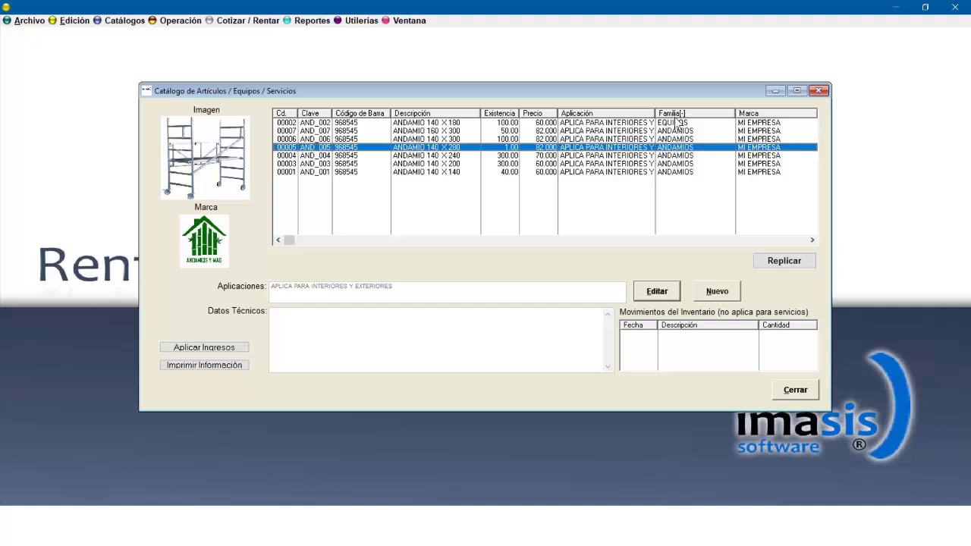
{"action": "left_click", "coordinate": [678, 116]}
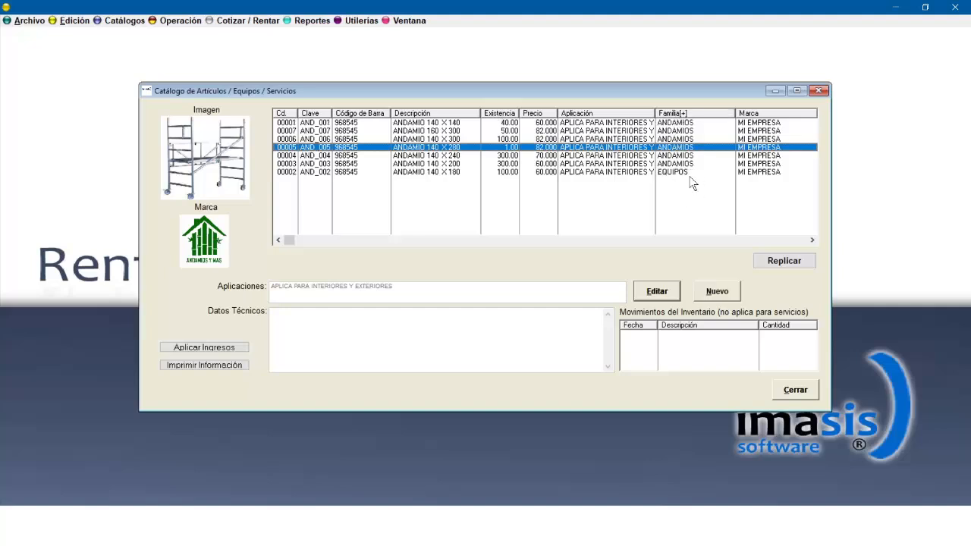
{"action": "left_click", "coordinate": [687, 113]}
{"action": "left_click", "coordinate": [686, 113]}
{"action": "key", "text": "Down"}
{"action": "key", "text": "Down"}
{"action": "key", "text": "Down"}
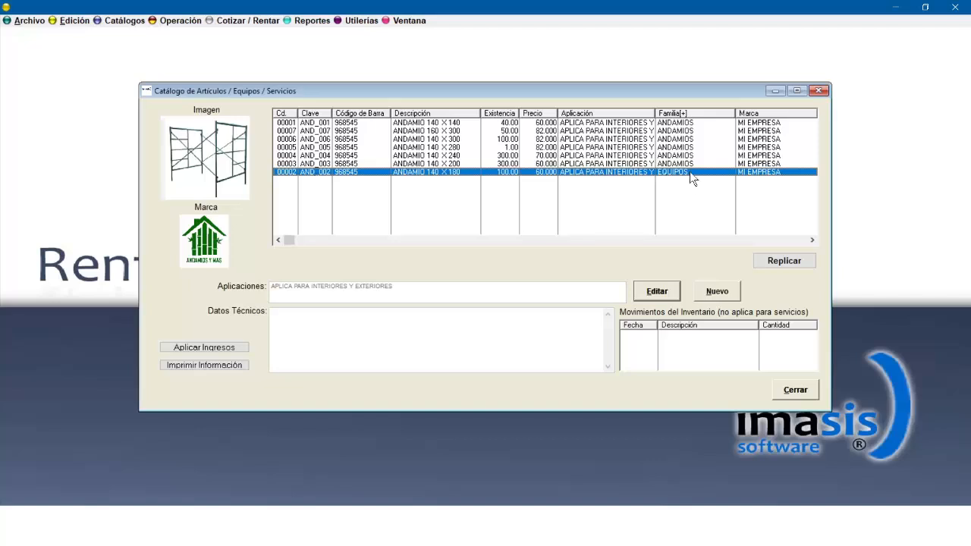
{"action": "left_click", "coordinate": [795, 389]}
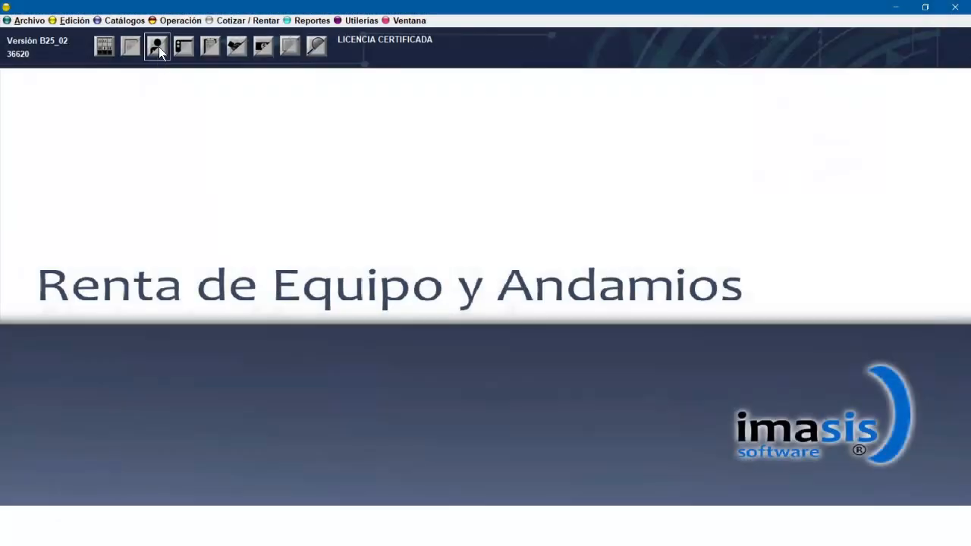
Open the clients and follow-up base and add a new blank client record.
{"action": "left_click", "coordinate": [158, 47]}
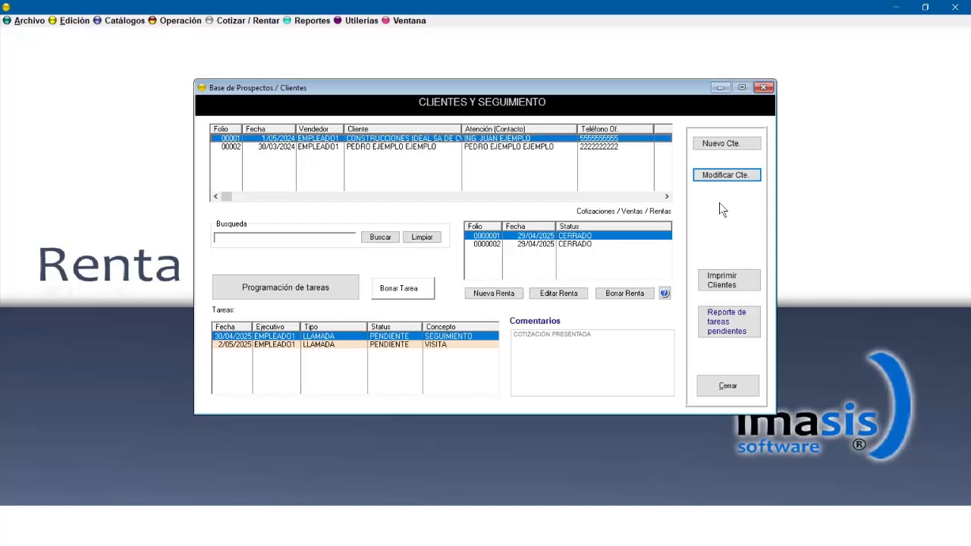
{"action": "left_click", "coordinate": [729, 144]}
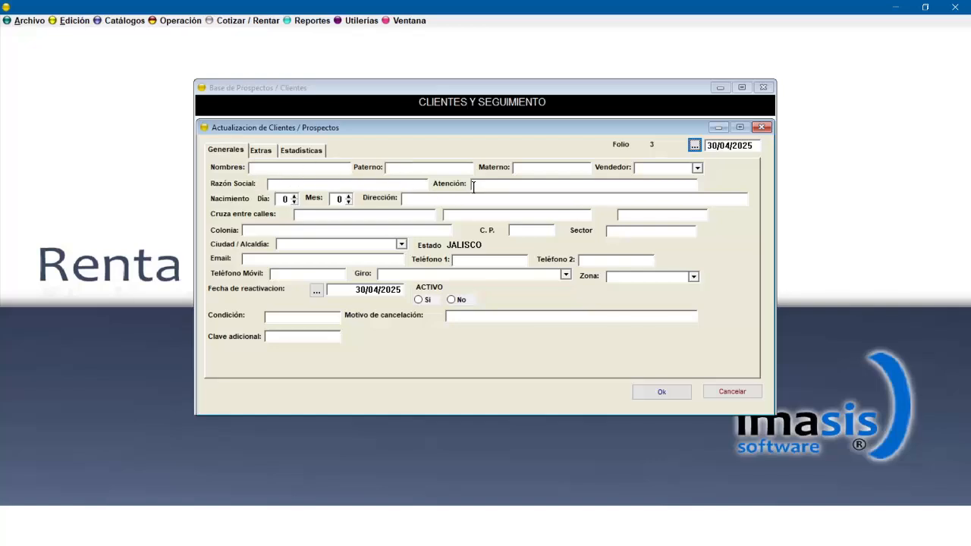
{"action": "left_click", "coordinate": [661, 393]}
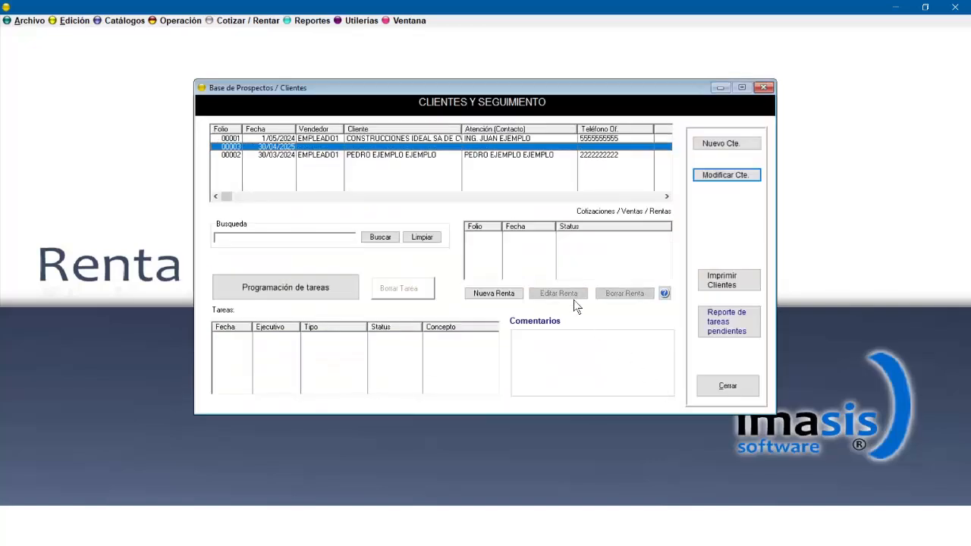
Open the two existing client records to review their details, then reselect the new client.
{"action": "double_click", "coordinate": [386, 138]}
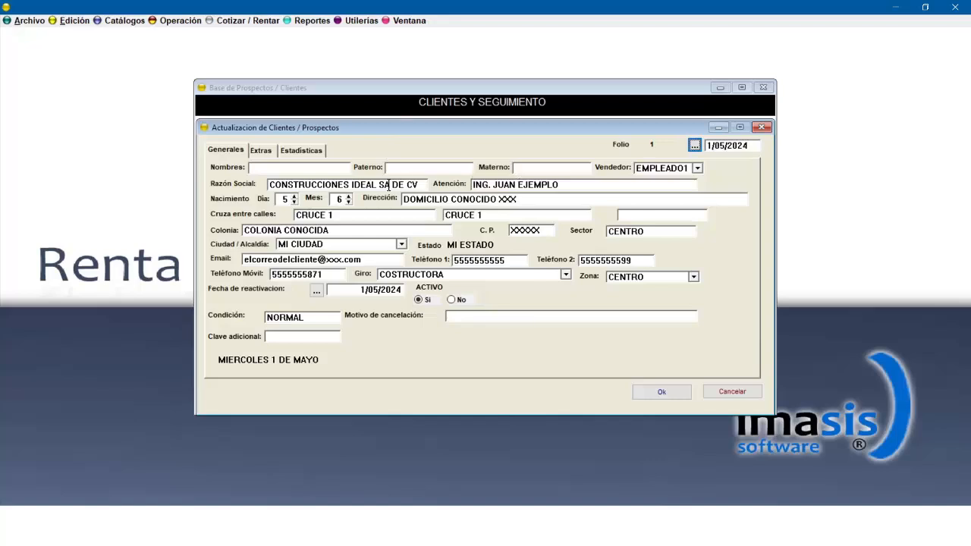
{"action": "left_click", "coordinate": [671, 393]}
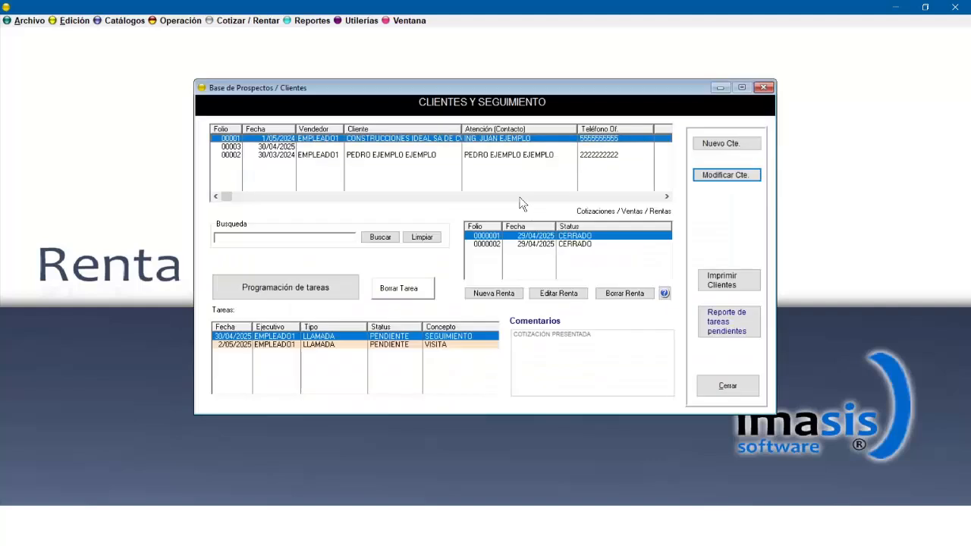
{"action": "double_click", "coordinate": [394, 156]}
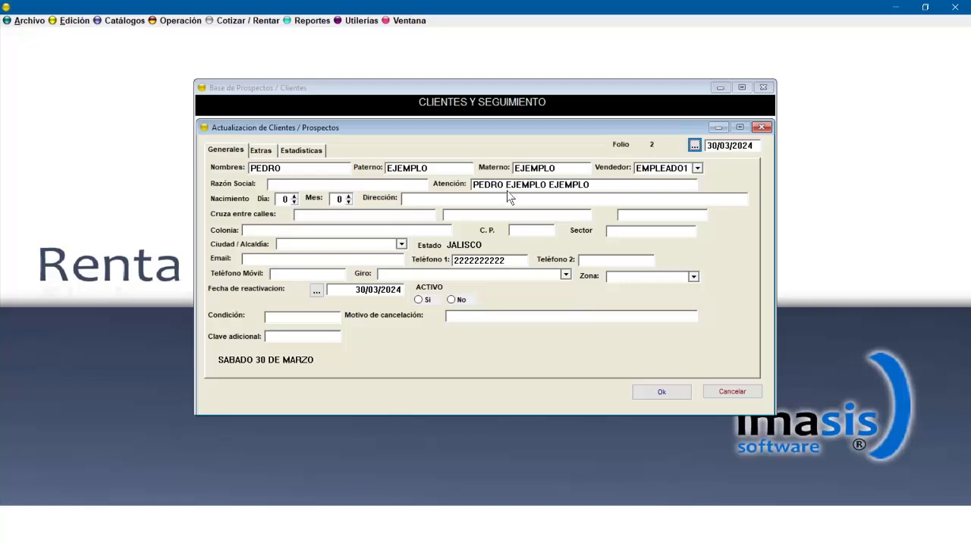
{"action": "left_click", "coordinate": [653, 391]}
{"action": "left_click", "coordinate": [311, 147]}
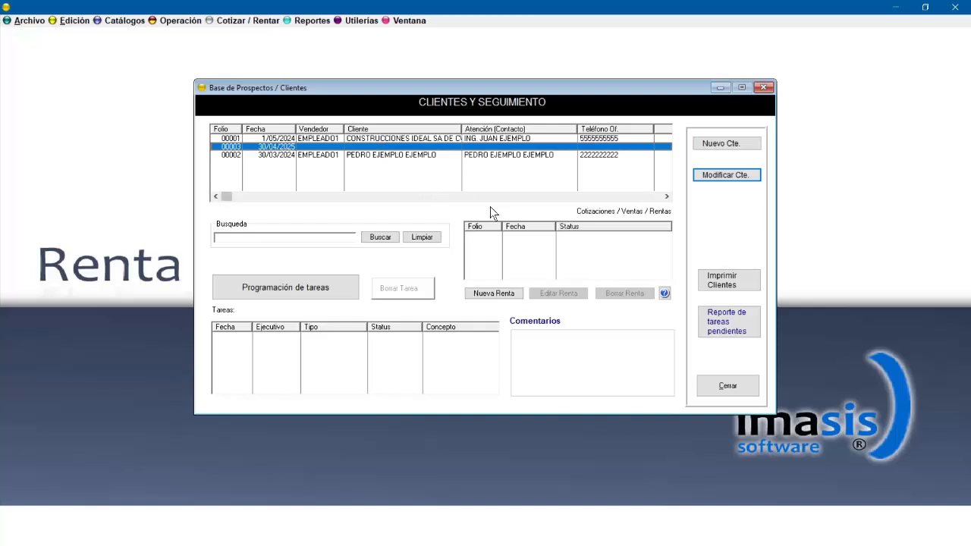
Schedule a LLAMADA follow-up task for CONSTRUCCIONES IDEAL SA DE CV on 2 May 2025 at 11:00 named LLAMAR COTIZACION.
{"action": "left_click", "coordinate": [419, 139]}
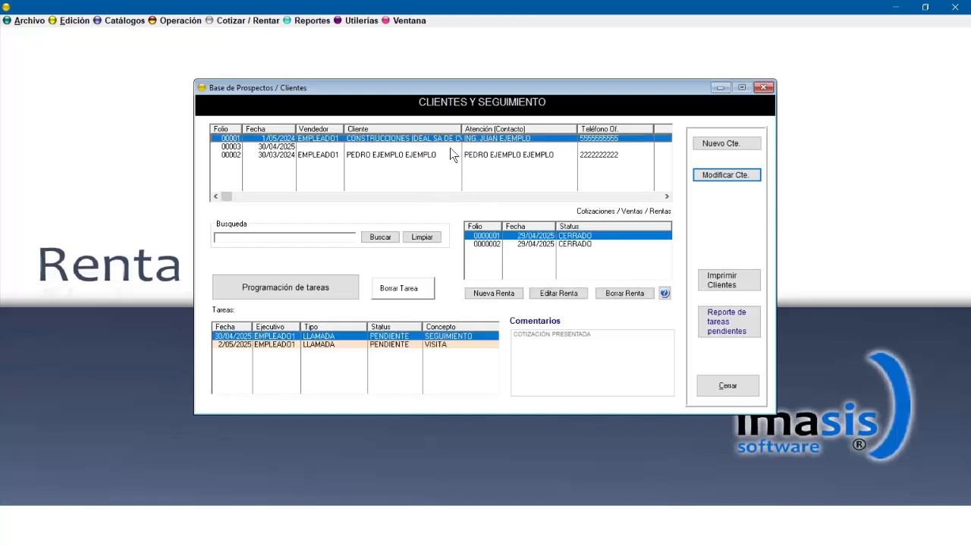
{"action": "left_click", "coordinate": [325, 292]}
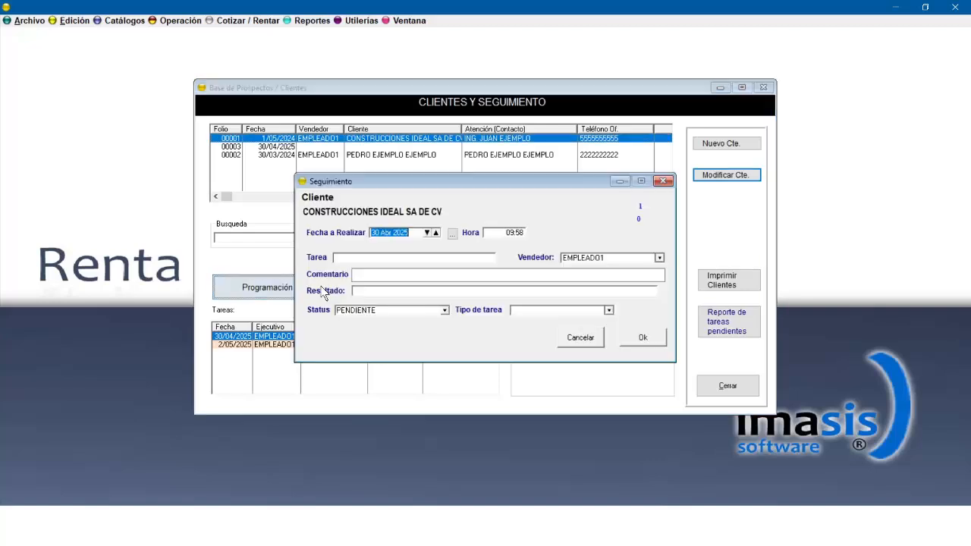
{"action": "left_click", "coordinate": [436, 232]}
{"action": "left_click", "coordinate": [436, 232]}
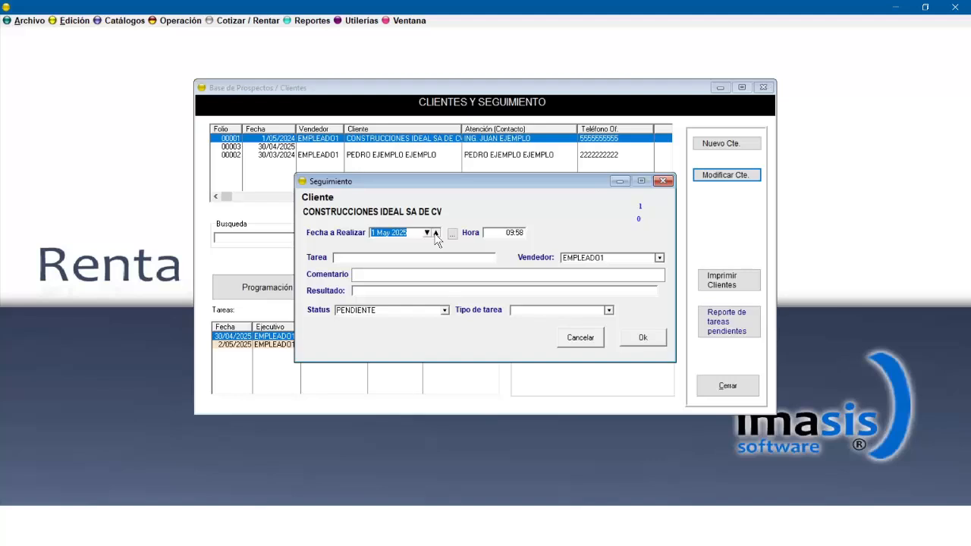
{"action": "left_click", "coordinate": [489, 234]}
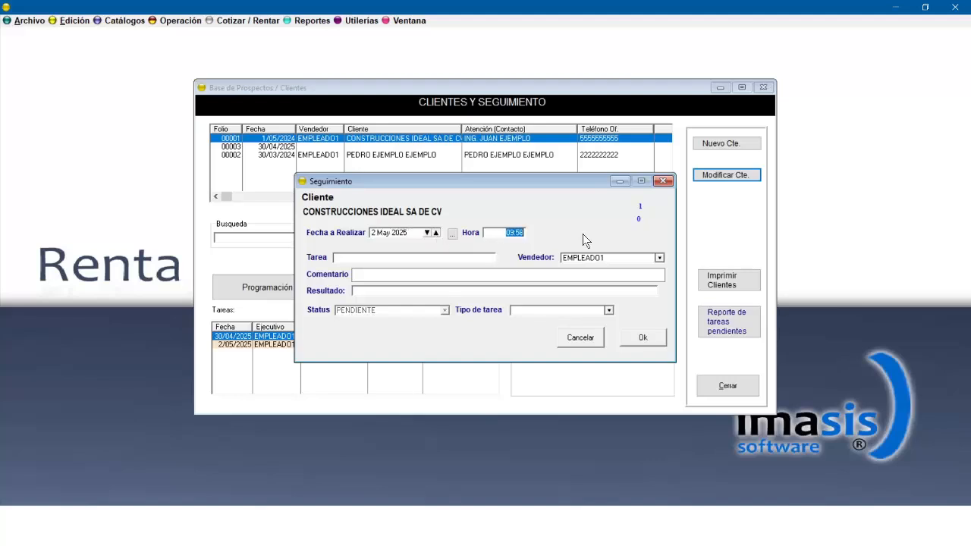
{"action": "type", "text": "11"}
{"action": "key", "text": "Tab"}
{"action": "type", "text": "ZA"}
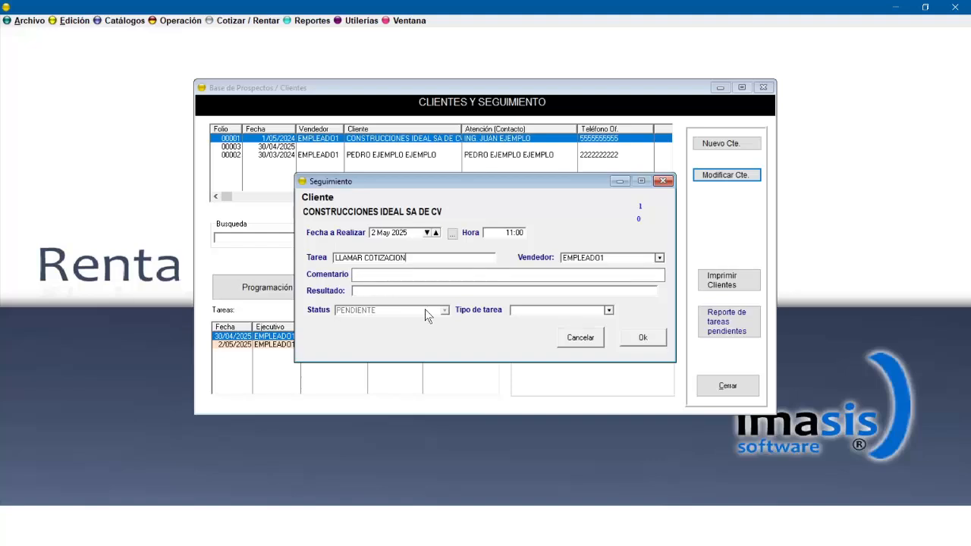
{"action": "left_click", "coordinate": [608, 310]}
{"action": "left_click", "coordinate": [557, 330]}
{"action": "left_click", "coordinate": [644, 336]}
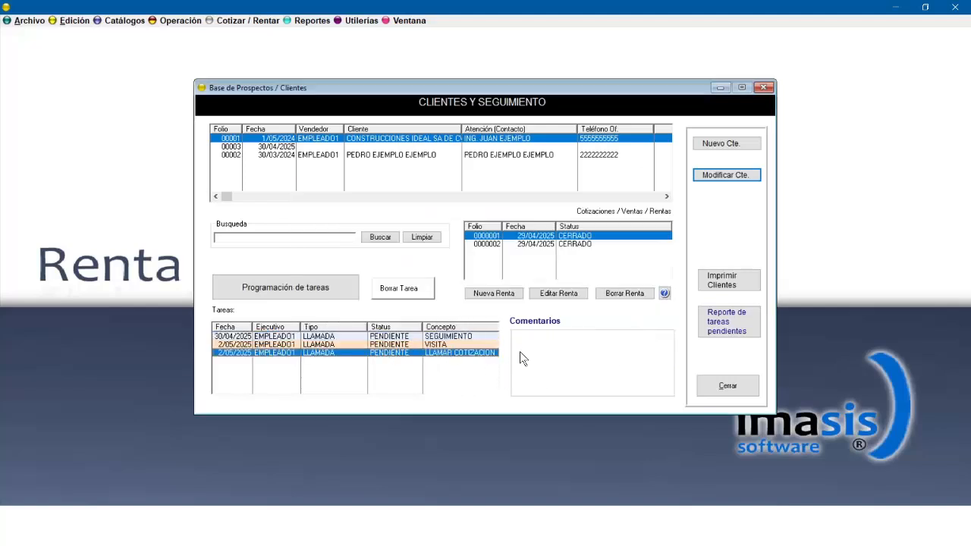
Open the pending tasks report and preview its general report.
{"action": "left_click", "coordinate": [730, 334]}
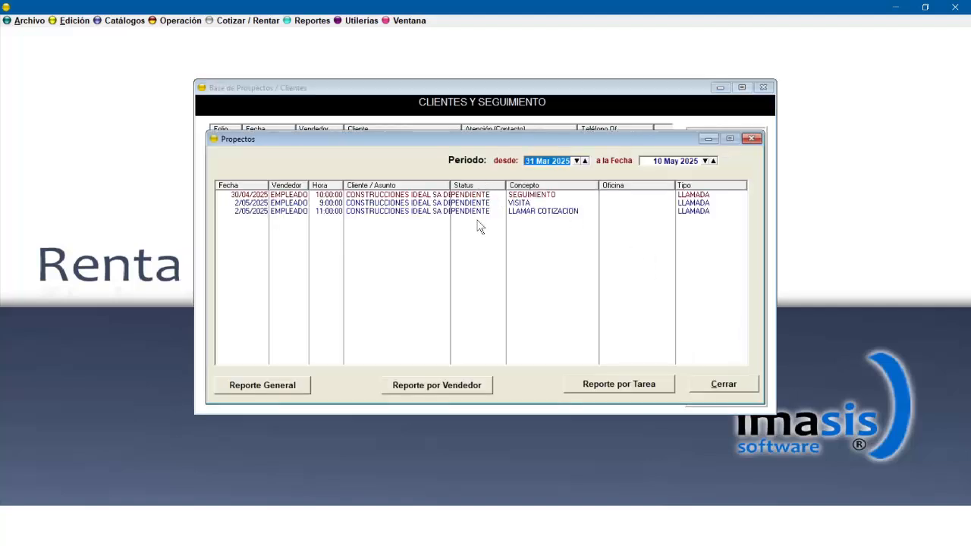
{"action": "left_click", "coordinate": [282, 384]}
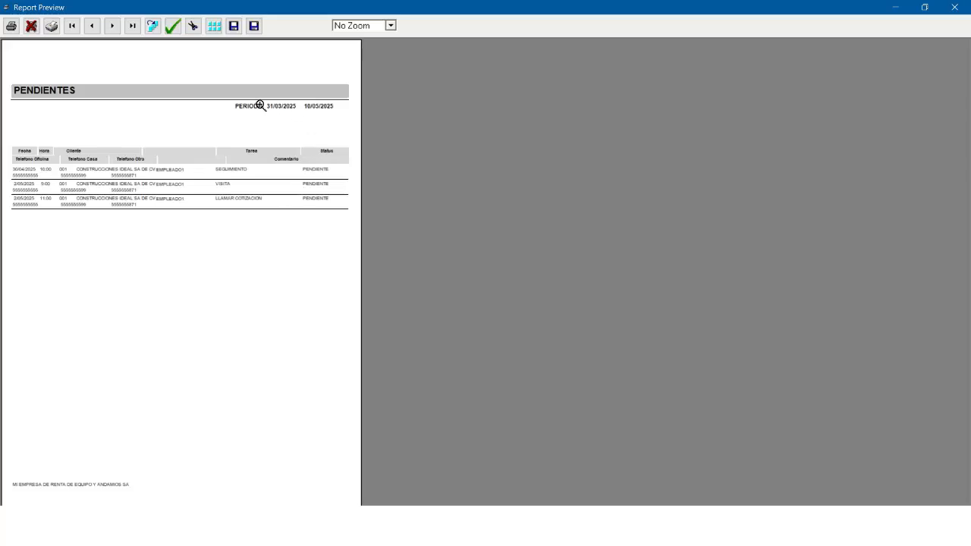
{"action": "left_click", "coordinate": [958, 11]}
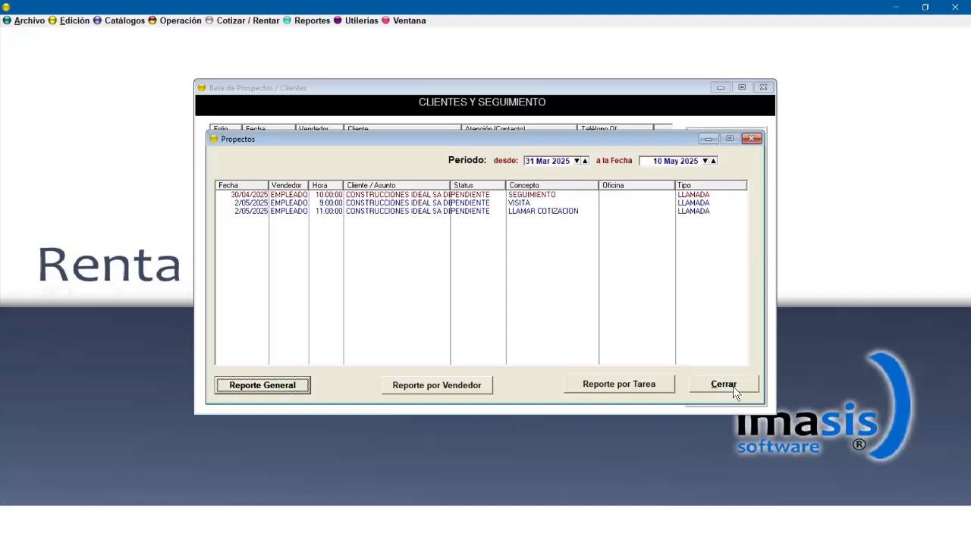
Set the 30/04/2025 SEGUIMIENTO task's status to TERMINADA and close the pending tasks list.
{"action": "double_click", "coordinate": [552, 195]}
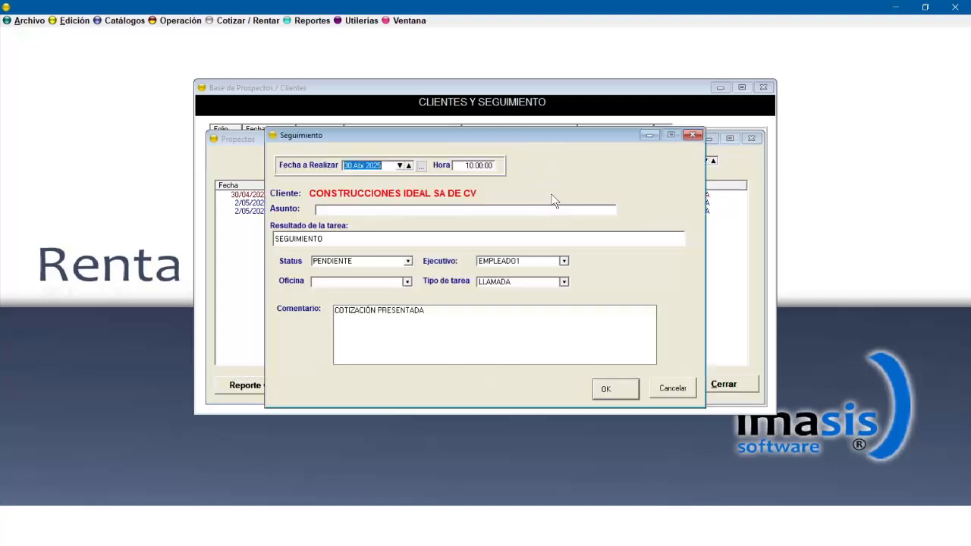
{"action": "left_click", "coordinate": [407, 278]}
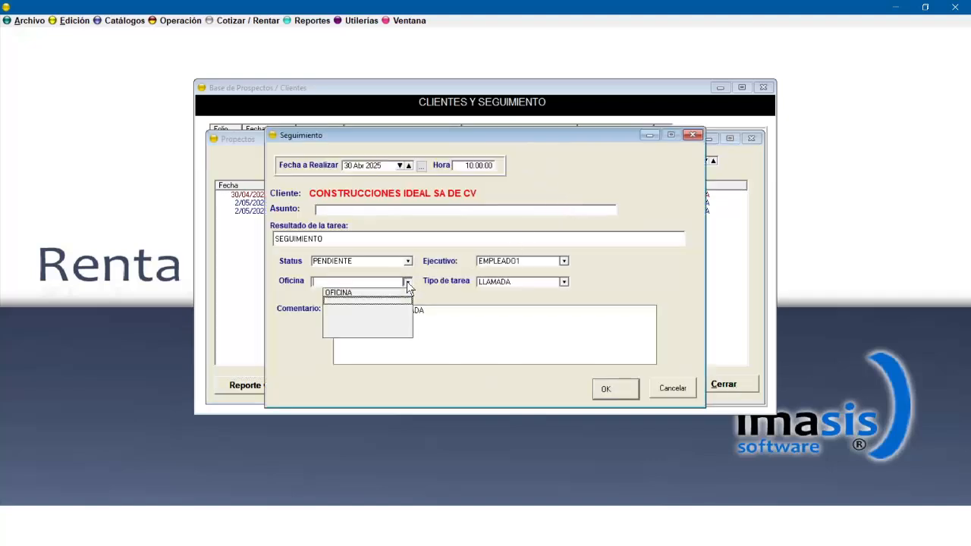
{"action": "left_click", "coordinate": [409, 260]}
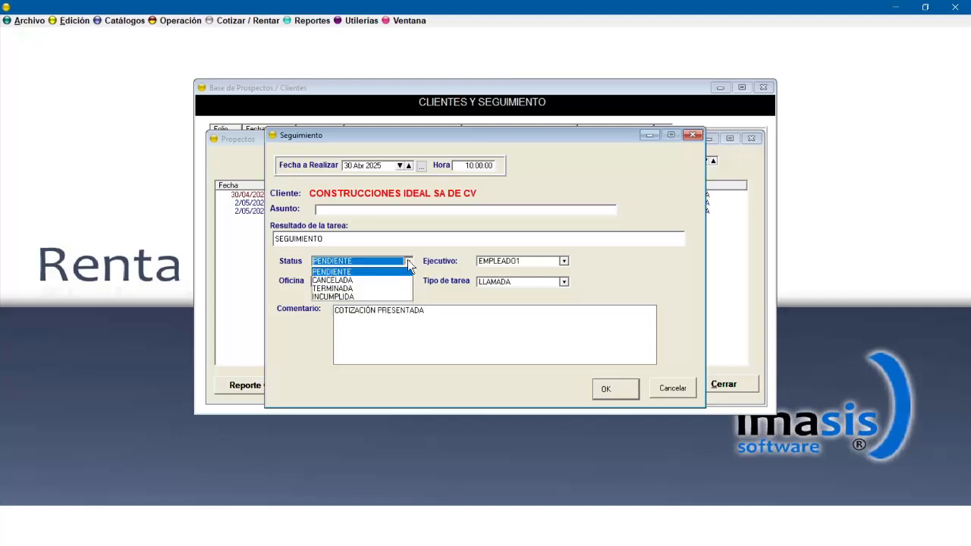
{"action": "left_click", "coordinate": [344, 289]}
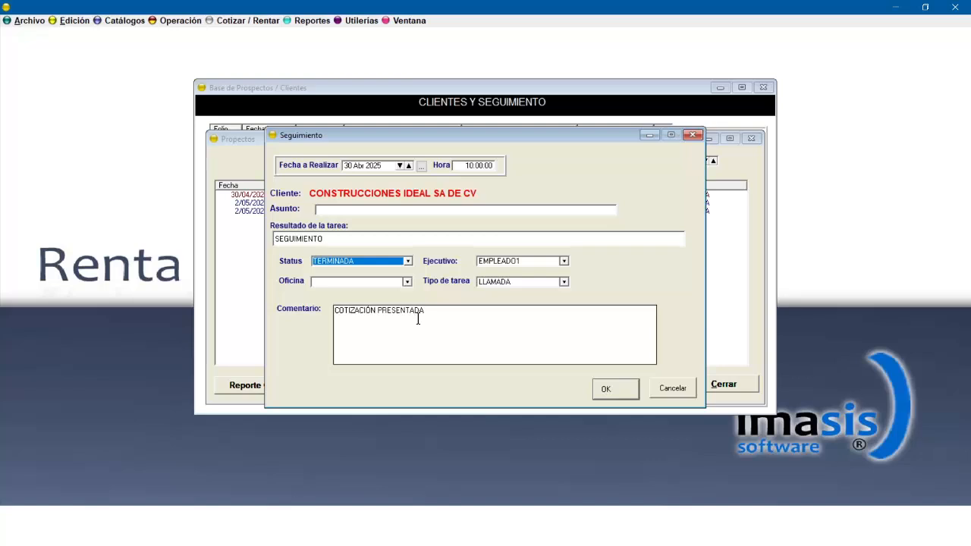
{"action": "left_click", "coordinate": [621, 390]}
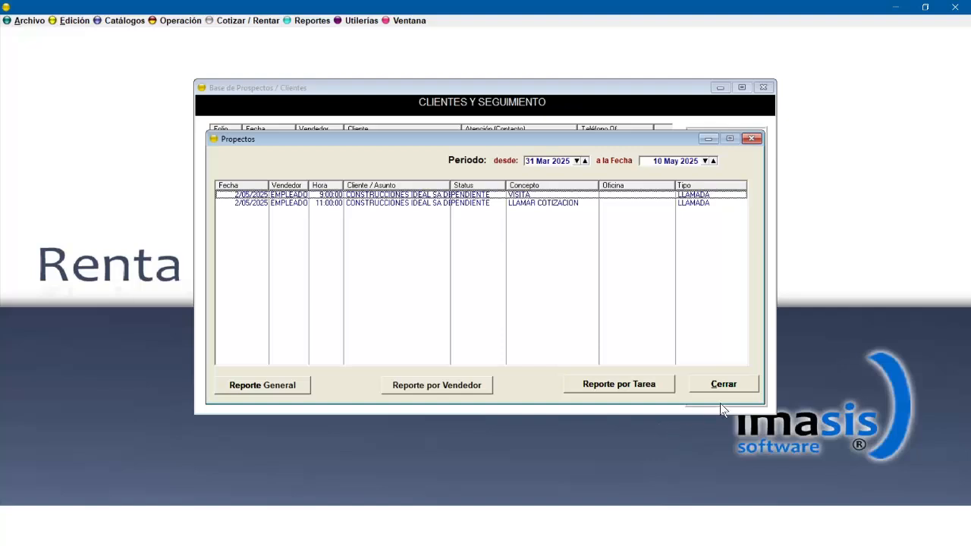
{"action": "left_click", "coordinate": [727, 384]}
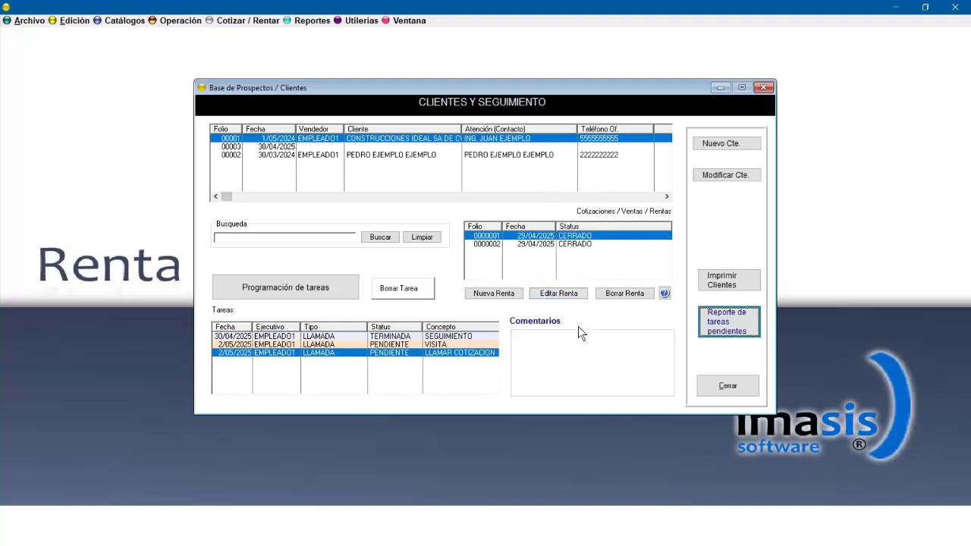
Review the client's tasks, preview the printed clients list, and close the clients and follow-up window.
{"action": "left_click", "coordinate": [454, 345]}
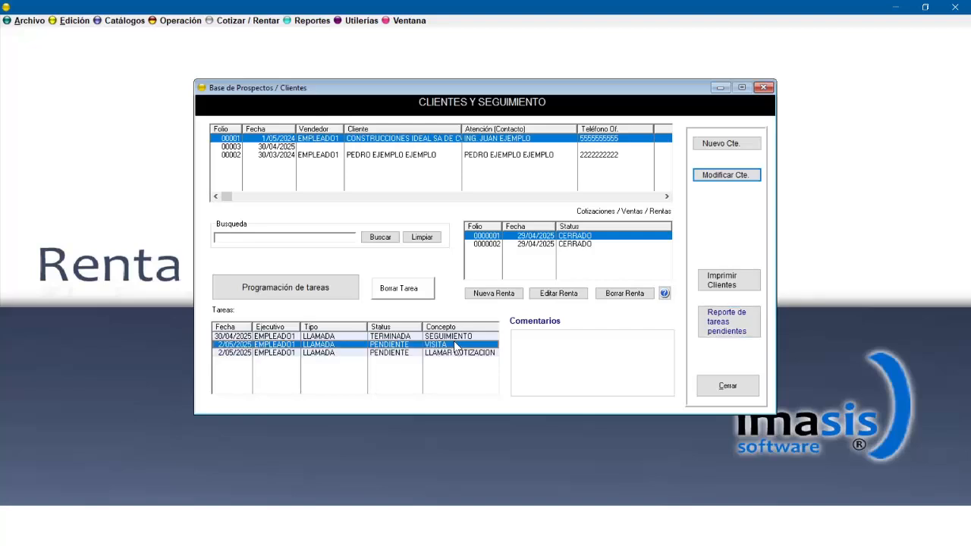
{"action": "left_click", "coordinate": [461, 335]}
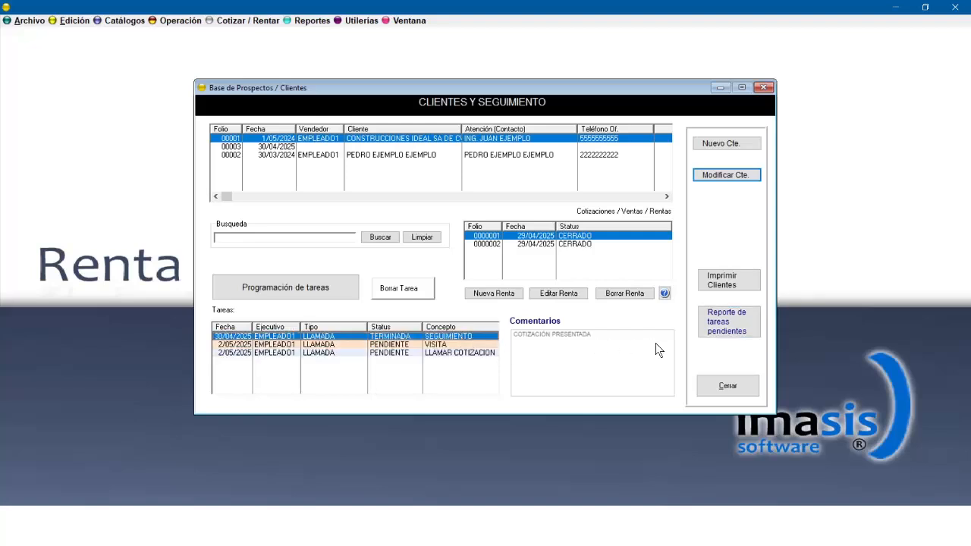
{"action": "left_click", "coordinate": [727, 282]}
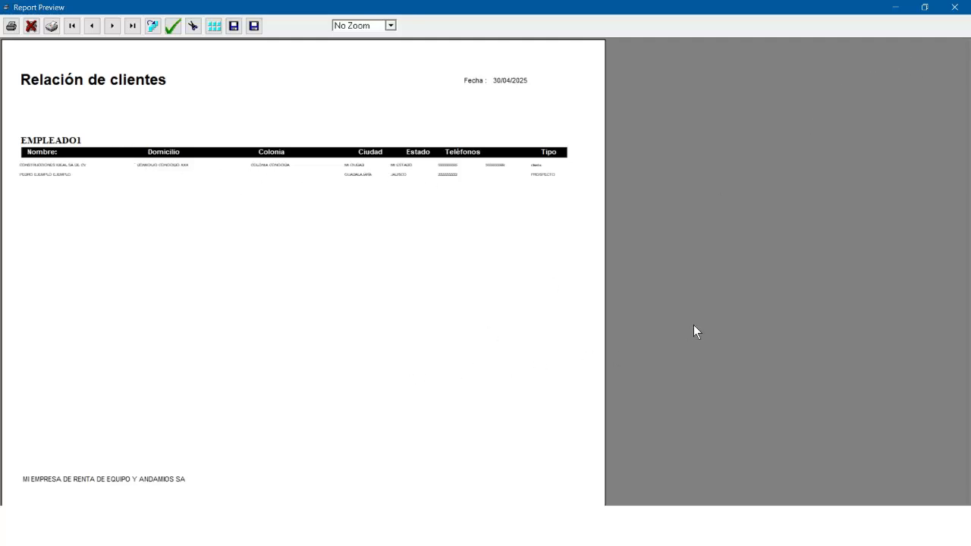
{"action": "left_click", "coordinate": [955, 8]}
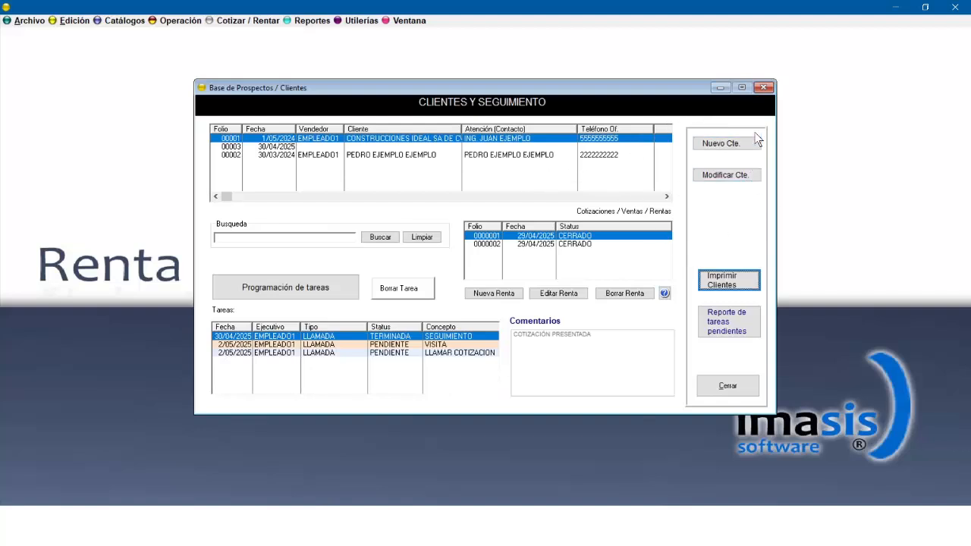
{"action": "left_click", "coordinate": [763, 88]}
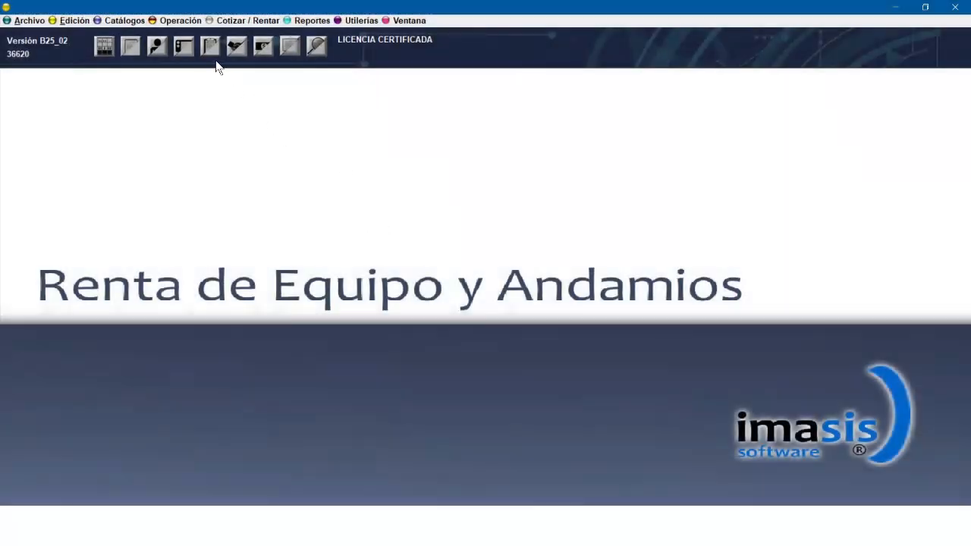
Open rentals, start a new rental, and pick PEDRO EJEMPLO EJEMPLO as its client.
{"action": "left_click", "coordinate": [125, 48]}
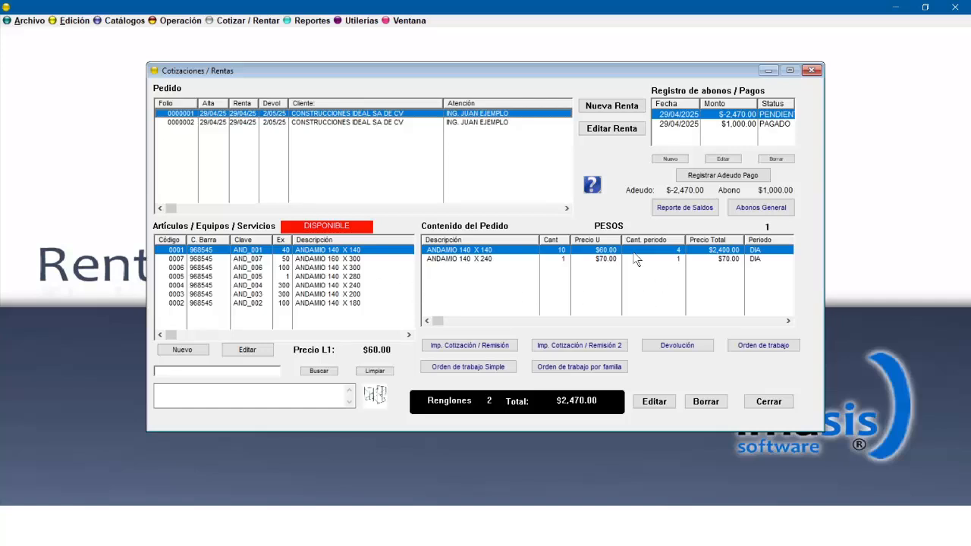
{"action": "left_click", "coordinate": [604, 105]}
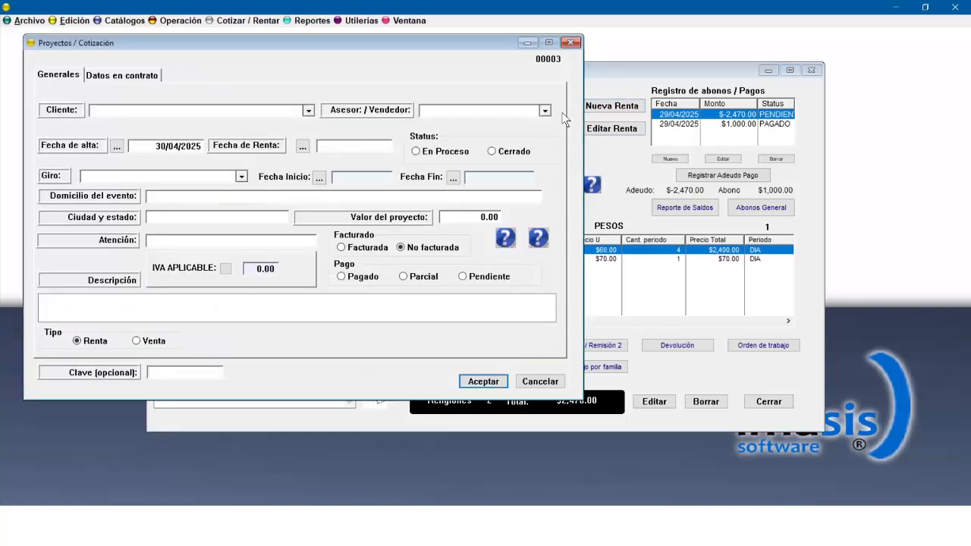
{"action": "left_click", "coordinate": [308, 111]}
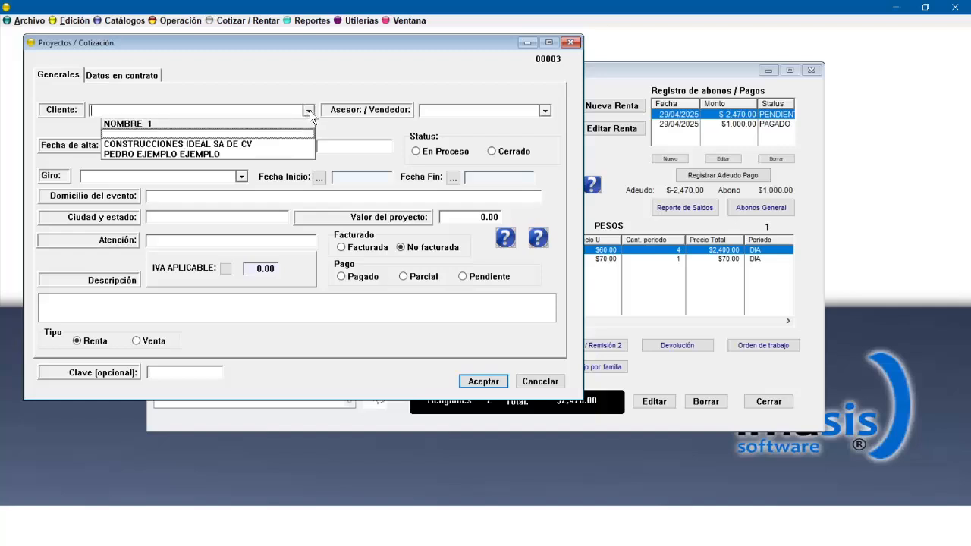
{"action": "left_click", "coordinate": [184, 153]}
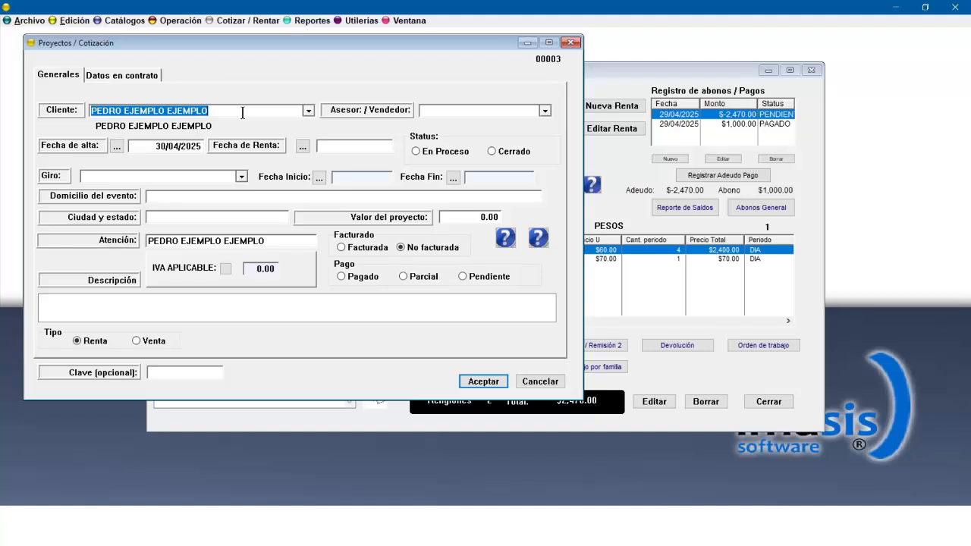
Try to enter IDEAL as the rental's client and dismiss the client registration form.
{"action": "key", "text": "BackSpace"}
{"action": "type", "text": "IDE"}
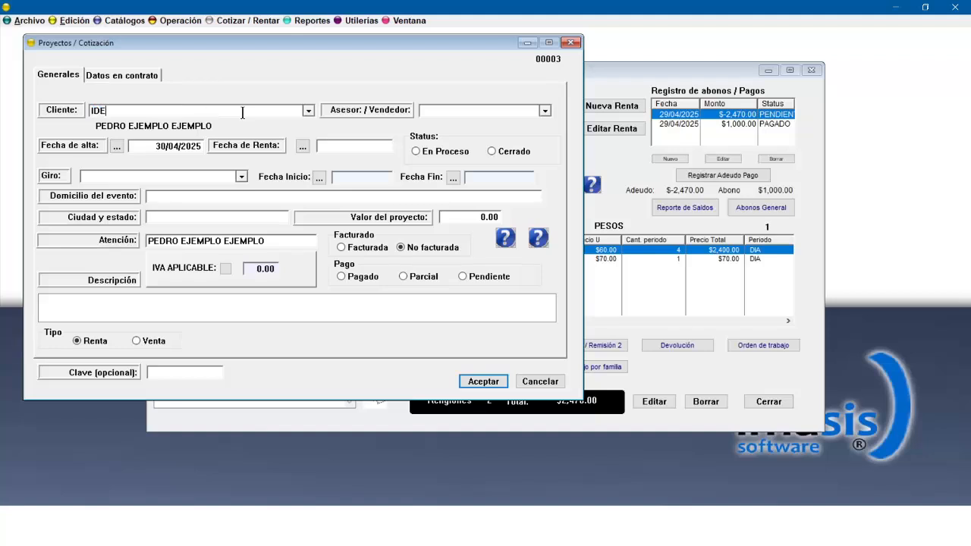
{"action": "type", "text": "AL"}
{"action": "key", "text": "Return"}
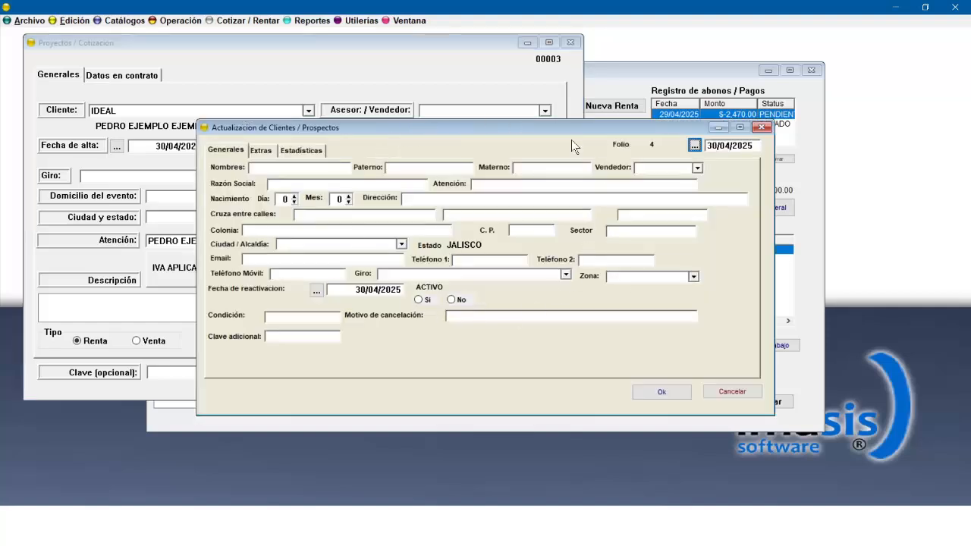
{"action": "left_click", "coordinate": [765, 126]}
{"action": "left_click", "coordinate": [483, 285]}
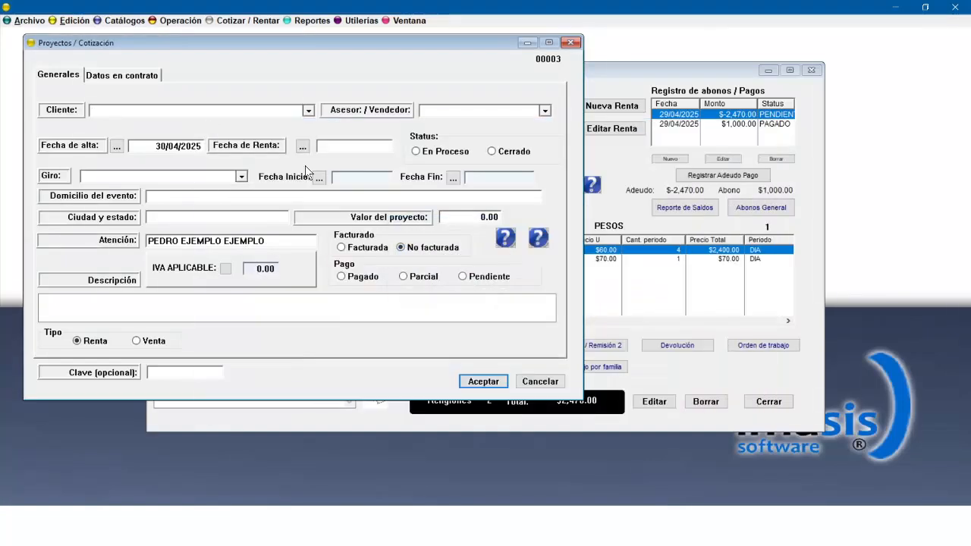
Reselect PEDRO EJEMPLO EJEMPLO as the rental's client.
{"action": "left_click", "coordinate": [308, 111]}
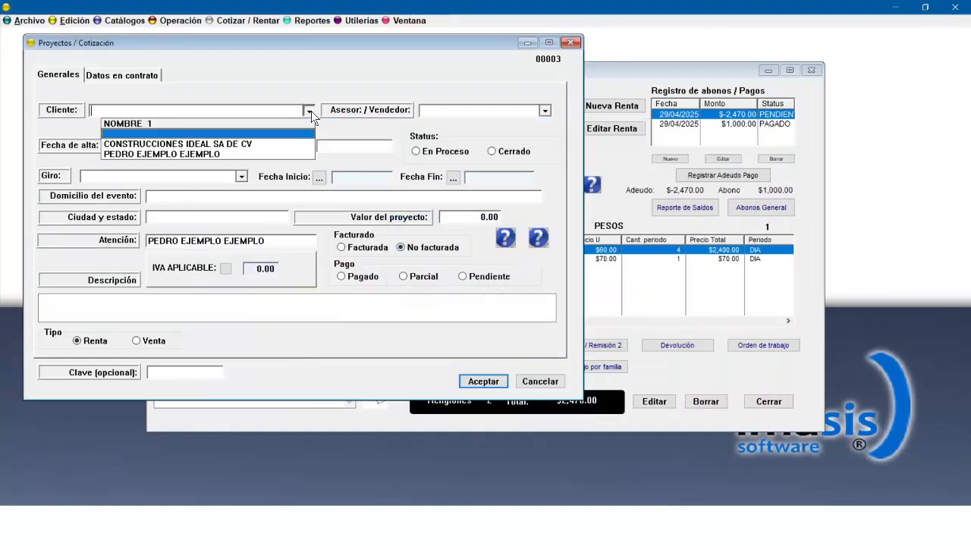
{"action": "left_click", "coordinate": [153, 153]}
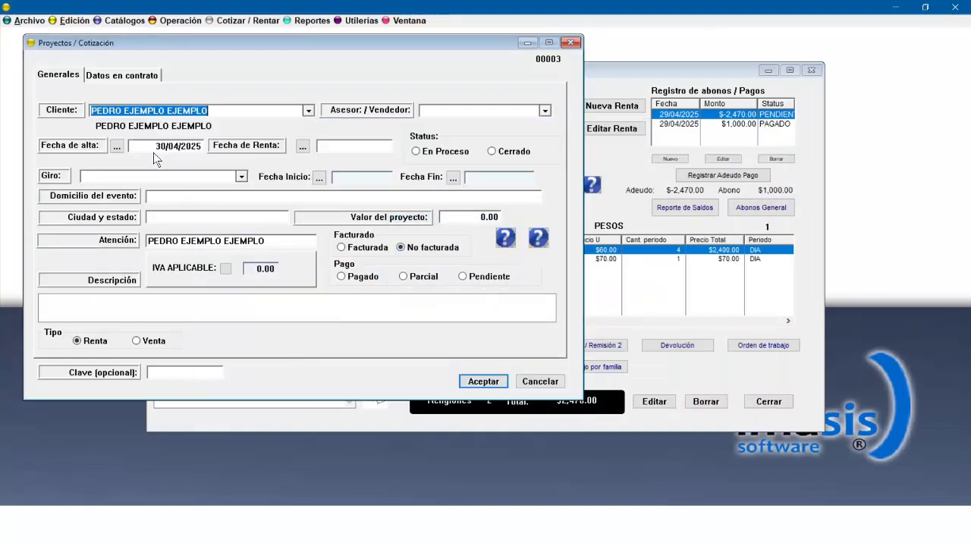
{"action": "left_click", "coordinate": [544, 111]}
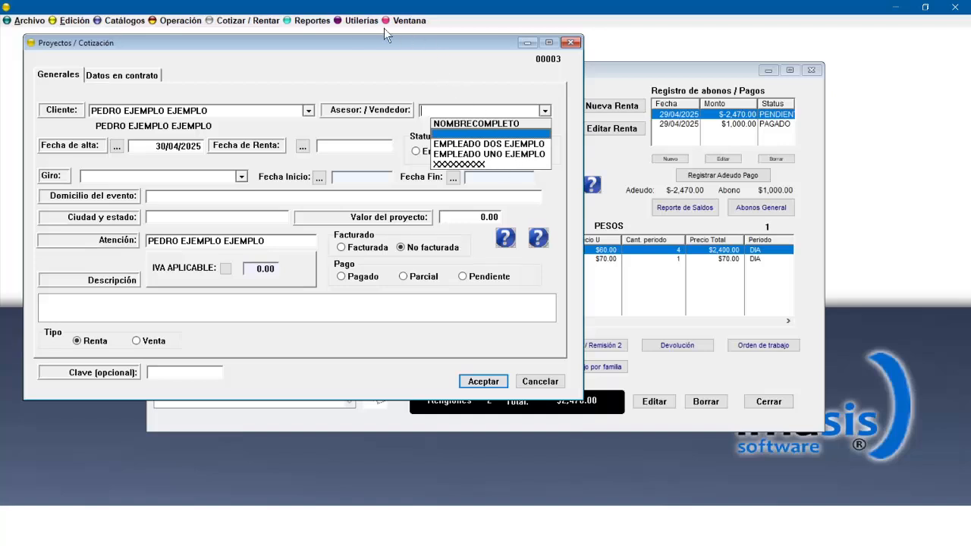
Review EMPLEADO1's record in the users catalog and close the catalog.
{"action": "left_click", "coordinate": [353, 21]}
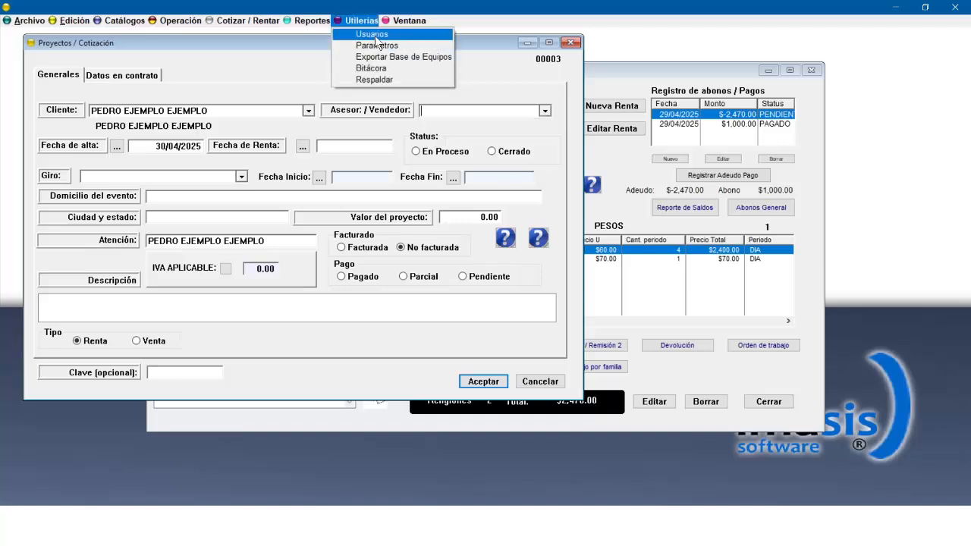
{"action": "left_click", "coordinate": [372, 35]}
{"action": "double_click", "coordinate": [468, 235]}
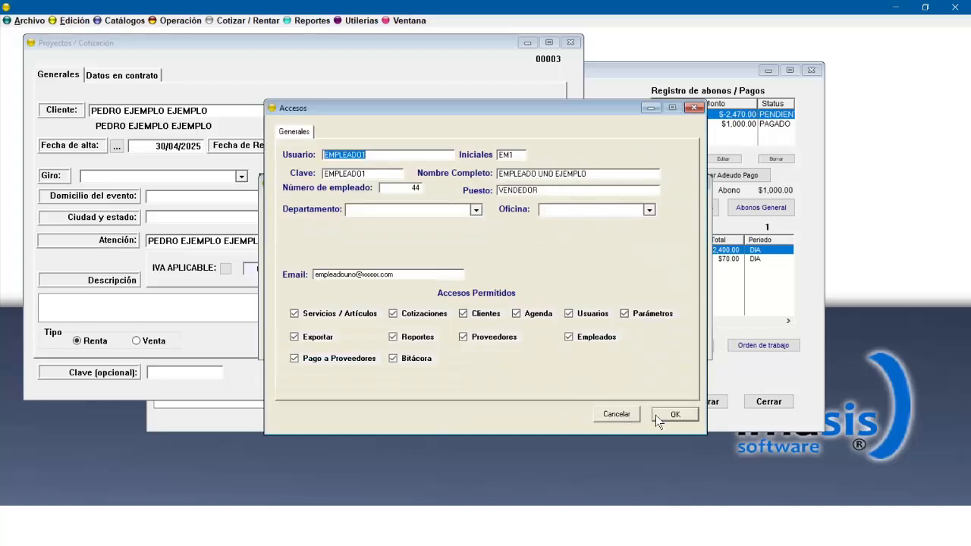
{"action": "left_click", "coordinate": [677, 413]}
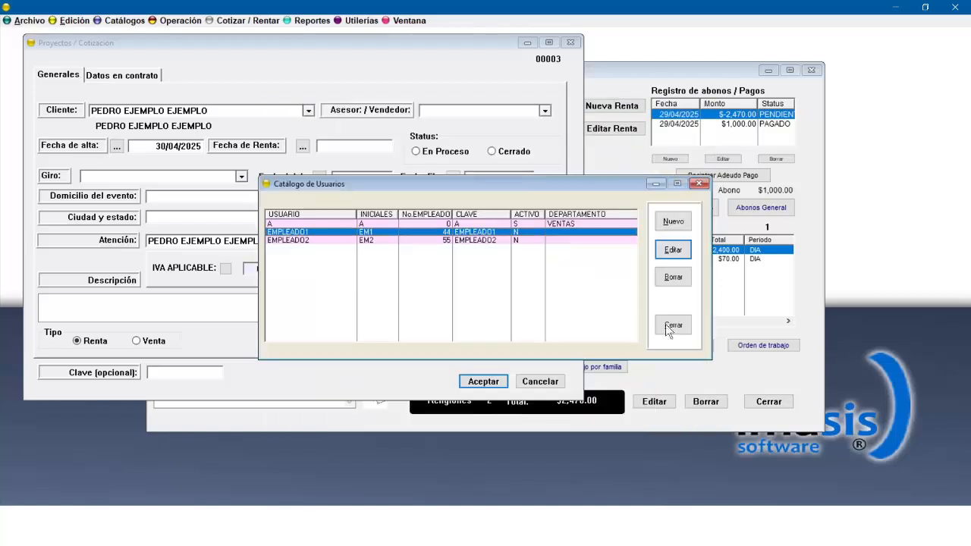
{"action": "left_click", "coordinate": [701, 184]}
Set the rental's advisor to EMPLEADO DOS EJEMPLO and its status to En Proceso.
{"action": "left_click", "coordinate": [545, 110]}
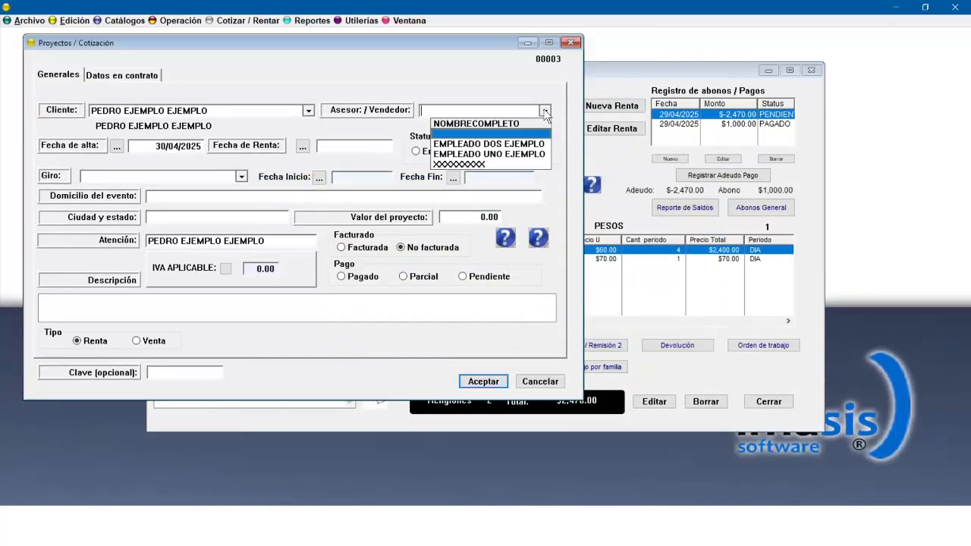
{"action": "left_click", "coordinate": [501, 146]}
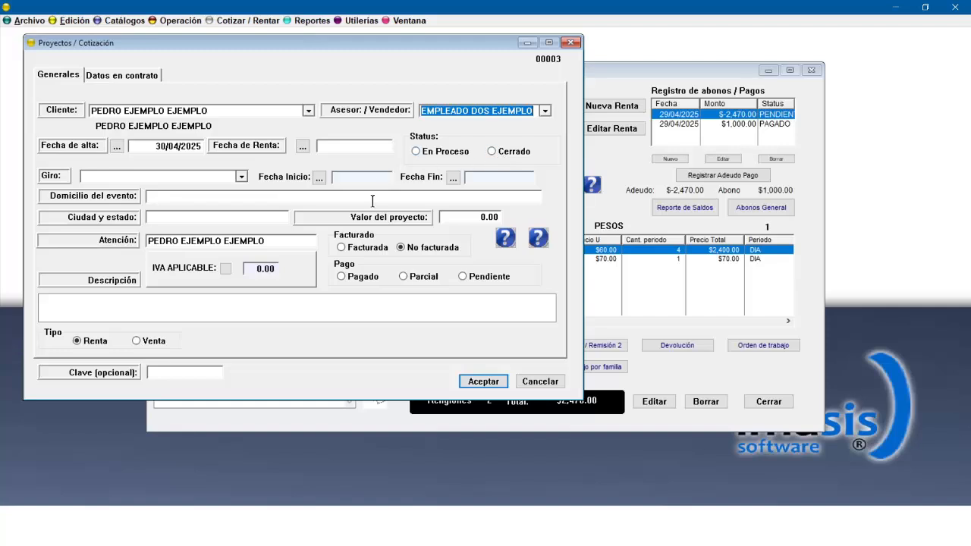
{"action": "left_click", "coordinate": [427, 152]}
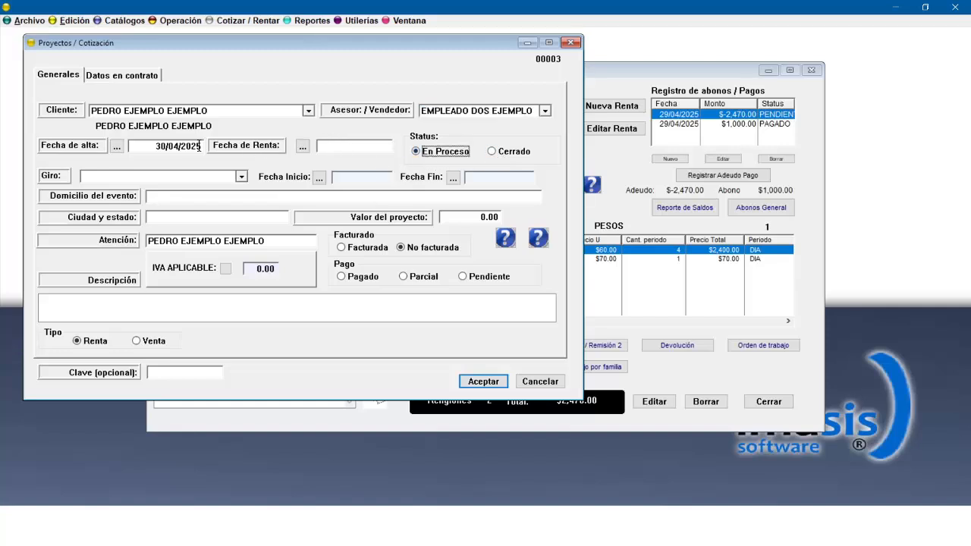
Set the rental date and start date to 2/05/2025 and the end date to 4/05/2025.
{"action": "left_click", "coordinate": [334, 148]}
{"action": "type", "text": "2"}
{"action": "left_click", "coordinate": [379, 178]}
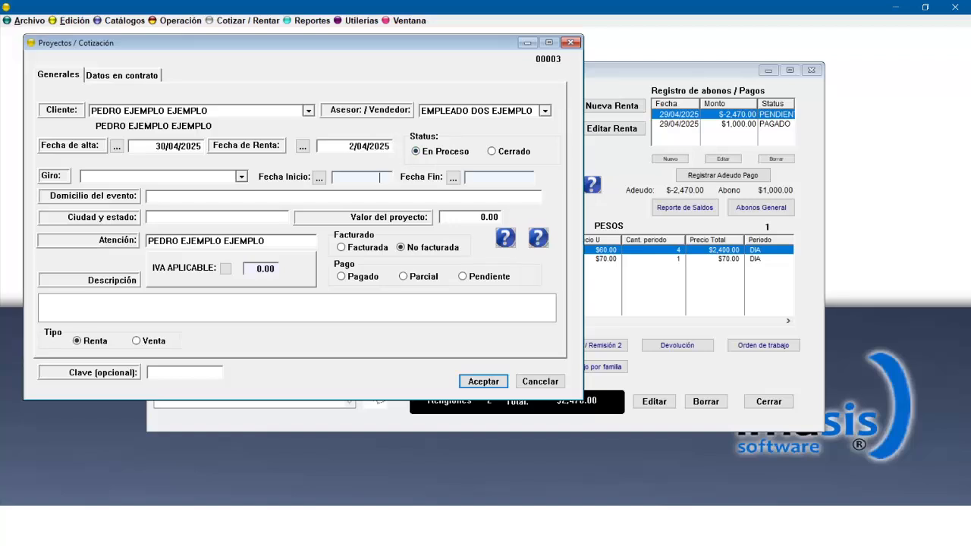
{"action": "left_click", "coordinate": [501, 173]}
{"action": "left_click", "coordinate": [251, 195]}
{"action": "double_click", "coordinate": [343, 179]}
Apply 0.16 IVA to the rental with the IVA checkbox enabled and accept the project form.
{"action": "left_click", "coordinate": [252, 271]}
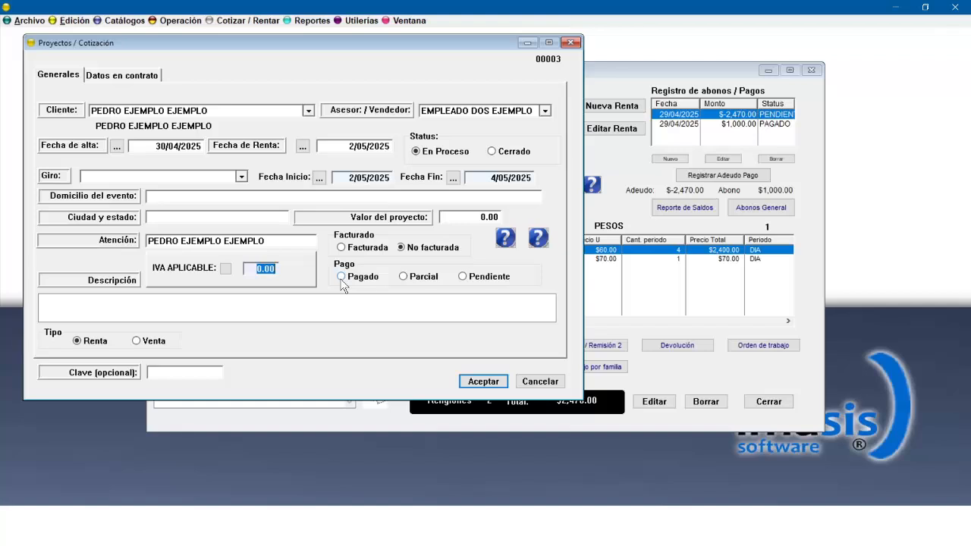
{"action": "key", "text": "BackSpace"}
{"action": "type", "text": ".16"}
{"action": "left_click", "coordinate": [226, 269]}
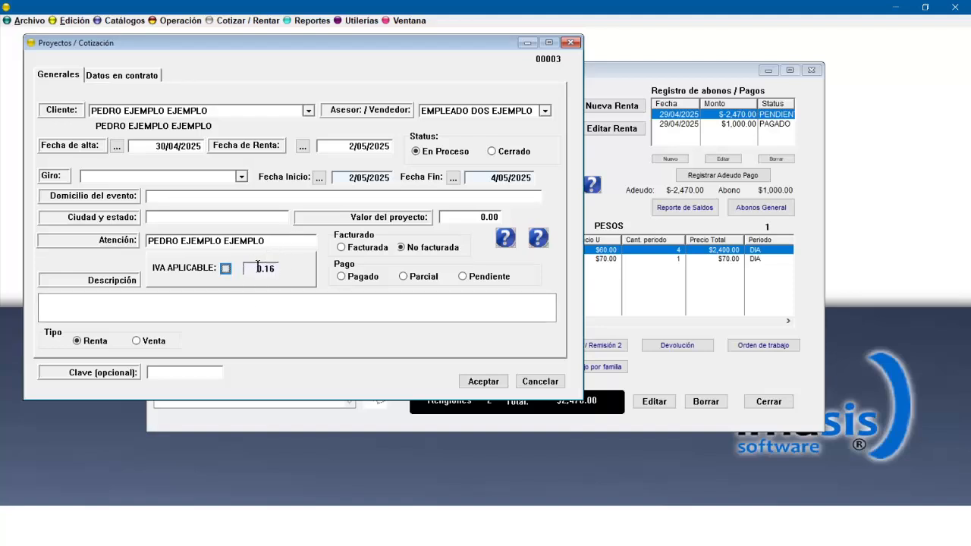
{"action": "left_click_drag", "start_coordinate": [258, 267], "coordinate": [307, 267]}
{"action": "type", "text": "0"}
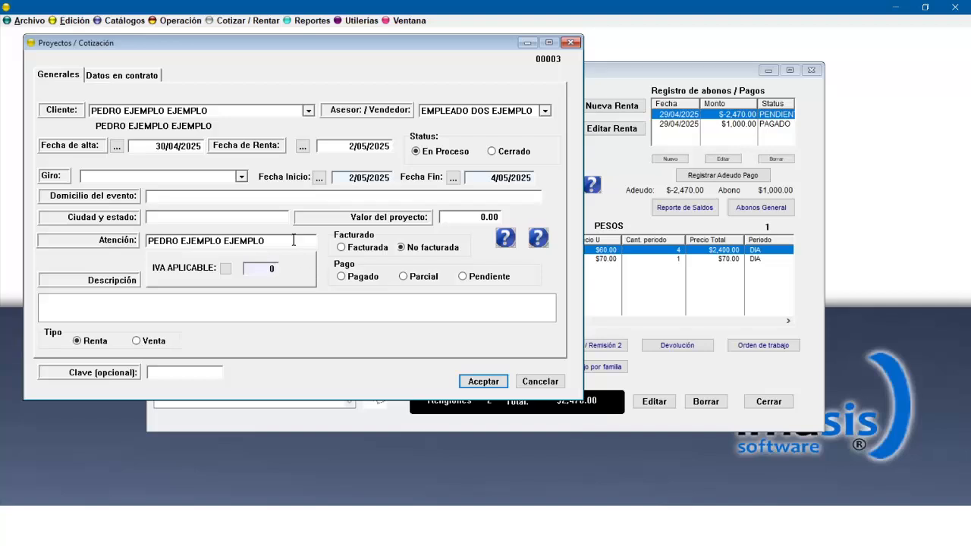
{"action": "left_click", "coordinate": [293, 240]}
{"action": "left_click", "coordinate": [226, 269]}
{"action": "left_click", "coordinate": [469, 382]}
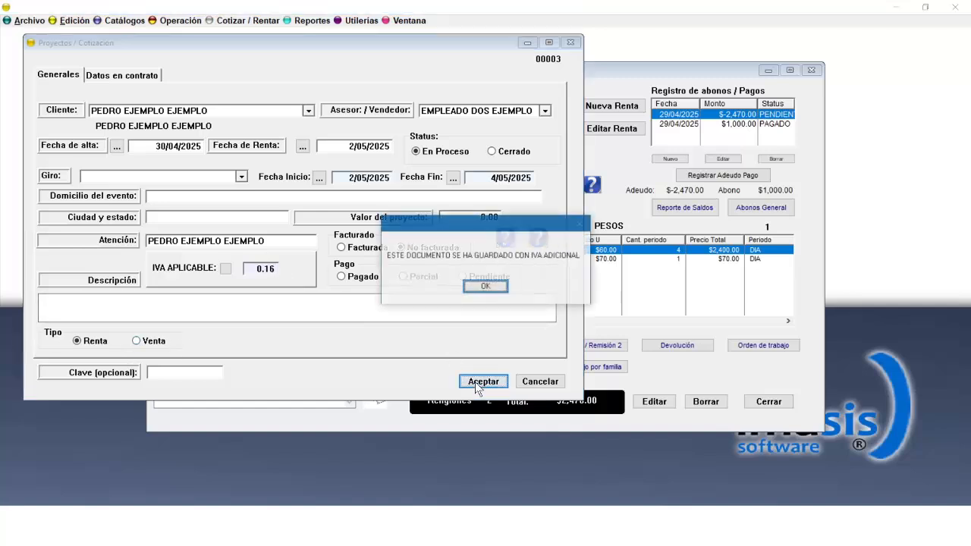
{"action": "left_click", "coordinate": [501, 287]}
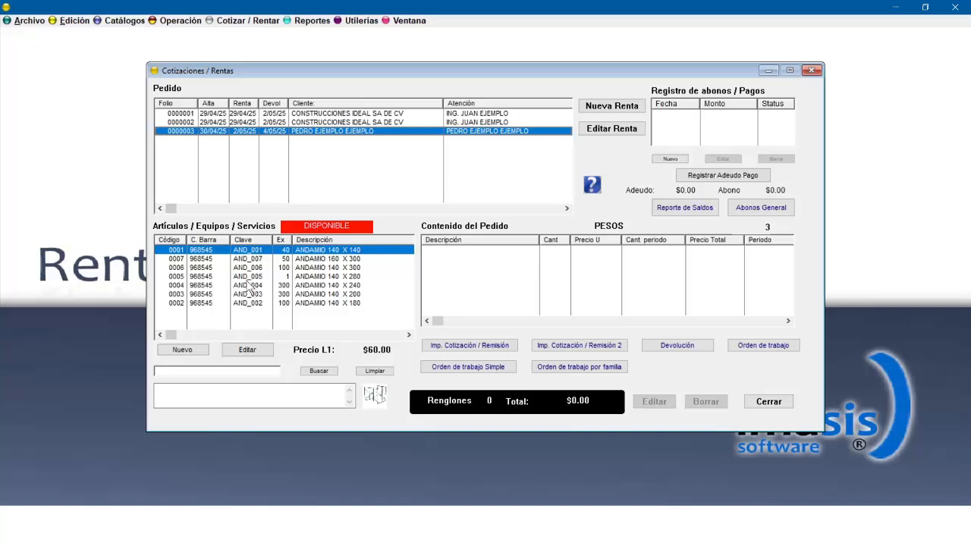
Add ANDAMIO 140 X 300 to the order with quantity 10 for 3 periods.
{"action": "left_click", "coordinate": [312, 268]}
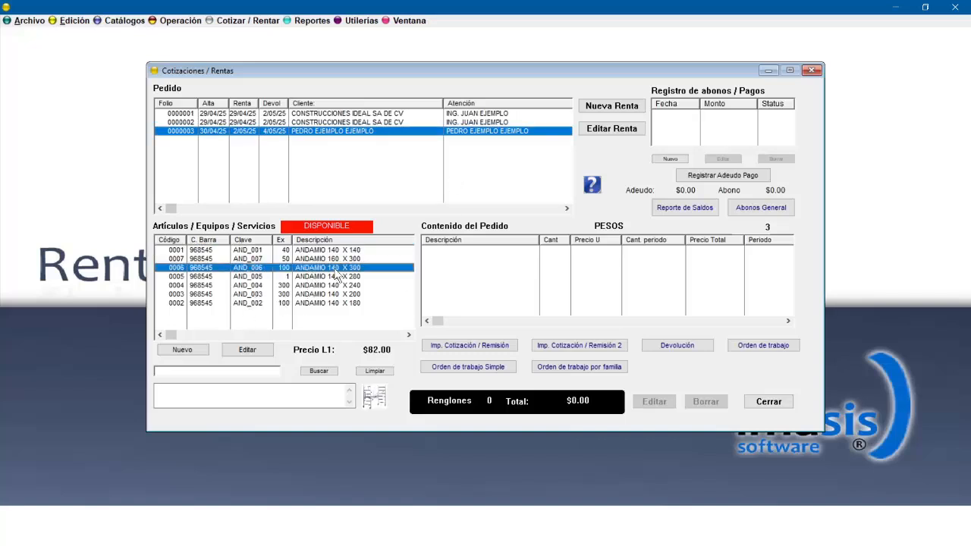
{"action": "left_click_drag", "start_coordinate": [363, 263], "coordinate": [480, 264]}
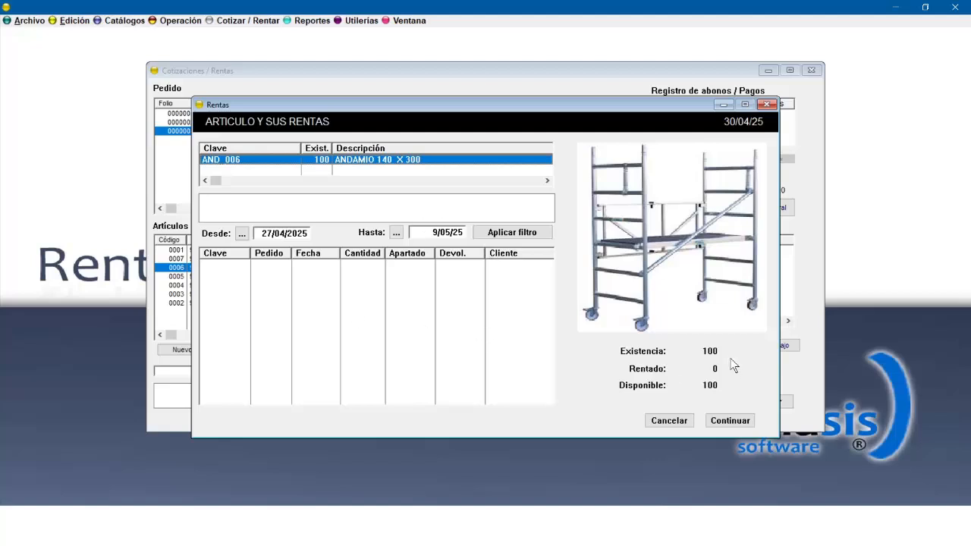
{"action": "left_click", "coordinate": [730, 421]}
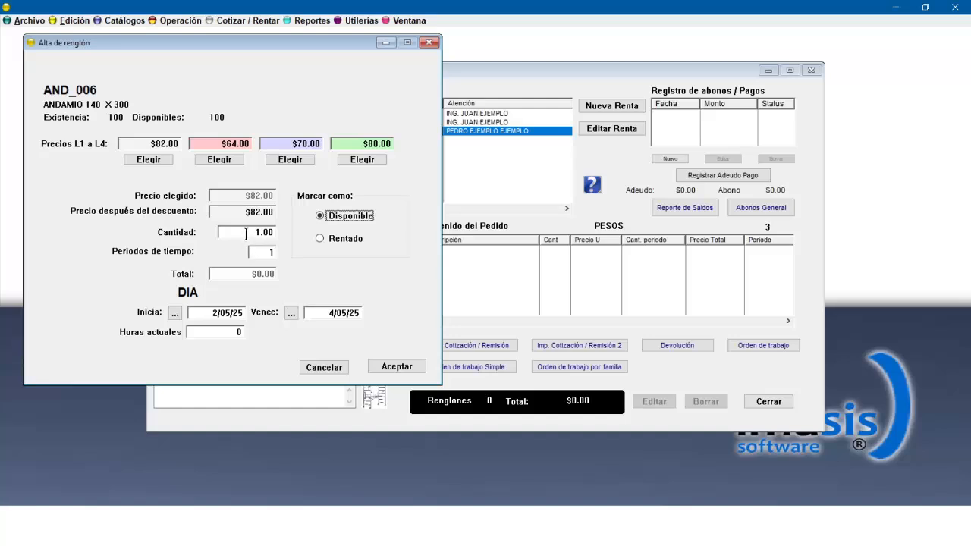
{"action": "left_click", "coordinate": [246, 233]}
{"action": "type", "text": "1"}
{"action": "left_click", "coordinate": [261, 254]}
{"action": "type", "text": "3"}
{"action": "left_click", "coordinate": [387, 368]}
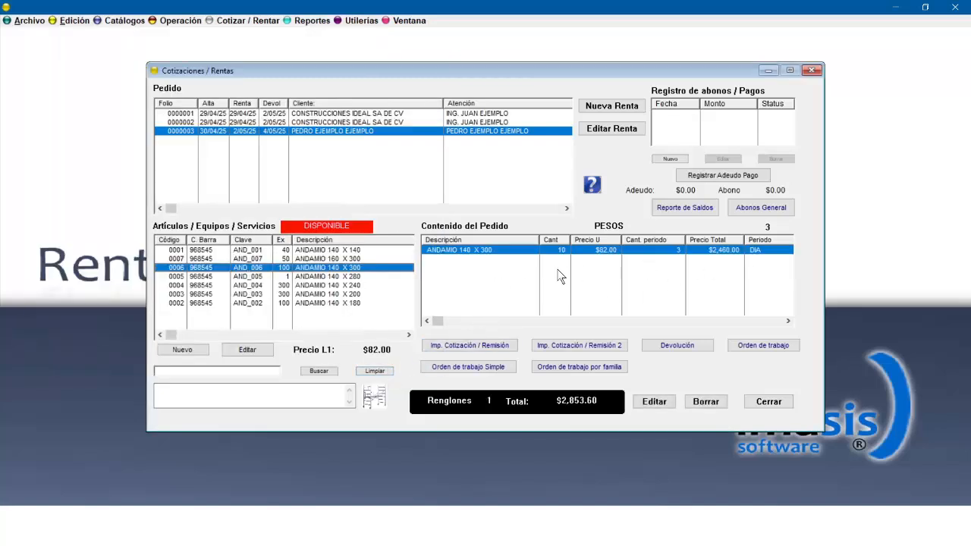
Add ANDAMIO 140 X 240 to the order with quantity 10 for 3 periods.
{"action": "double_click", "coordinate": [314, 287]}
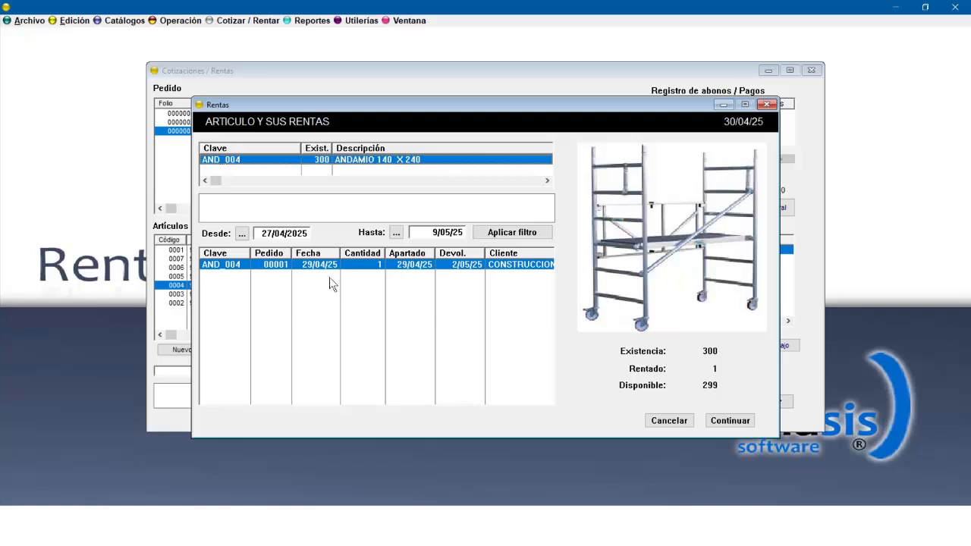
{"action": "left_click", "coordinate": [730, 420]}
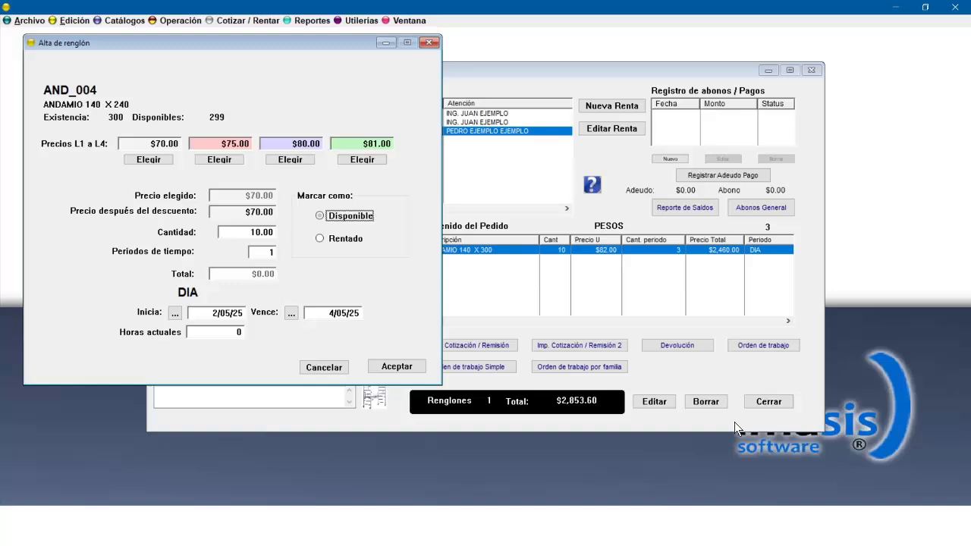
{"action": "left_click", "coordinate": [264, 253]}
{"action": "type", "text": "3"}
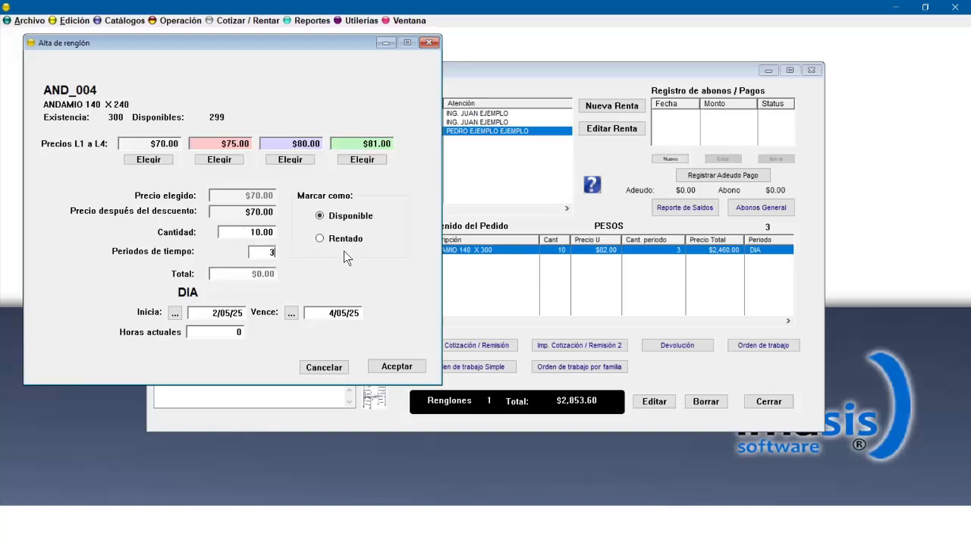
{"action": "left_click", "coordinate": [397, 367]}
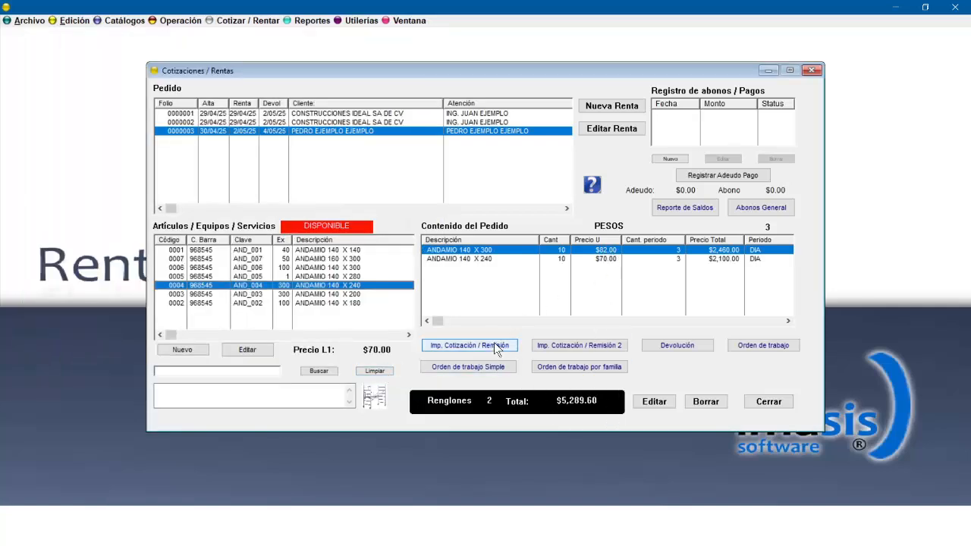
Generate the quotation printout, view it full size, and close the preview.
{"action": "left_click", "coordinate": [469, 346]}
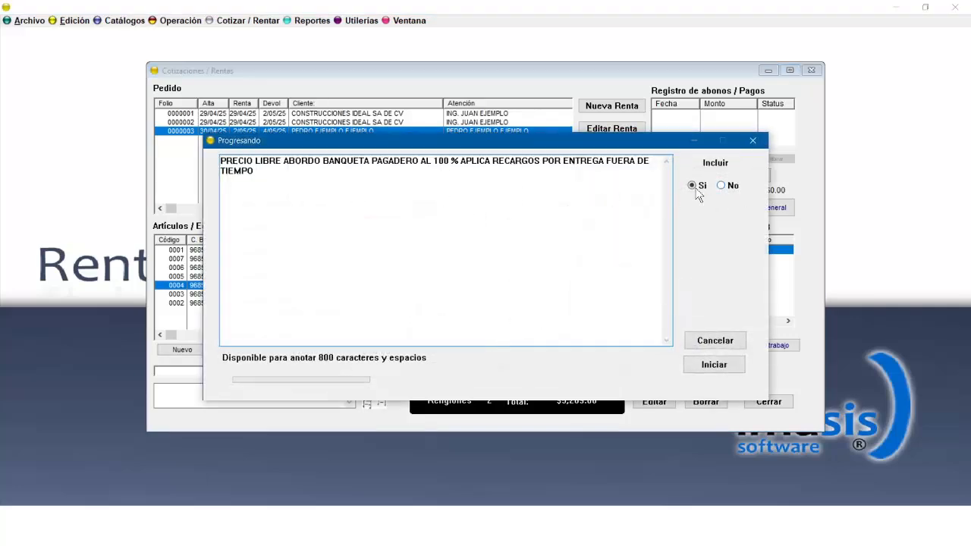
{"action": "left_click", "coordinate": [712, 365]}
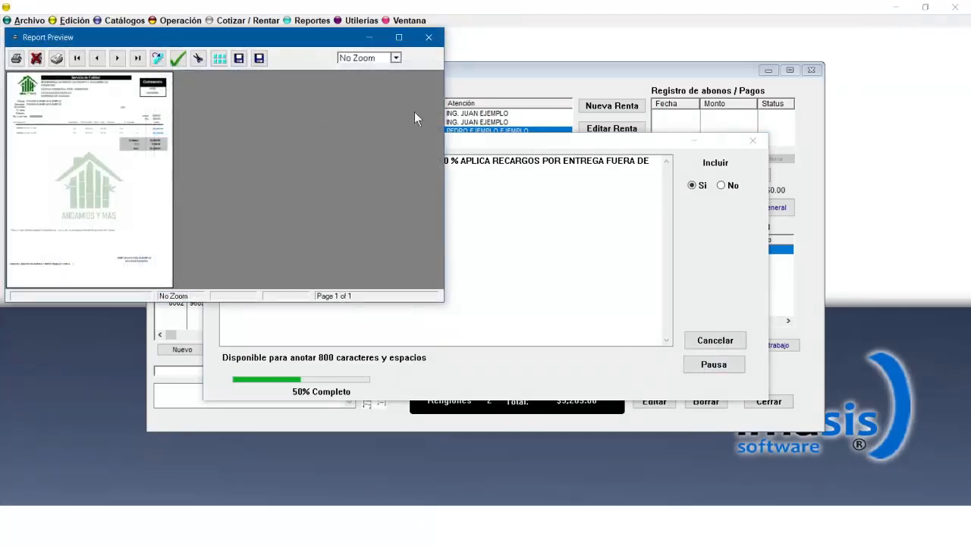
{"action": "left_click", "coordinate": [403, 34]}
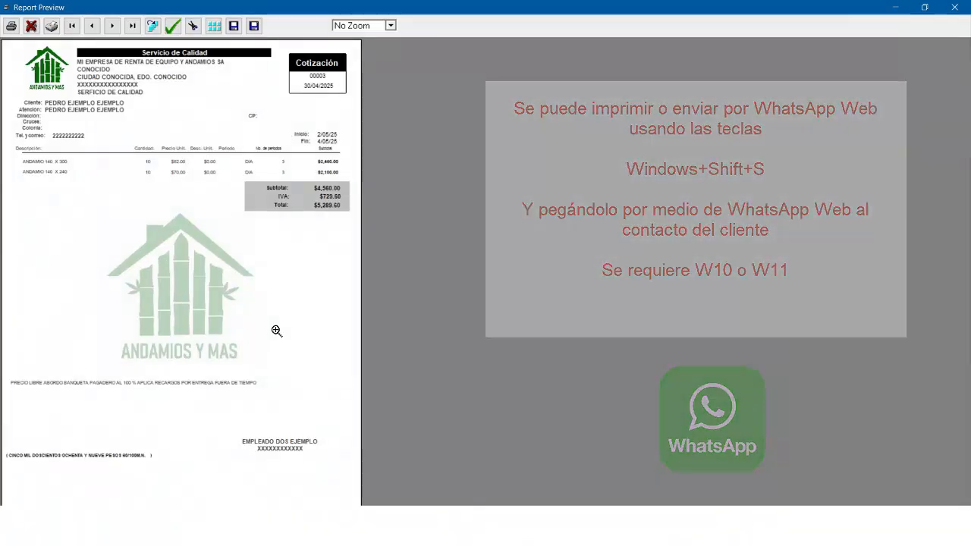
{"action": "key", "text": "Escape"}
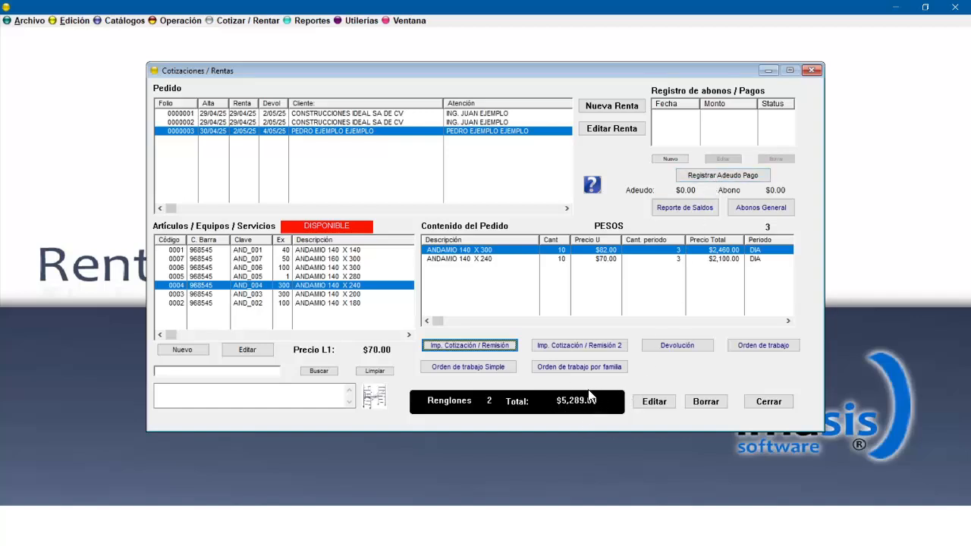
Register the order's debt and payment using cash (Efectivo) as the payment method.
{"action": "left_click", "coordinate": [736, 176]}
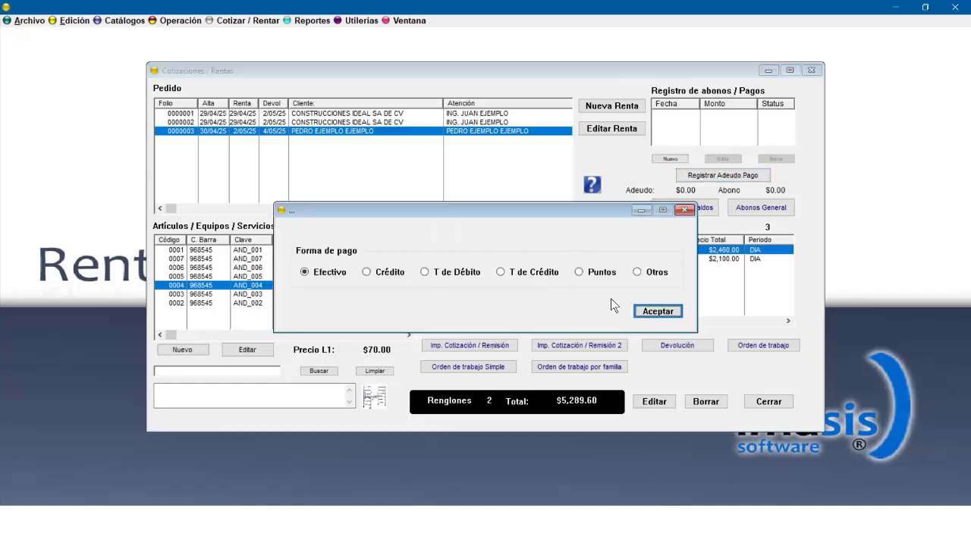
{"action": "left_click", "coordinate": [657, 311]}
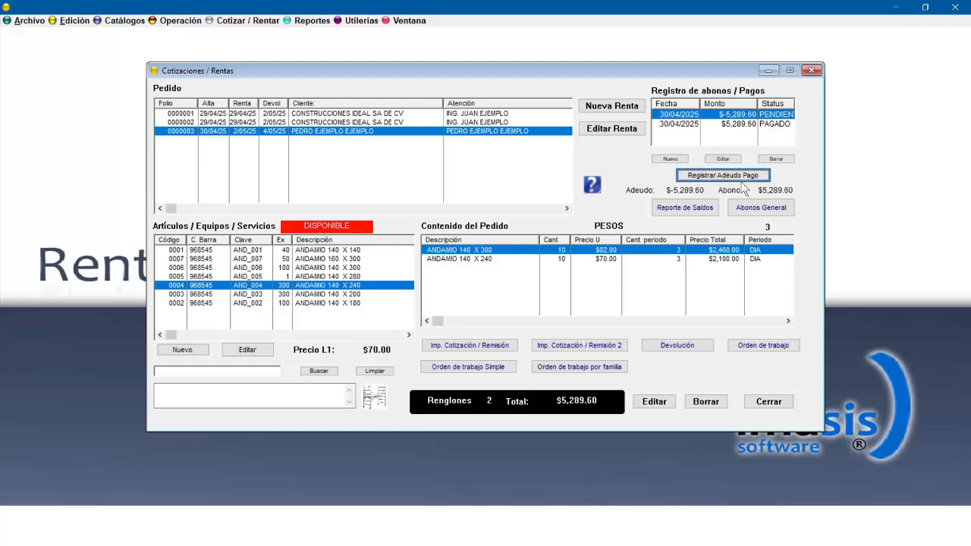
Open the balance report for this rental, zoom in, and close it.
{"action": "left_click", "coordinate": [684, 208]}
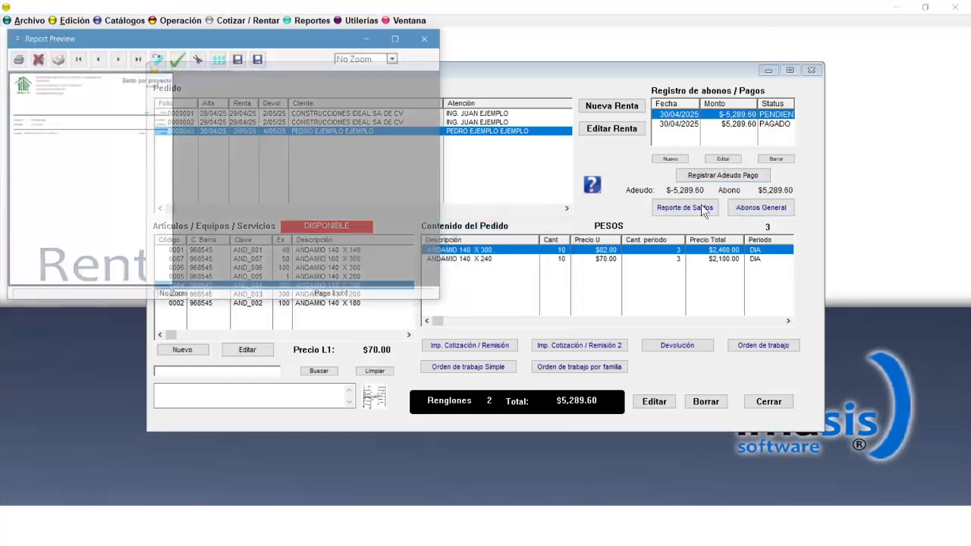
{"action": "left_click", "coordinate": [117, 178]}
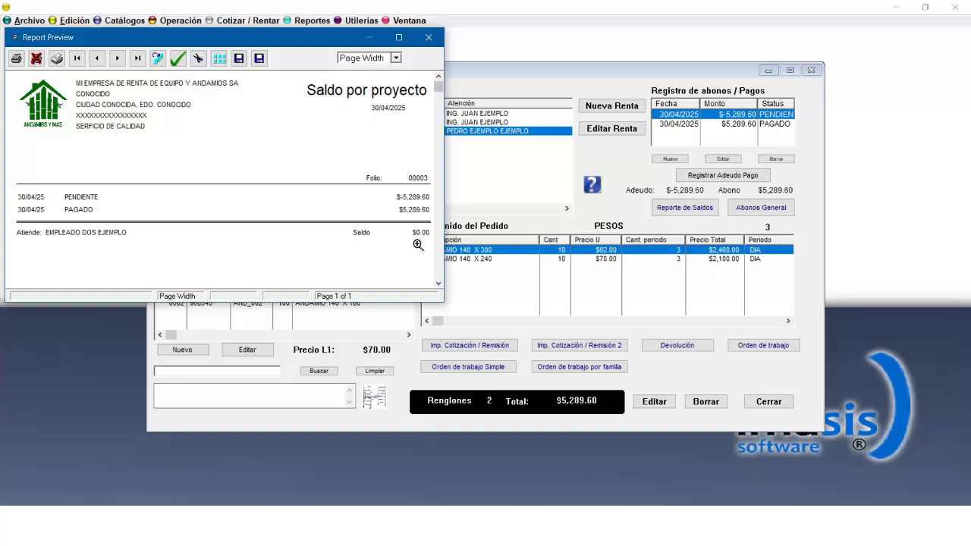
{"action": "left_click", "coordinate": [429, 38]}
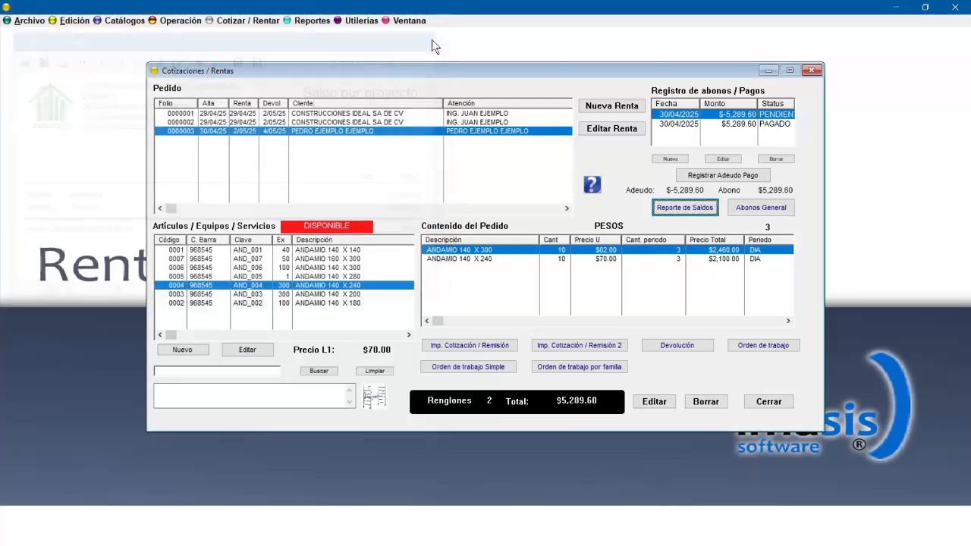
{"action": "left_click", "coordinate": [705, 207]}
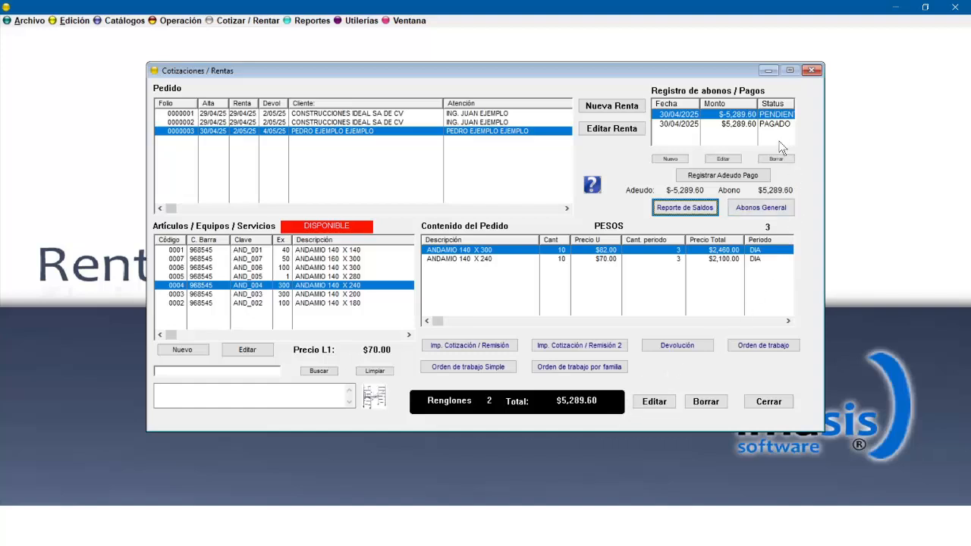
Edit the paid payment record and set its amount to $1,000.00.
{"action": "double_click", "coordinate": [739, 124]}
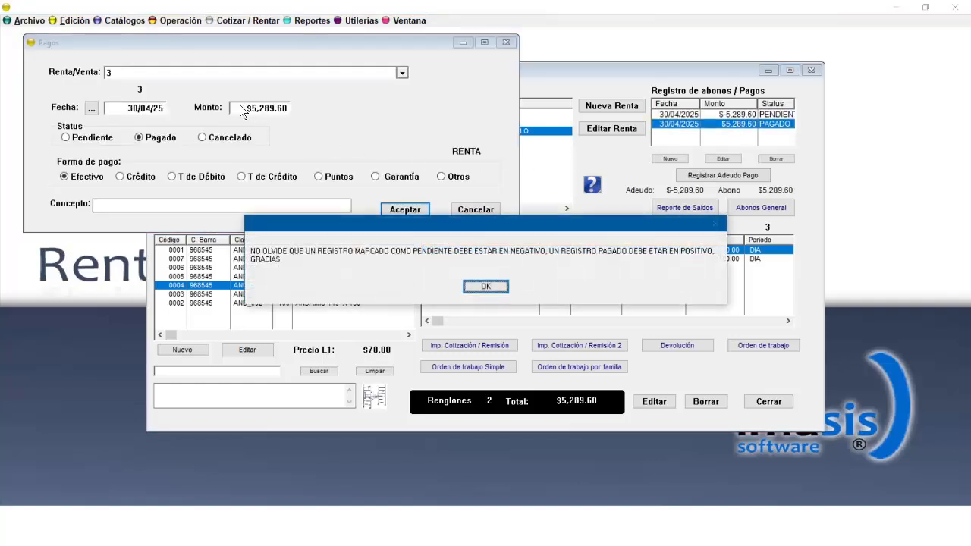
{"action": "left_click", "coordinate": [484, 287]}
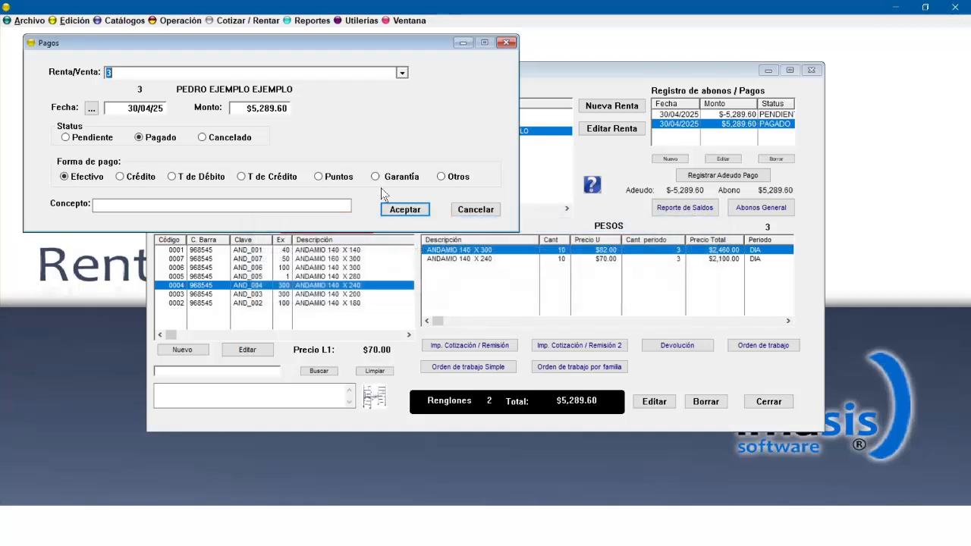
{"action": "left_click", "coordinate": [247, 107]}
{"action": "type", "text": "1000"}
{"action": "left_click", "coordinate": [402, 211]}
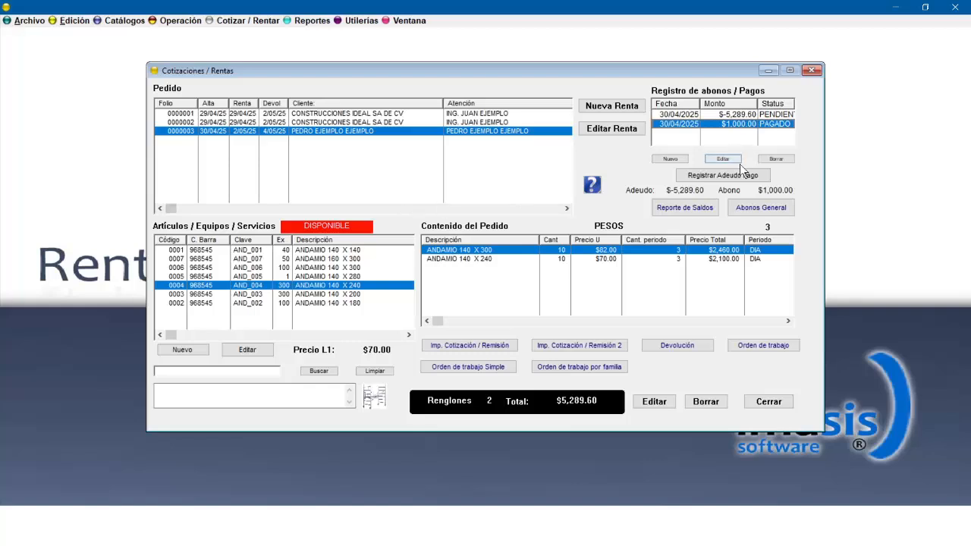
Open the balance report again to review the updated balance and close it.
{"action": "left_click", "coordinate": [677, 207]}
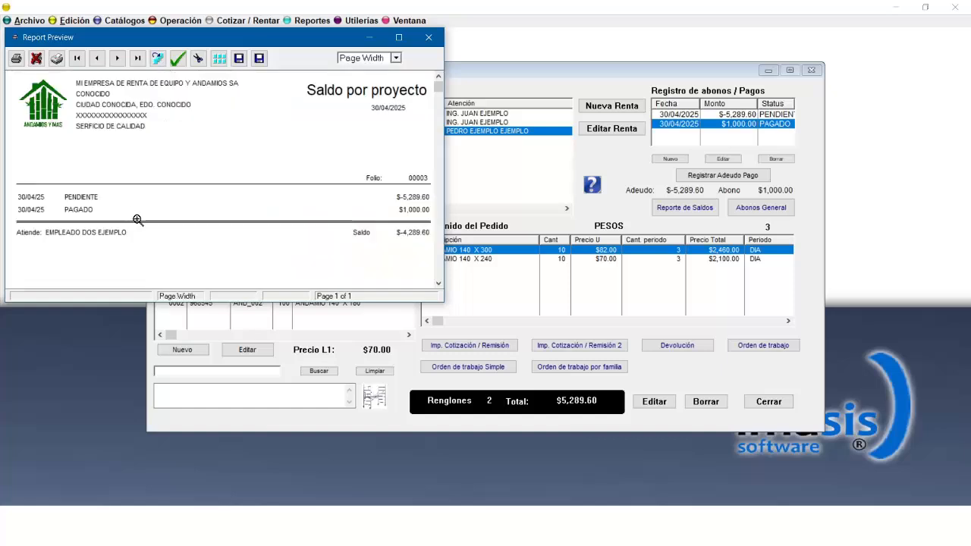
{"action": "left_click", "coordinate": [131, 214]}
{"action": "left_click", "coordinate": [430, 37]}
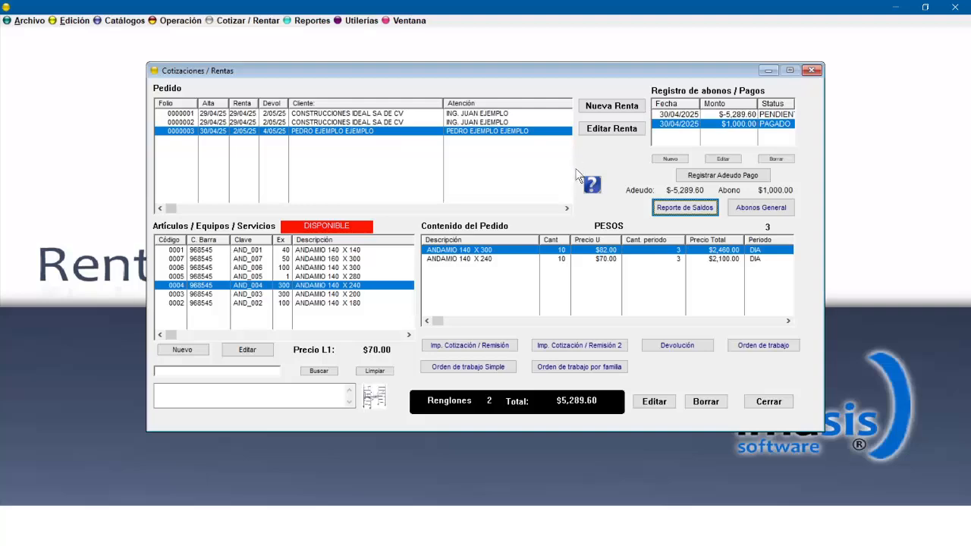
Generate the second quotation/remission format printout and close the preview.
{"action": "left_click", "coordinate": [574, 346]}
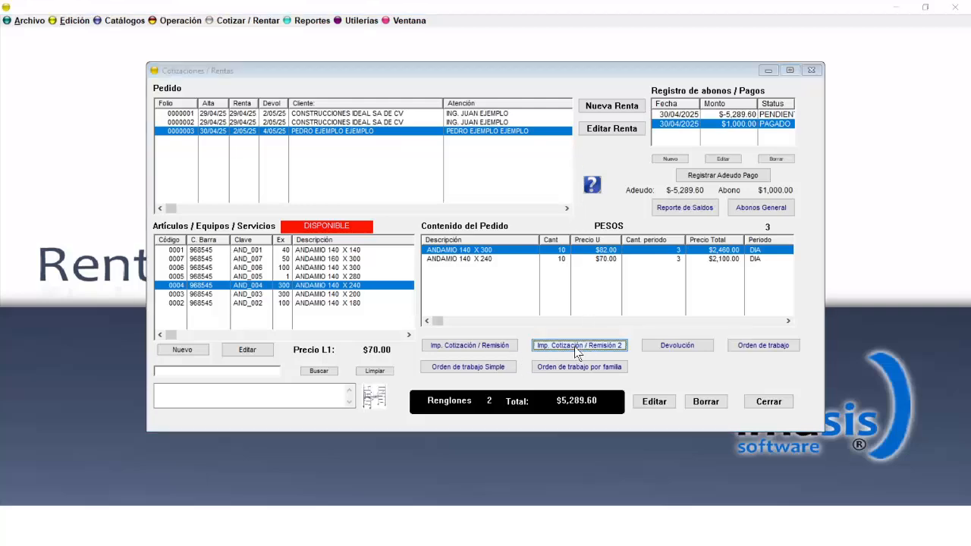
{"action": "left_click", "coordinate": [714, 331]}
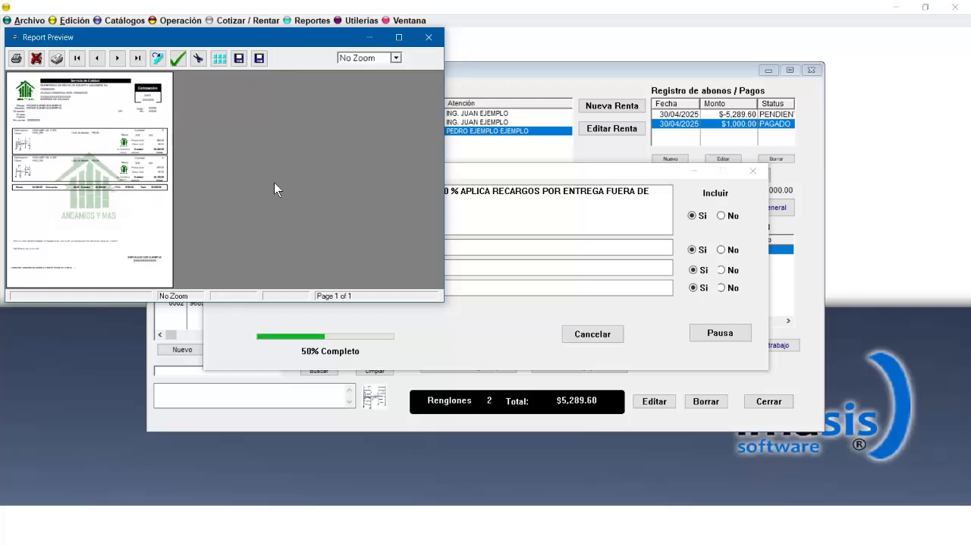
{"action": "left_click", "coordinate": [428, 37]}
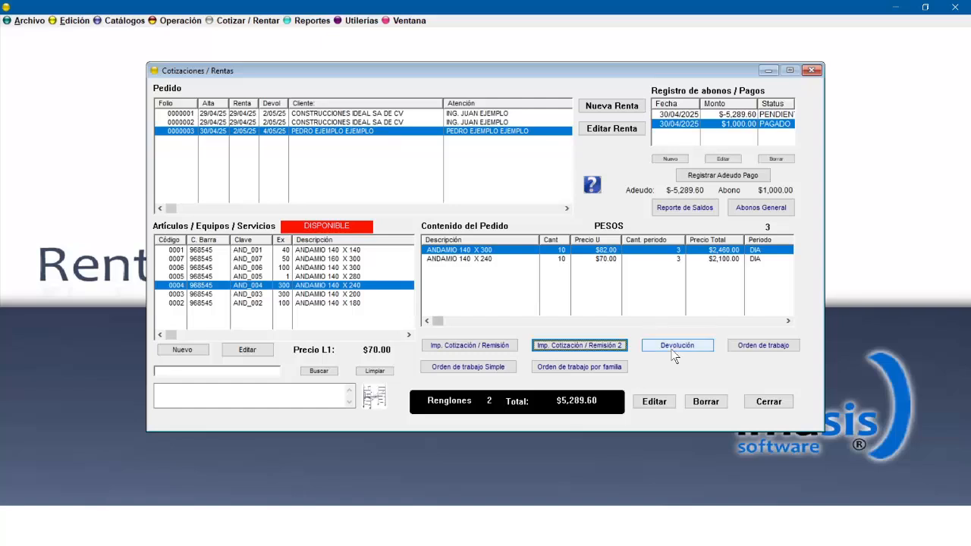
Generate the simple work order printout and close the preview.
{"action": "left_click", "coordinate": [491, 367]}
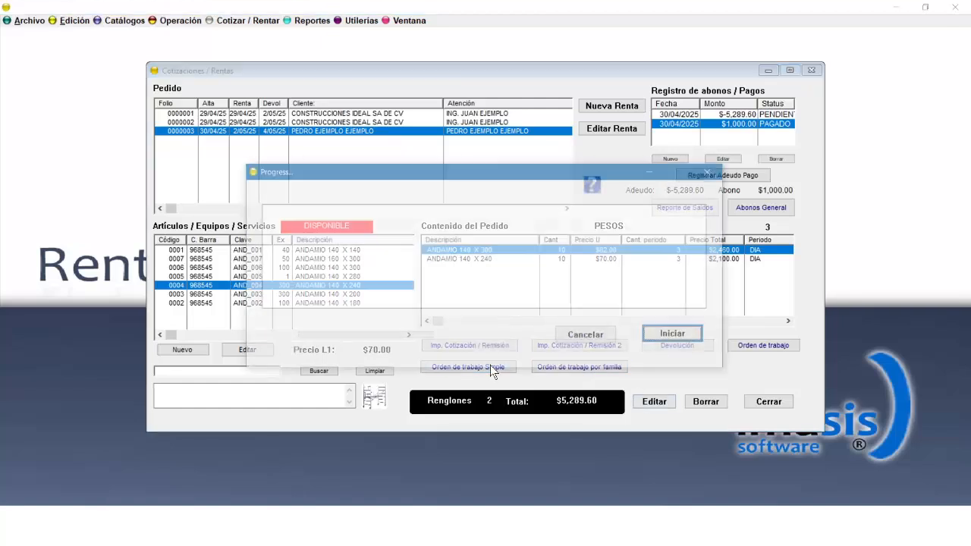
{"action": "left_click", "coordinate": [663, 340]}
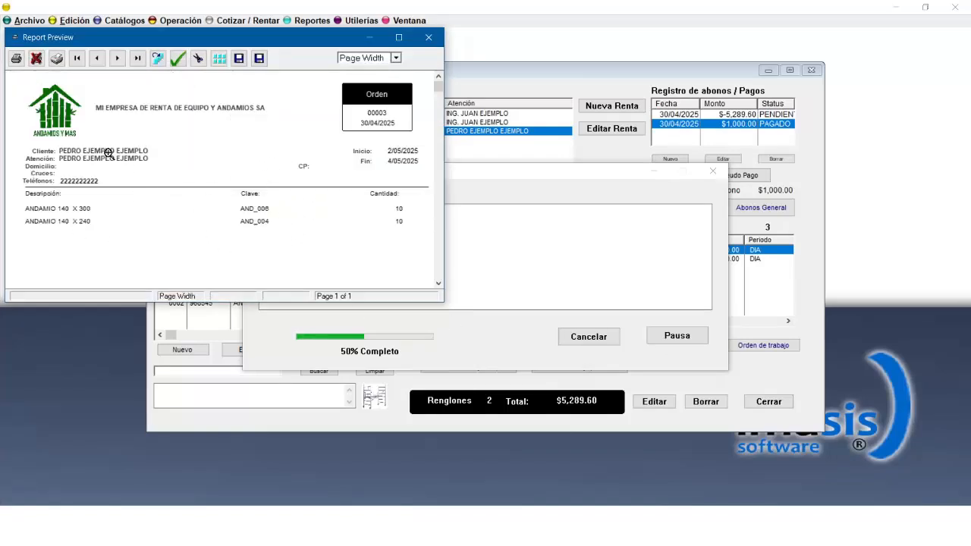
{"action": "left_click", "coordinate": [429, 37]}
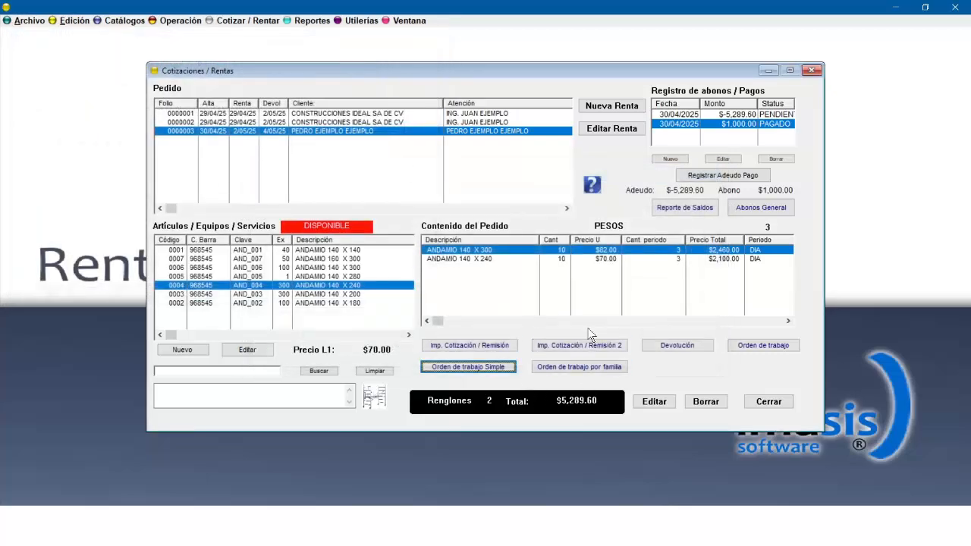
Generate the return (Devolución) printout for the selected rental, then close the preview and the rentals window.
{"action": "left_click", "coordinate": [679, 345]}
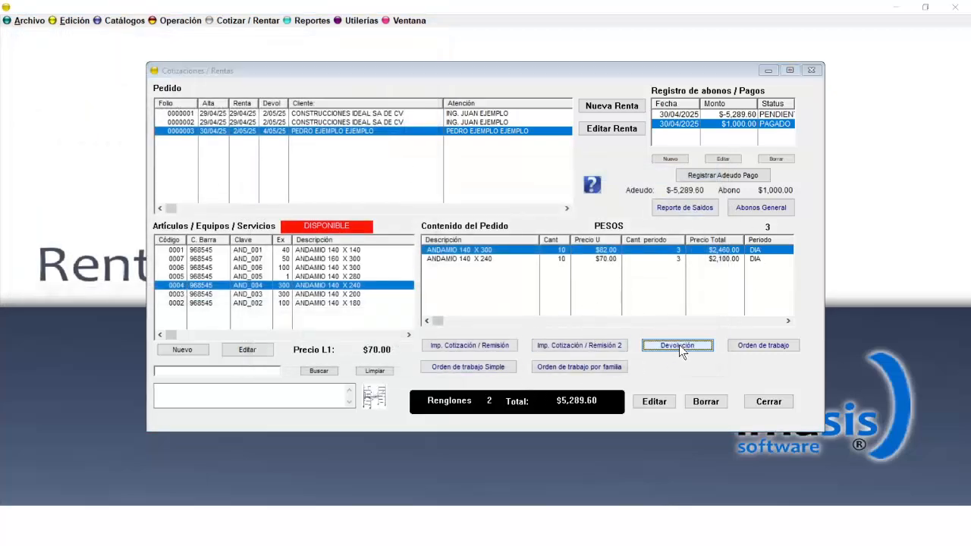
{"action": "left_click", "coordinate": [649, 345]}
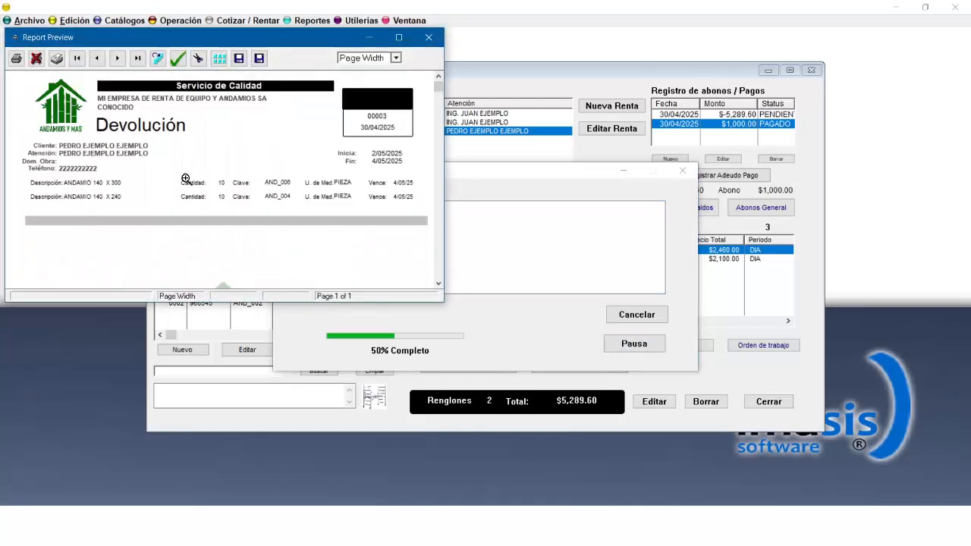
{"action": "left_click", "coordinate": [435, 278]}
{"action": "left_click", "coordinate": [437, 270]}
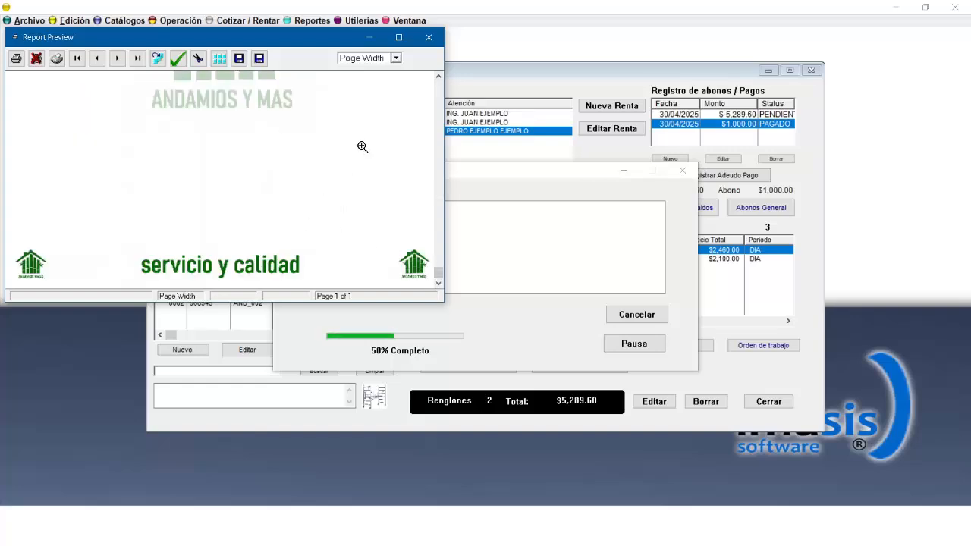
{"action": "left_click", "coordinate": [429, 38]}
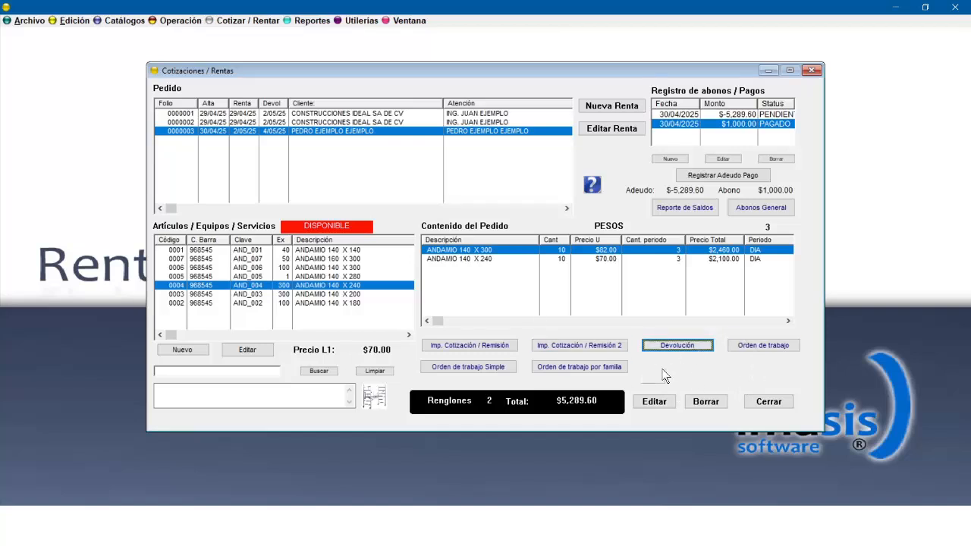
{"action": "left_click", "coordinate": [769, 402]}
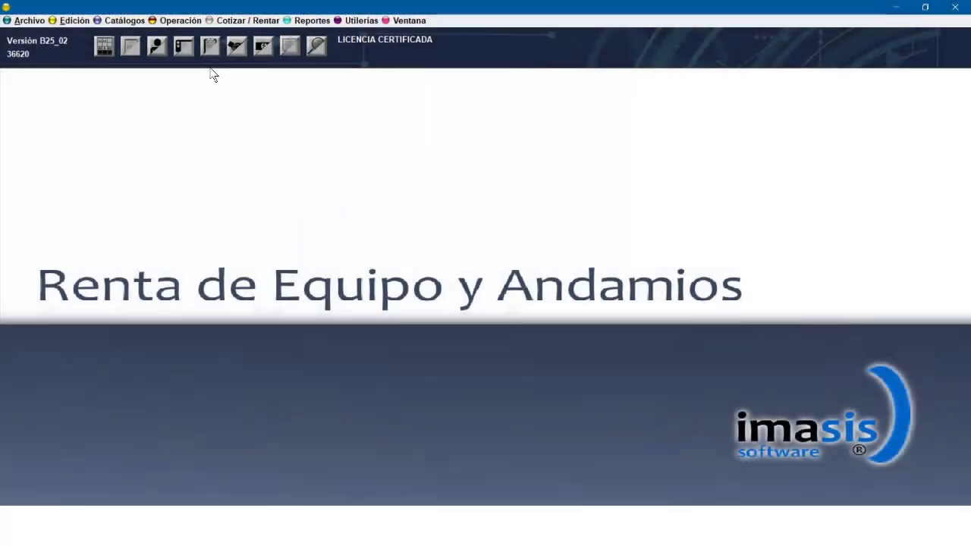
Open the tools catalogue and review the tool records, including the rotary hammer's details, then close it.
{"action": "left_click", "coordinate": [186, 22]}
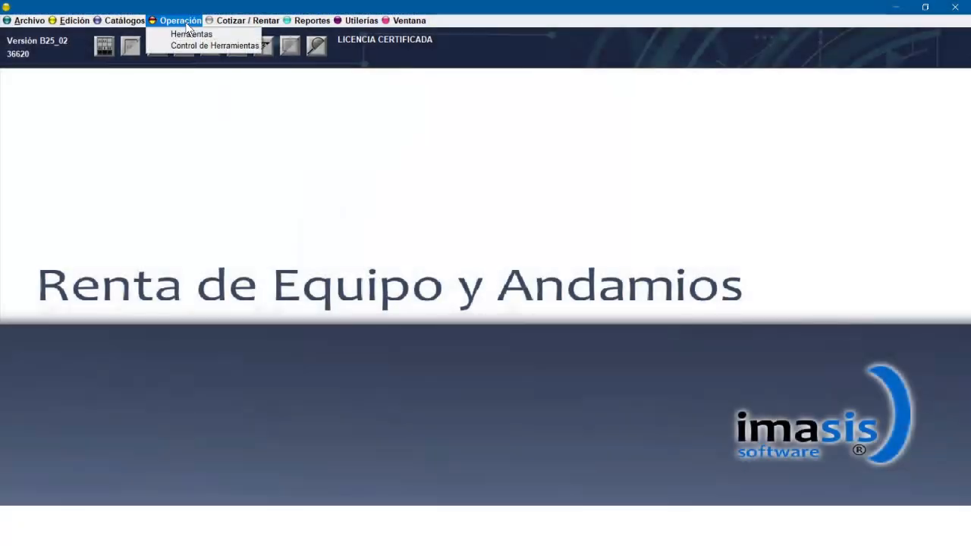
{"action": "left_click", "coordinate": [189, 34]}
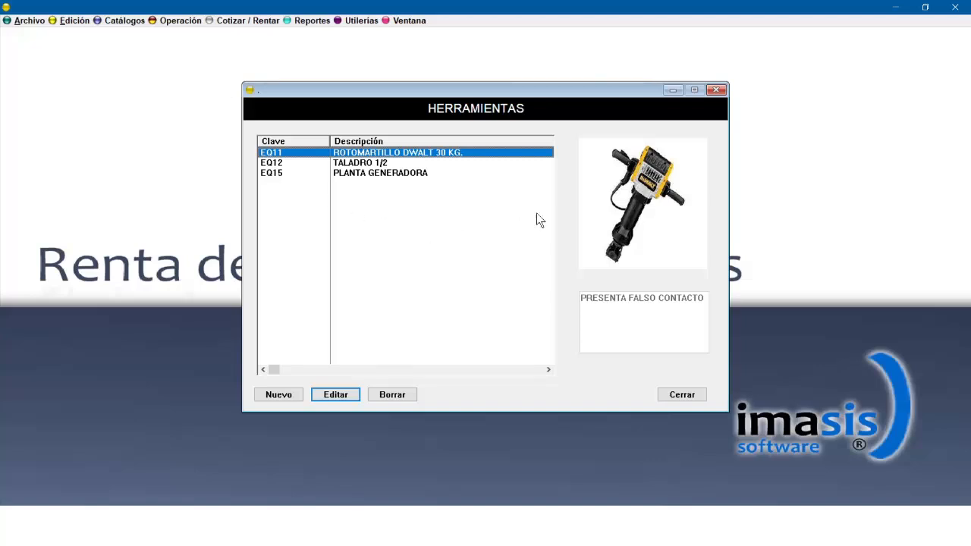
{"action": "double_click", "coordinate": [470, 155]}
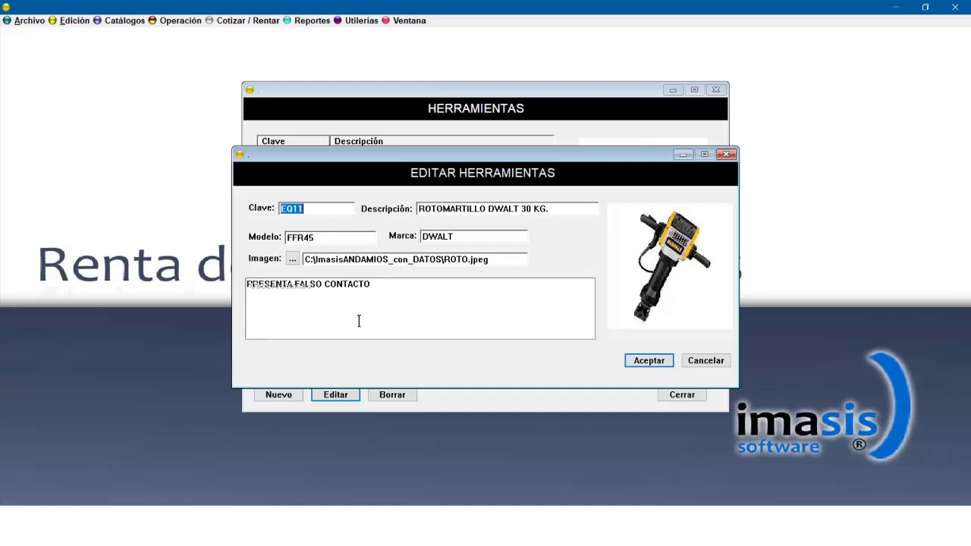
{"action": "left_click", "coordinate": [656, 361]}
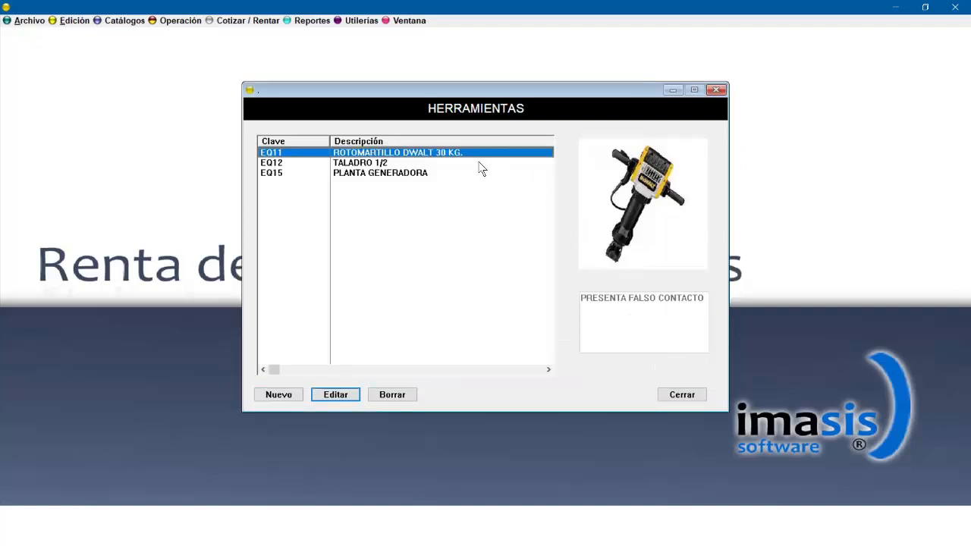
{"action": "left_click", "coordinate": [393, 164]}
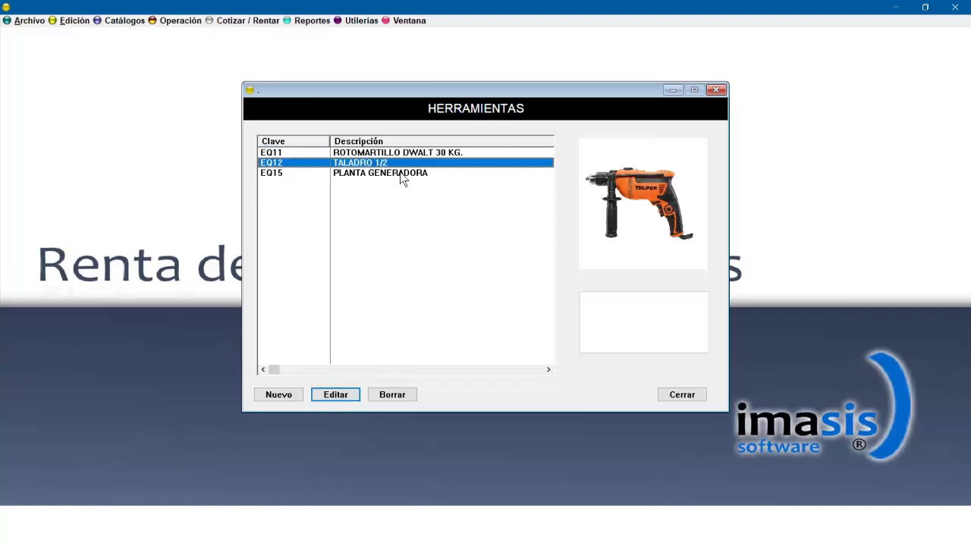
{"action": "left_click", "coordinate": [414, 154]}
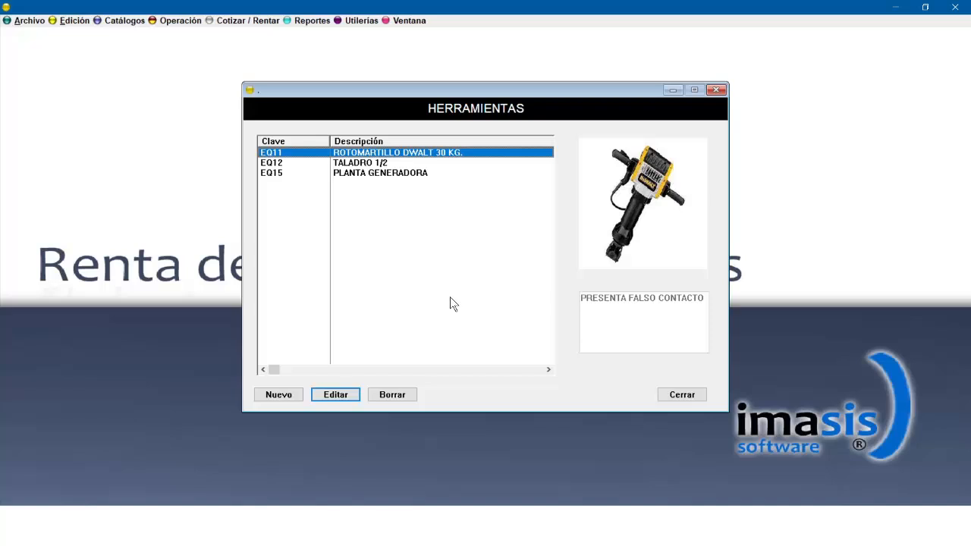
{"action": "left_click", "coordinate": [718, 92]}
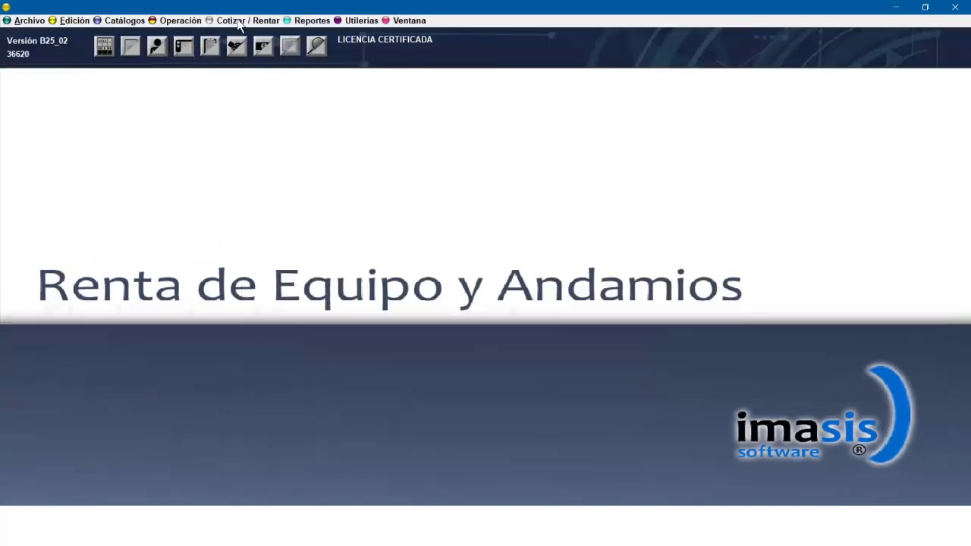
Open tool control and generate the tools report for lot D_22, then close the preview.
{"action": "left_click", "coordinate": [186, 21]}
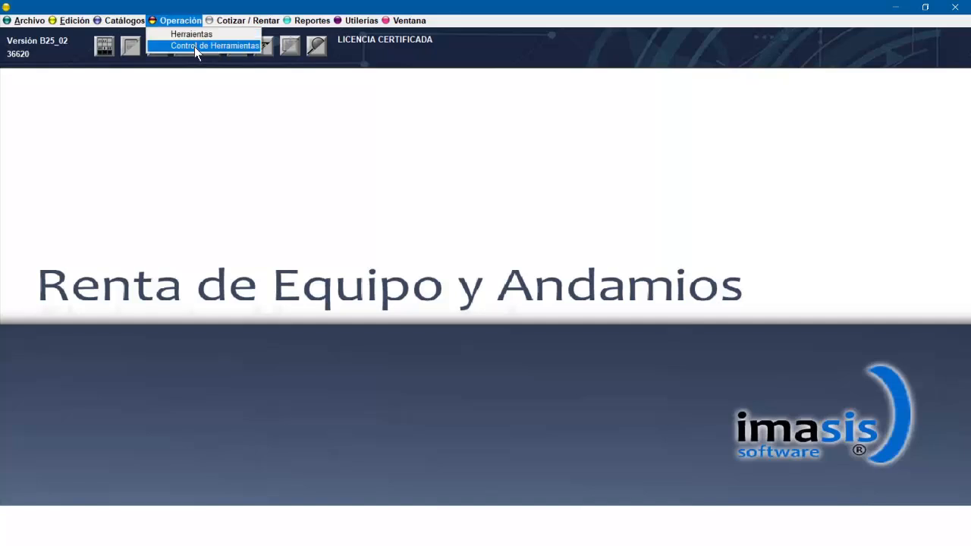
{"action": "left_click", "coordinate": [194, 46]}
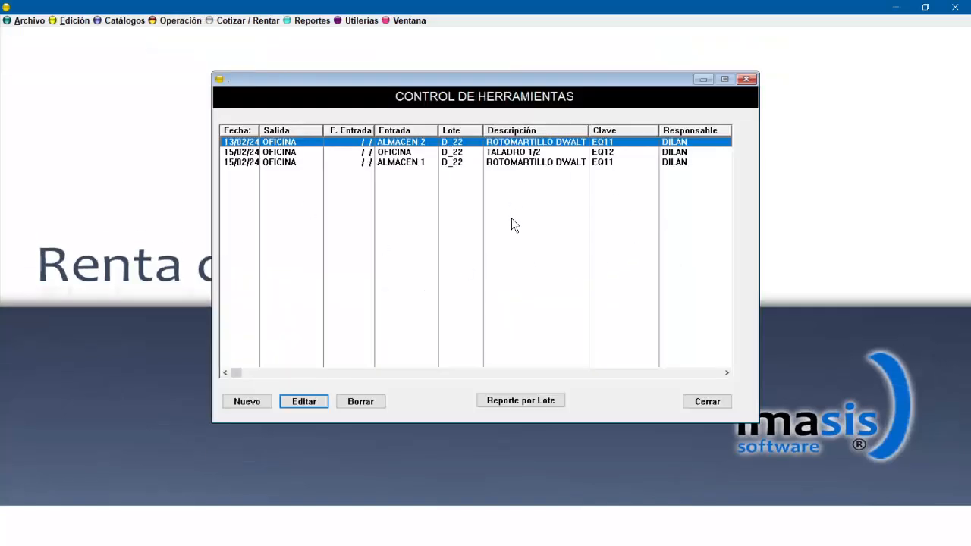
{"action": "double_click", "coordinate": [468, 144]}
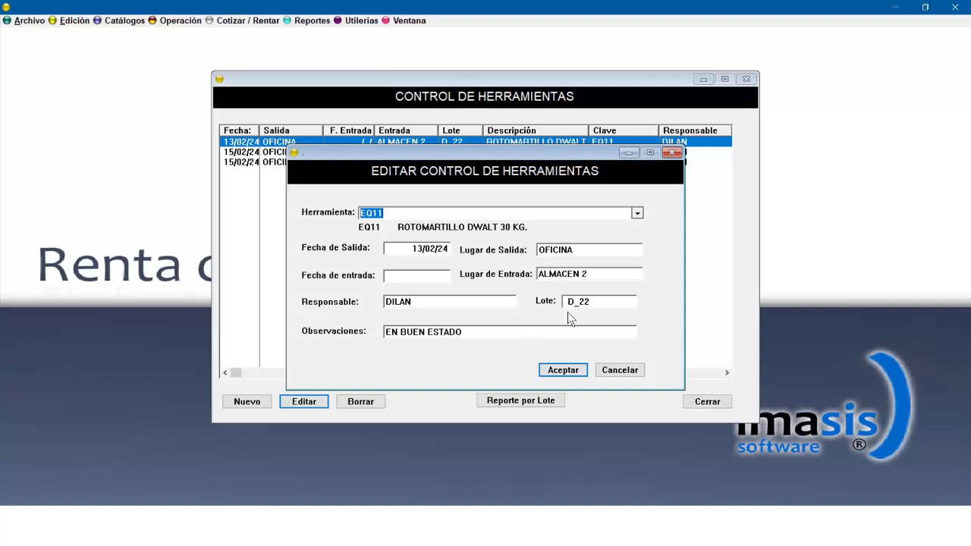
{"action": "left_click", "coordinate": [565, 371]}
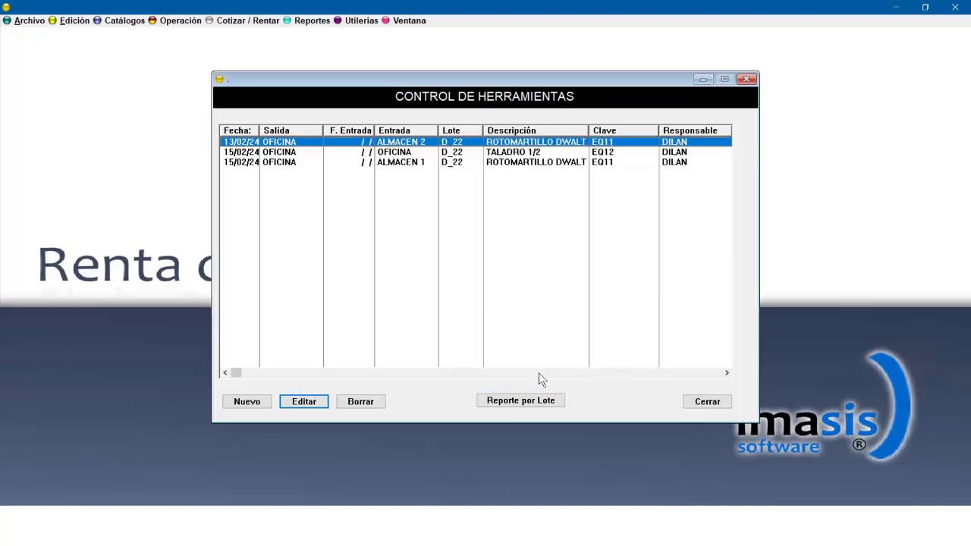
{"action": "left_click", "coordinate": [532, 401]}
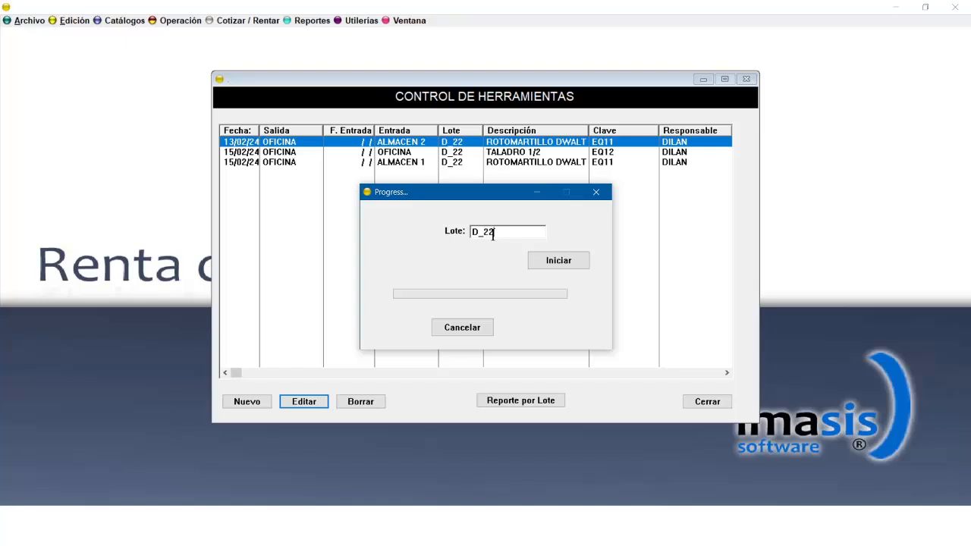
{"action": "left_click", "coordinate": [554, 261]}
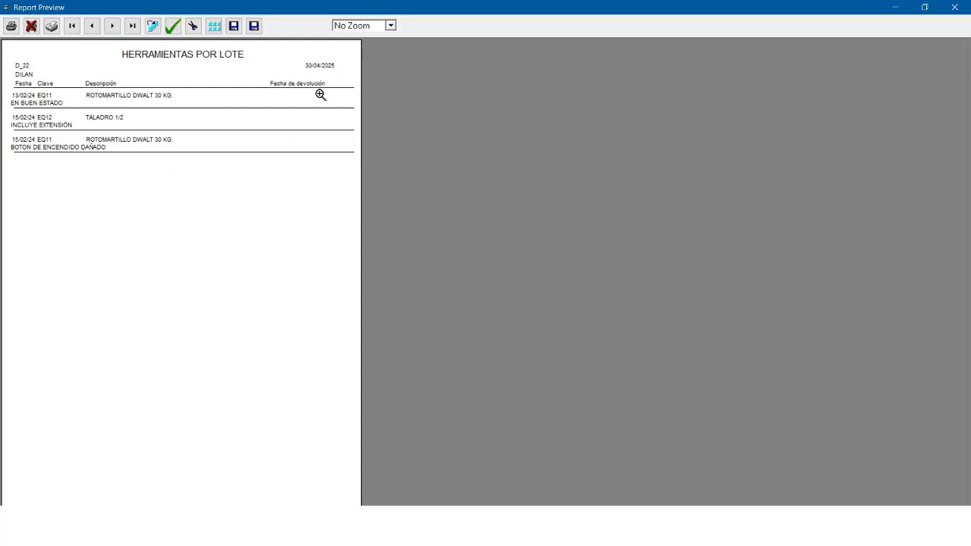
{"action": "left_click", "coordinate": [951, 3]}
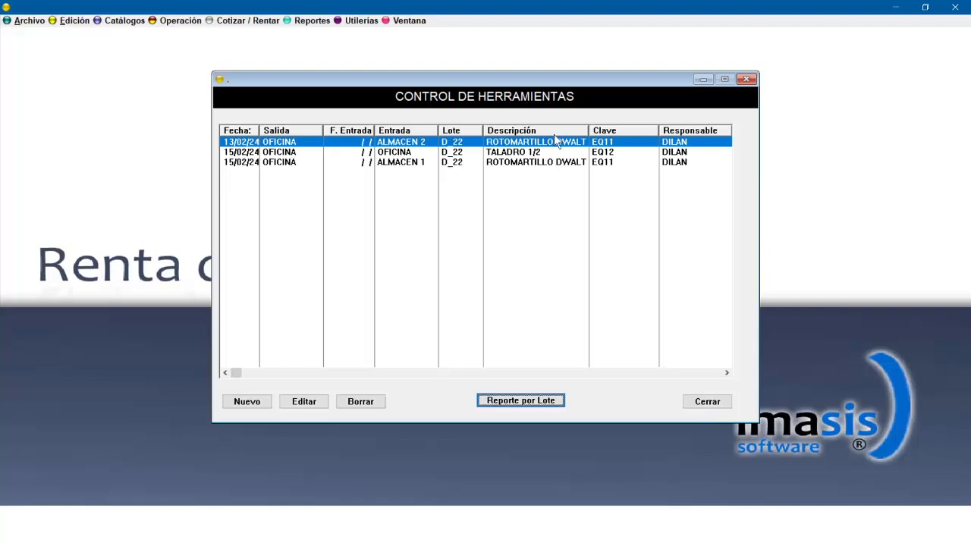
Set the entry date of the first rotary hammer checkout to 15/02/24.
{"action": "double_click", "coordinate": [514, 142]}
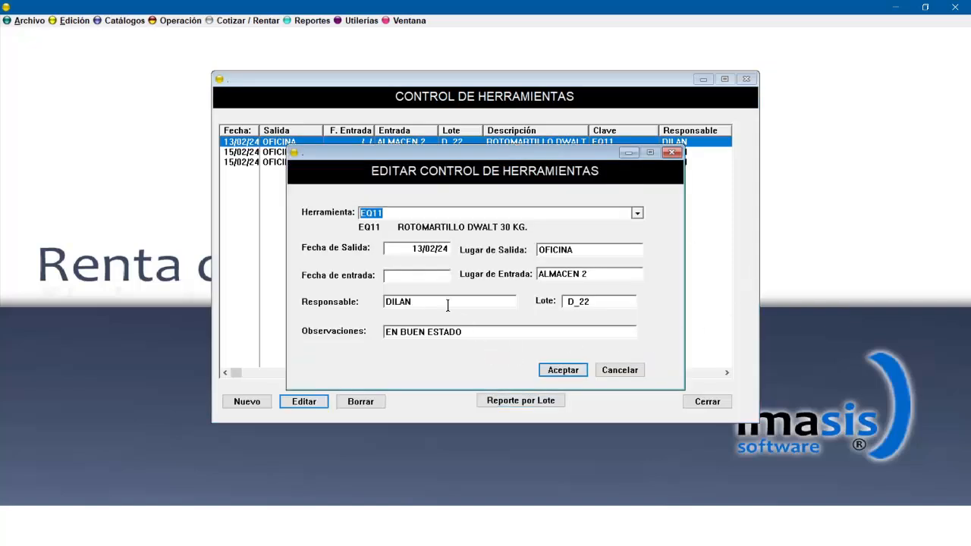
{"action": "left_click", "coordinate": [405, 247]}
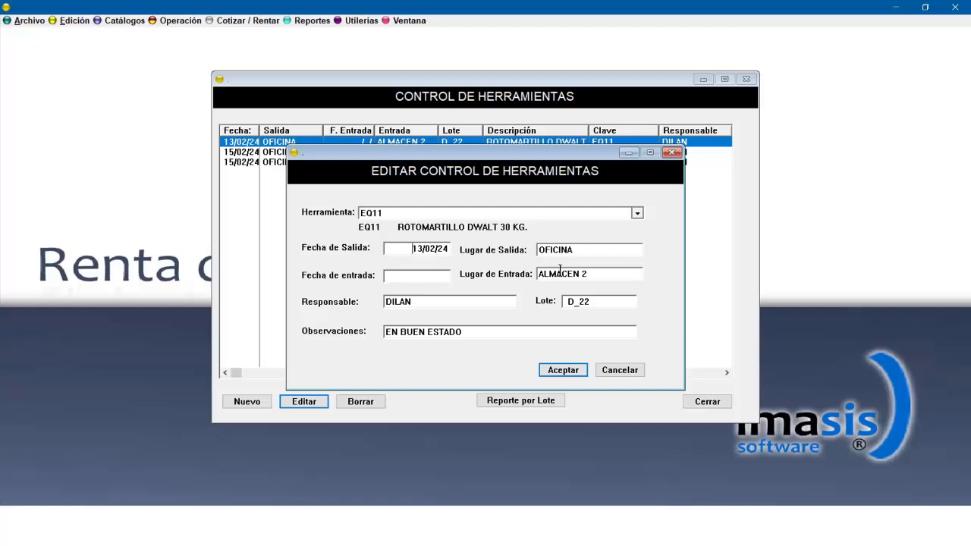
{"action": "left_click", "coordinate": [421, 279]}
{"action": "type", "text": "150224"}
{"action": "left_click", "coordinate": [428, 252]}
{"action": "left_click_drag", "start_coordinate": [414, 272], "coordinate": [536, 274]}
{"action": "left_click", "coordinate": [568, 373]}
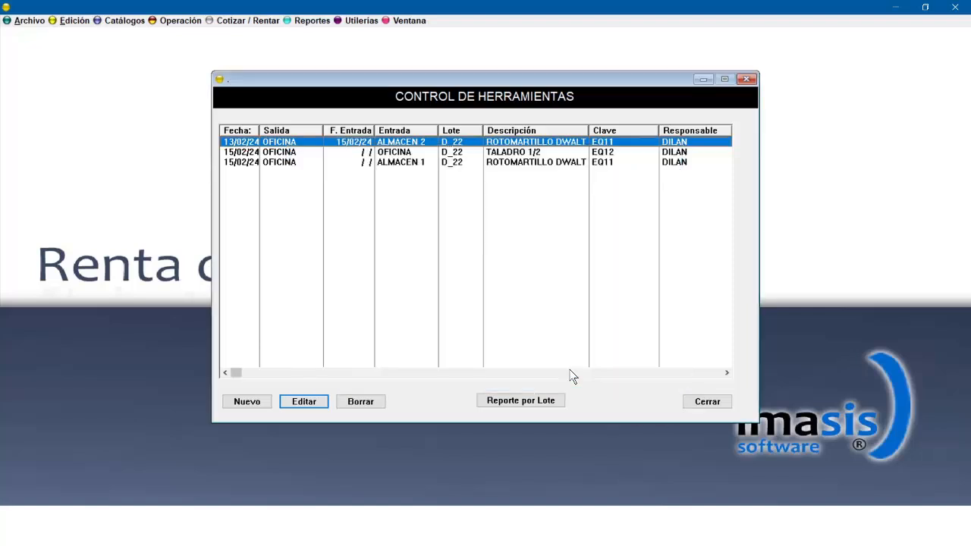
Set the entry date of the drill (TALADRO 1/2) checkout to 15/02/24.
{"action": "double_click", "coordinate": [394, 154]}
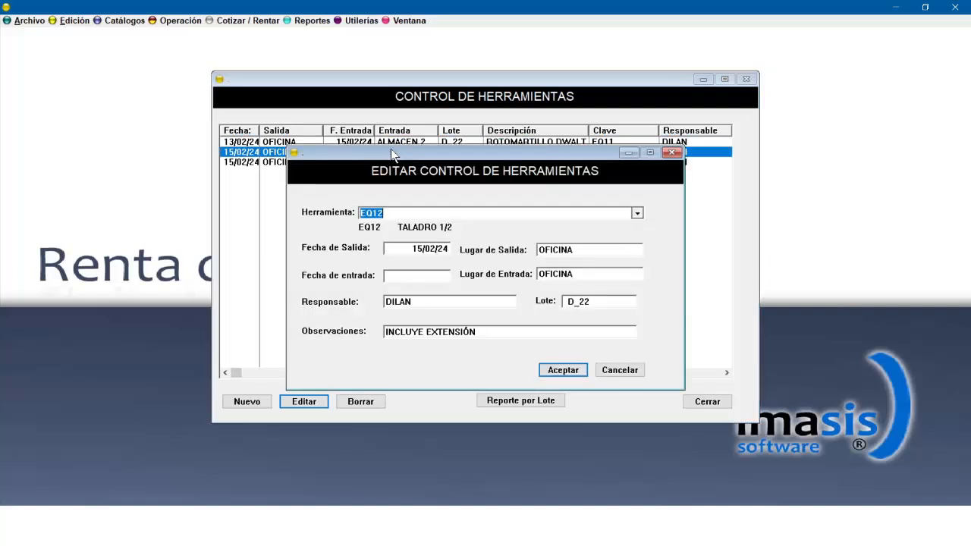
{"action": "left_click", "coordinate": [420, 277]}
{"action": "type", "text": "150224"}
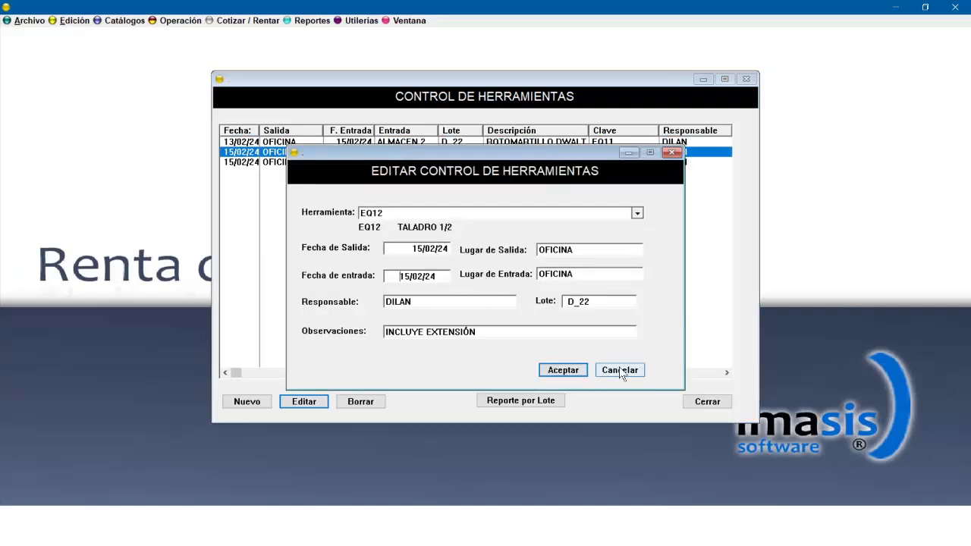
{"action": "left_click", "coordinate": [563, 371]}
Set the entry date of the second rotary hammer checkout, returned to ALMACEN 1, to 15/02/24.
{"action": "left_click", "coordinate": [355, 164]}
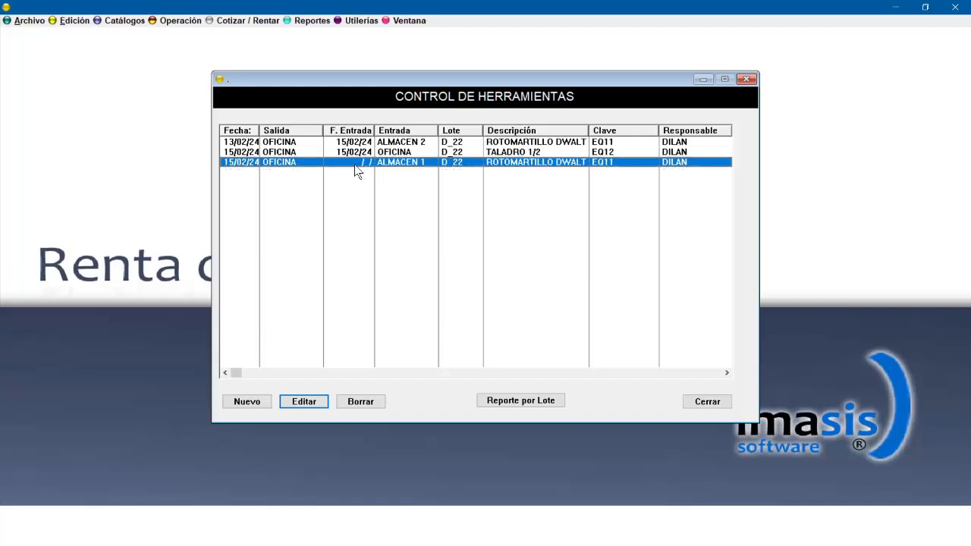
{"action": "double_click", "coordinate": [365, 163]}
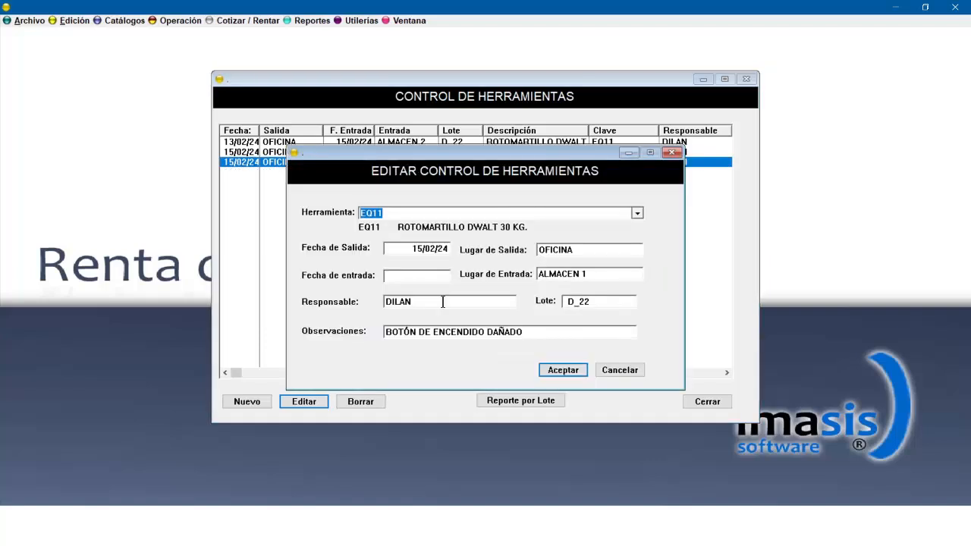
{"action": "left_click", "coordinate": [443, 278]}
{"action": "type", "text": "150224"}
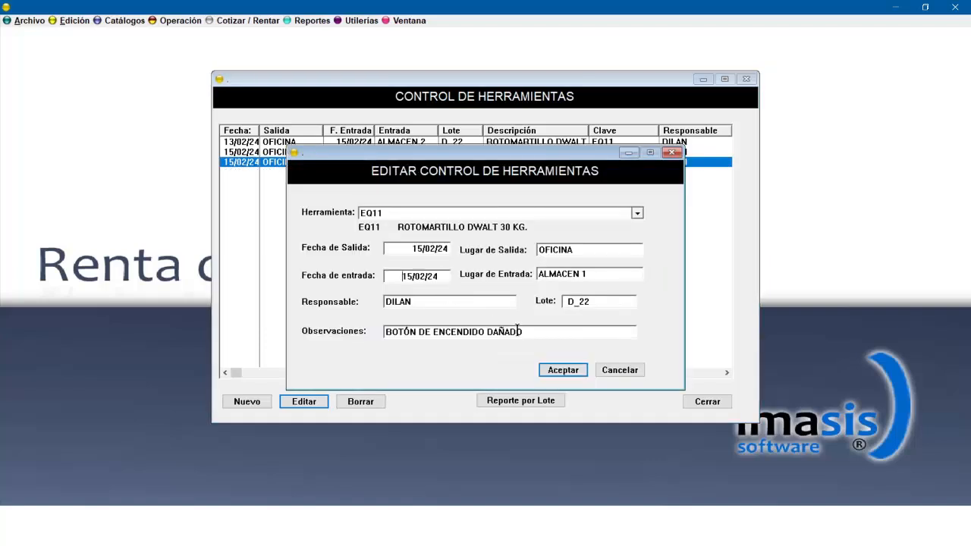
{"action": "left_click", "coordinate": [563, 370]}
Regenerate the tools report for lot D_22, then close the preview and the tool control window.
{"action": "left_click", "coordinate": [543, 402]}
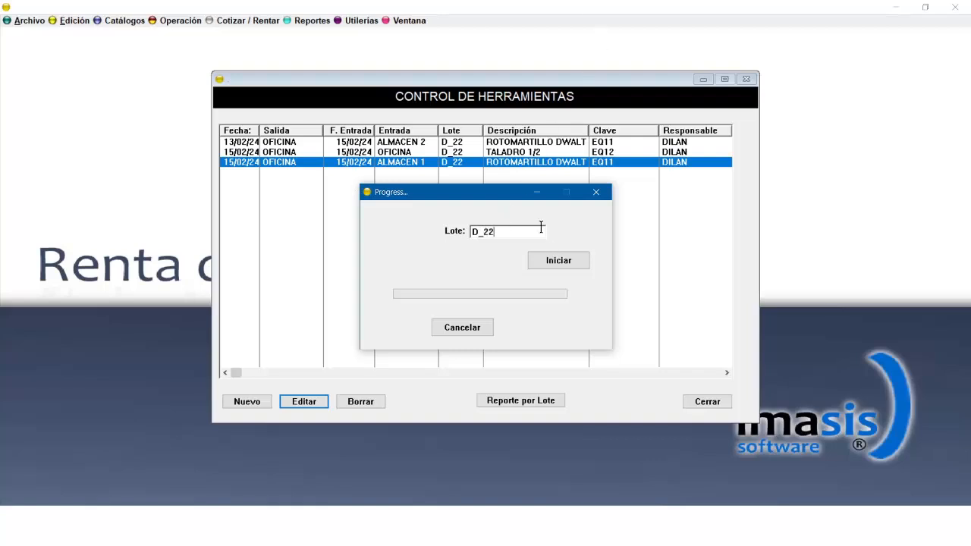
{"action": "left_click", "coordinate": [552, 265]}
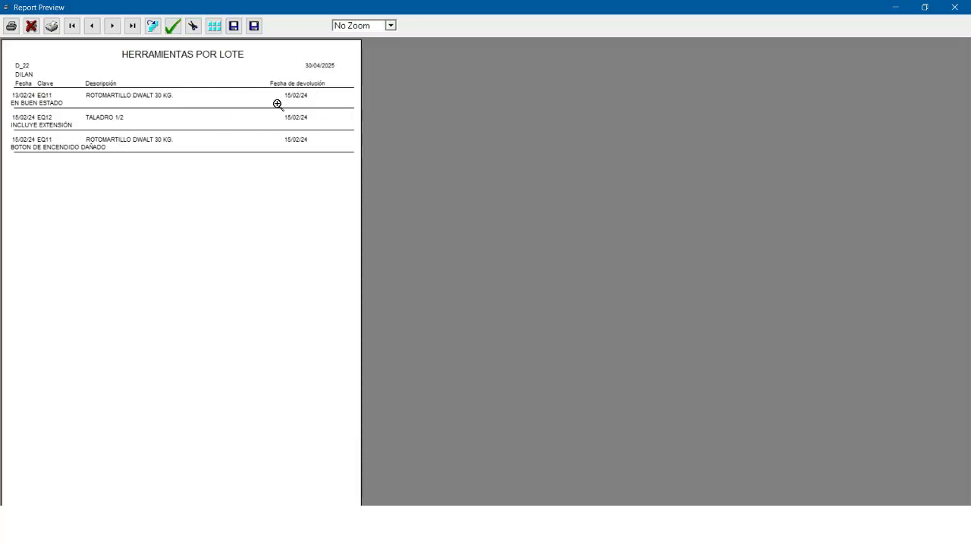
{"action": "left_click", "coordinate": [955, 8]}
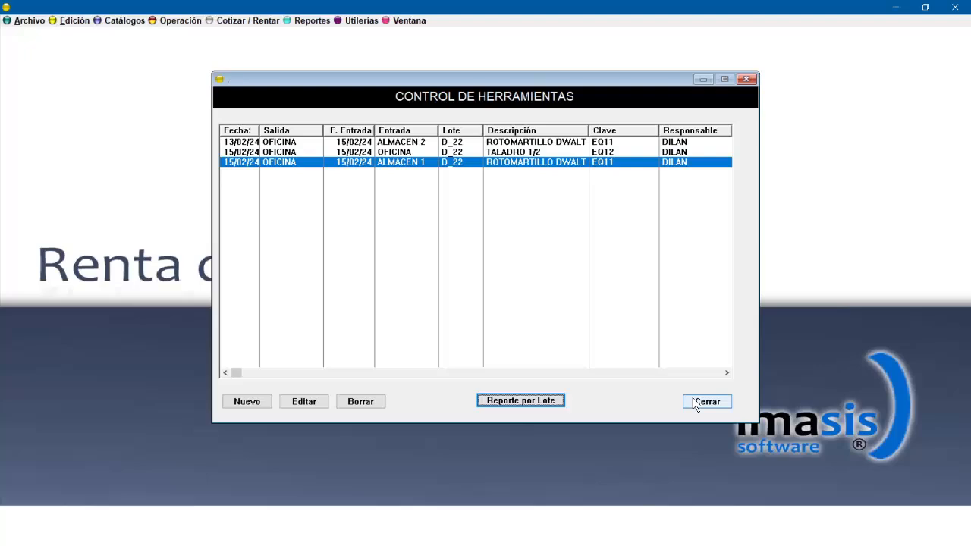
{"action": "left_click", "coordinate": [696, 404]}
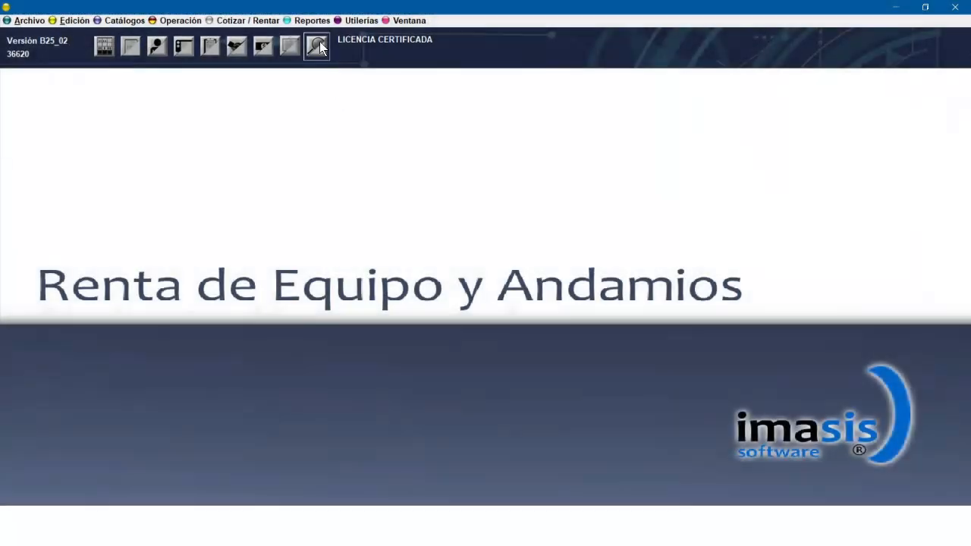
Open the list of available reports.
{"action": "left_click", "coordinate": [314, 23]}
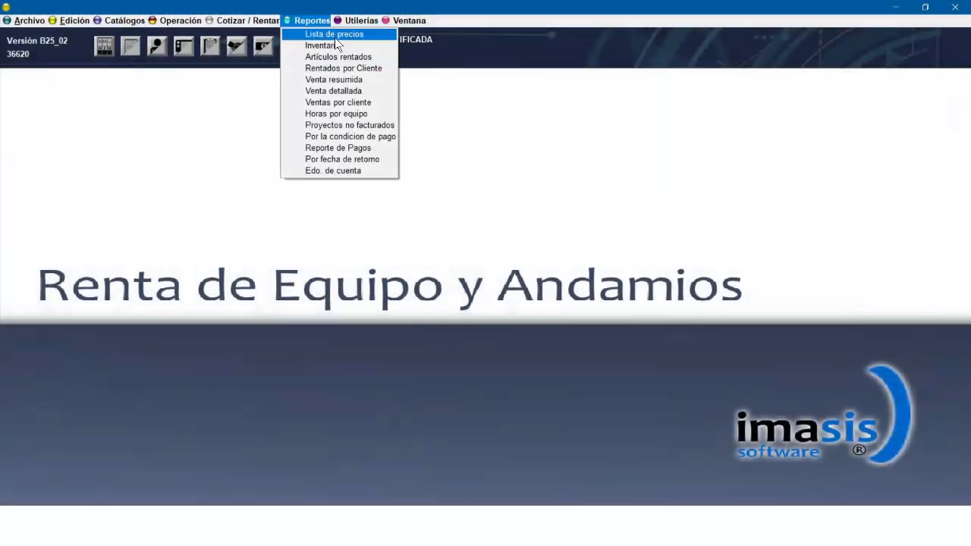
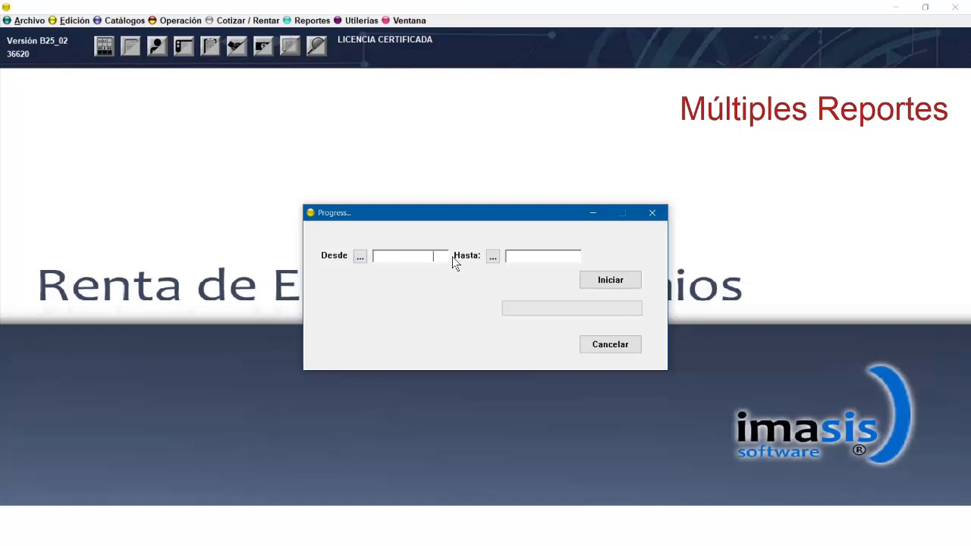
Generate the detailed sales-by-period report from 1/02/10 to 30/04/25, zoom into the preview, and close it.
{"action": "type", "text": "0102010"}
{"action": "left_click", "coordinate": [543, 257]}
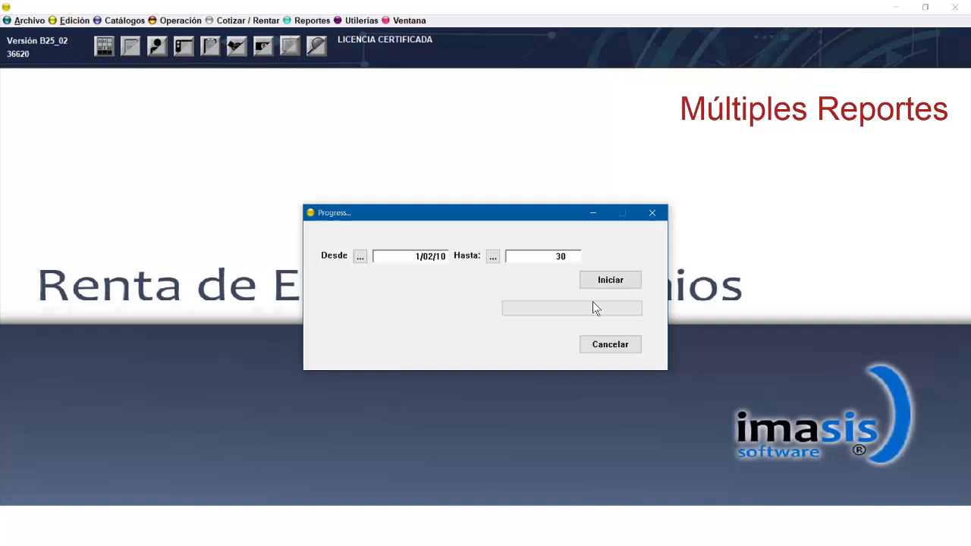
{"action": "left_click", "coordinate": [606, 280]}
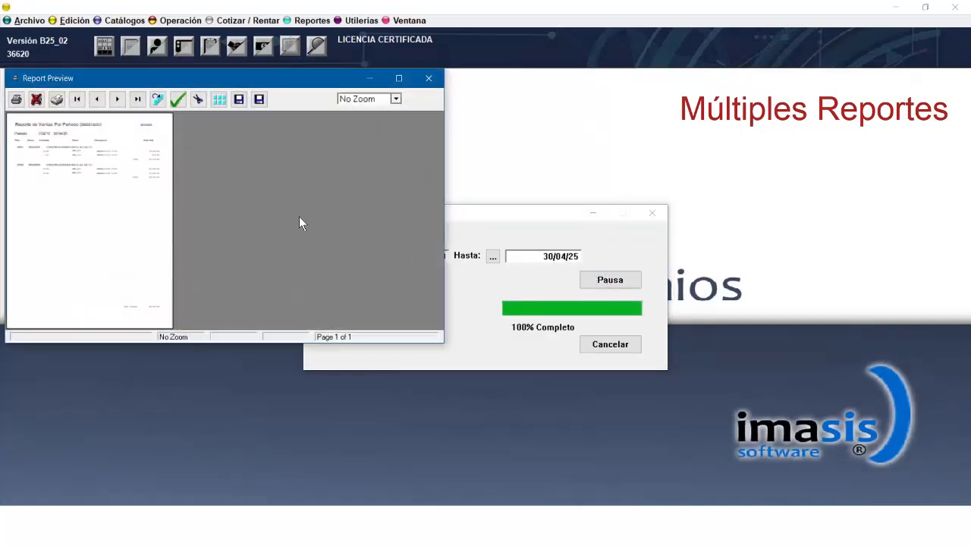
{"action": "left_click", "coordinate": [161, 206]}
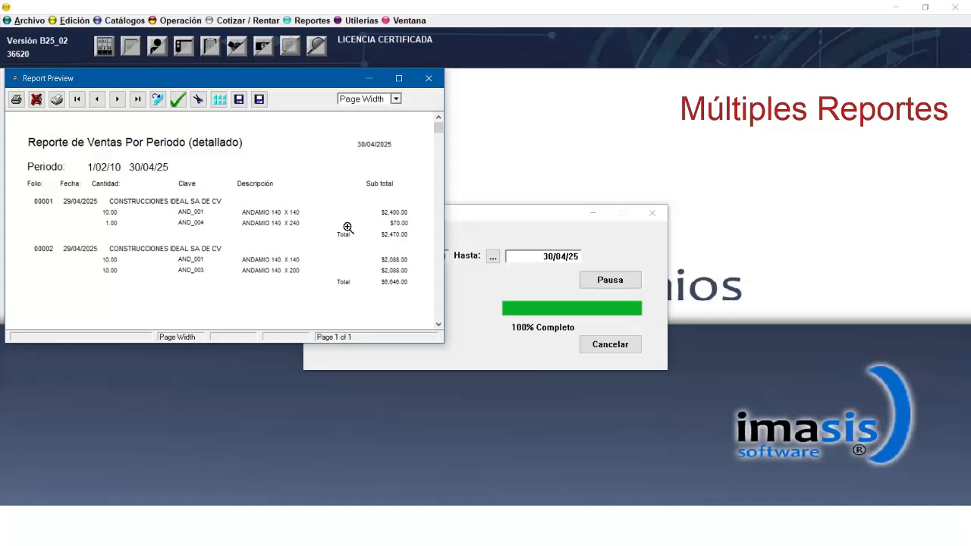
{"action": "left_click", "coordinate": [428, 78]}
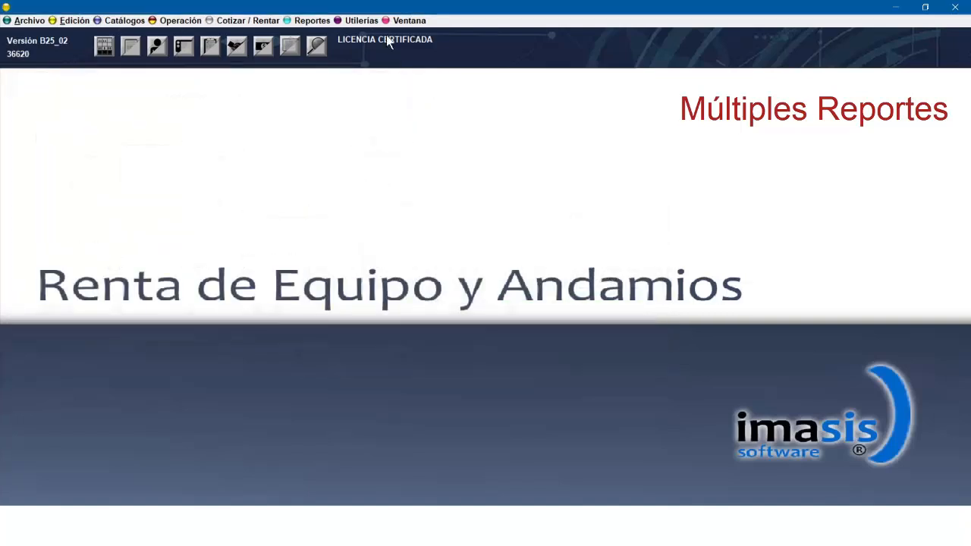
Generate the sales-by-client report for CONSTRUCCIONES IDEAL SA DE CV from 1/01/10 to 30/04/25, then close the preview.
{"action": "left_click", "coordinate": [313, 21]}
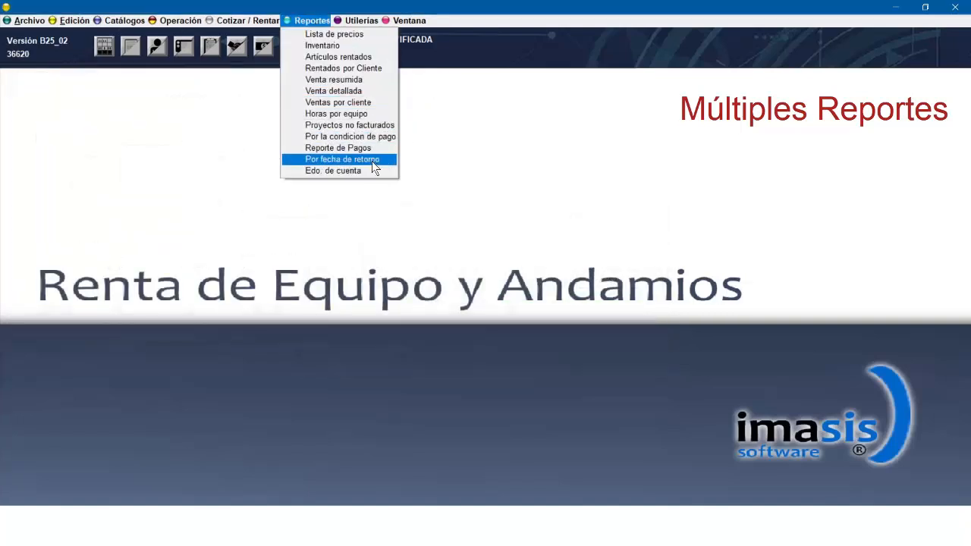
{"action": "left_click", "coordinate": [357, 103]}
{"action": "left_click", "coordinate": [578, 246]}
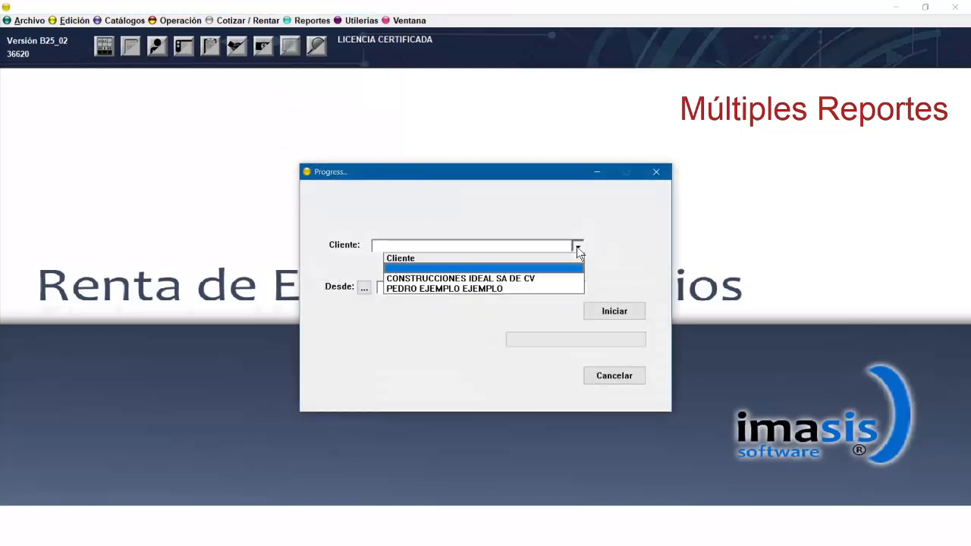
{"action": "left_click", "coordinate": [456, 280]}
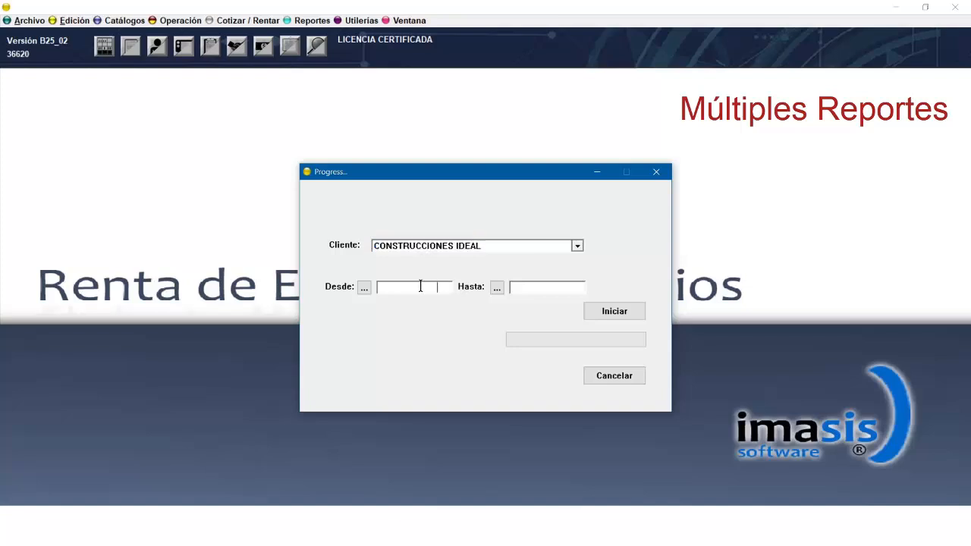
{"action": "type", "text": "01012010"}
{"action": "left_click", "coordinate": [574, 289]}
{"action": "type", "text": "30"}
{"action": "left_click", "coordinate": [598, 307]}
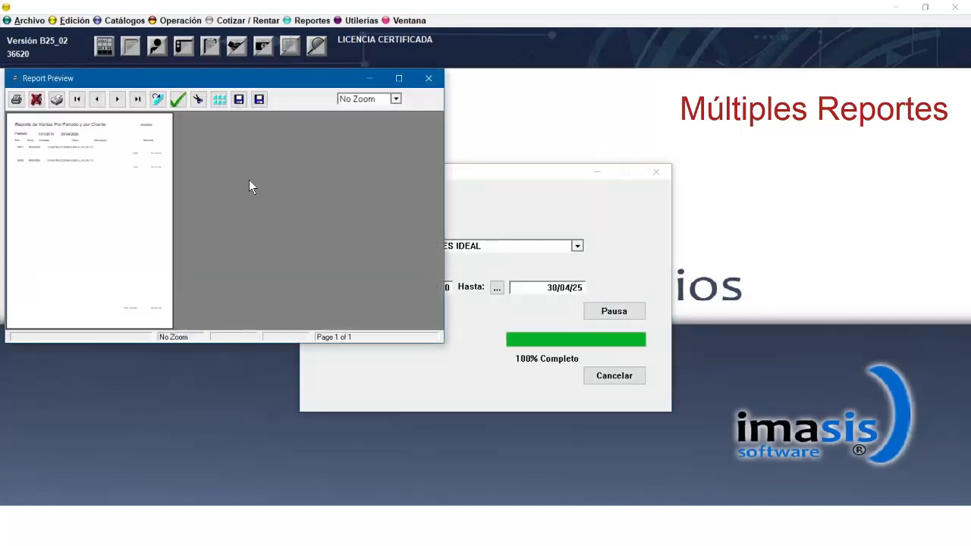
{"action": "left_click", "coordinate": [429, 78]}
Open the unbilled projects report options and close them without generating.
{"action": "left_click", "coordinate": [310, 20]}
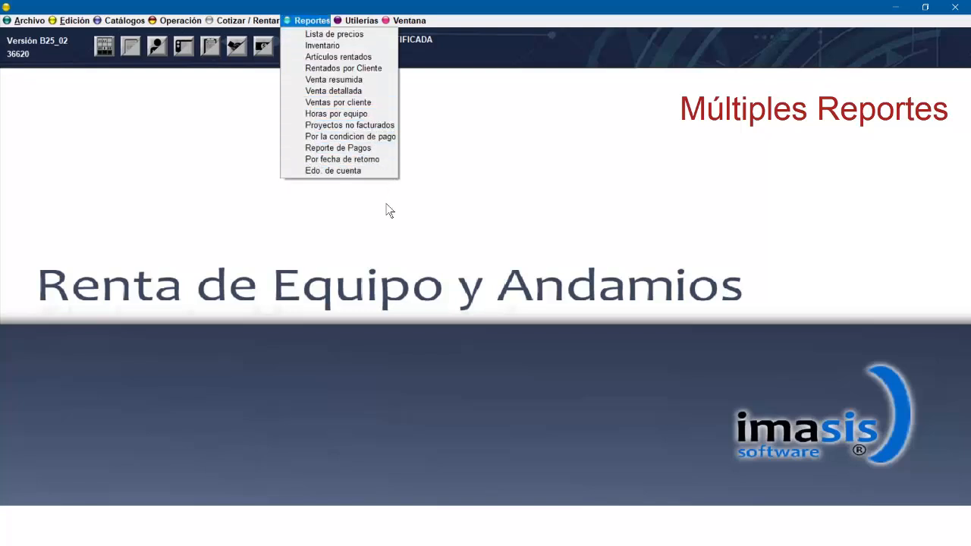
{"action": "left_click", "coordinate": [390, 125]}
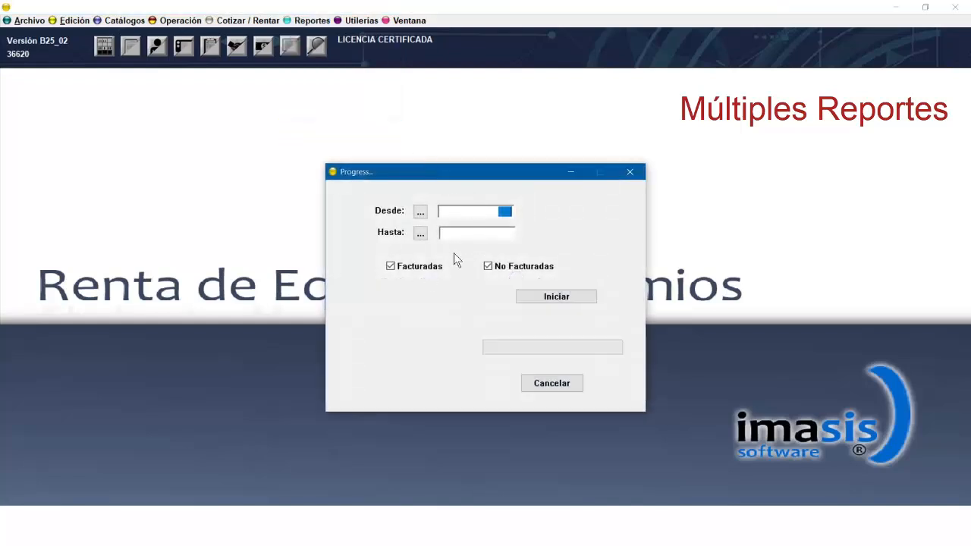
{"action": "left_click", "coordinate": [631, 173]}
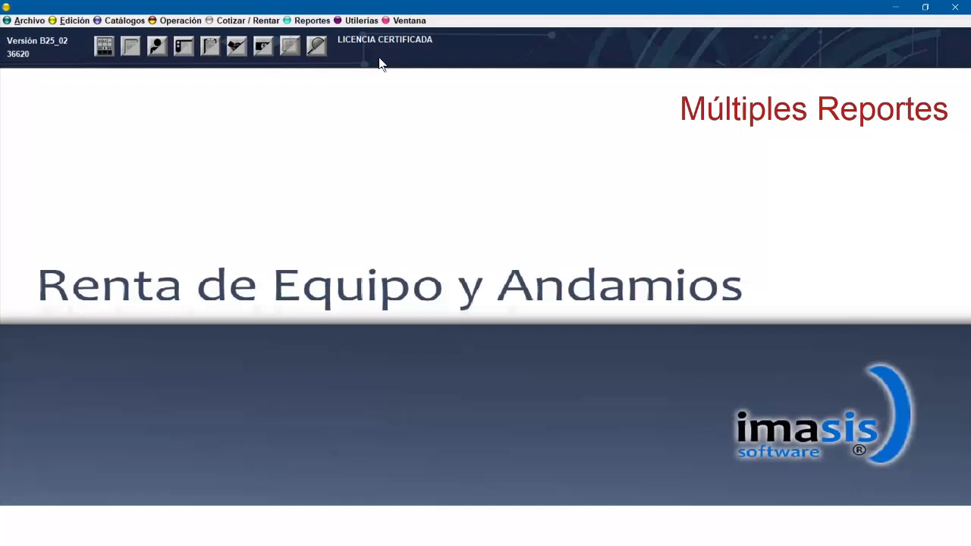
Open the report by payment condition options and cancel without generating.
{"action": "left_click", "coordinate": [299, 24]}
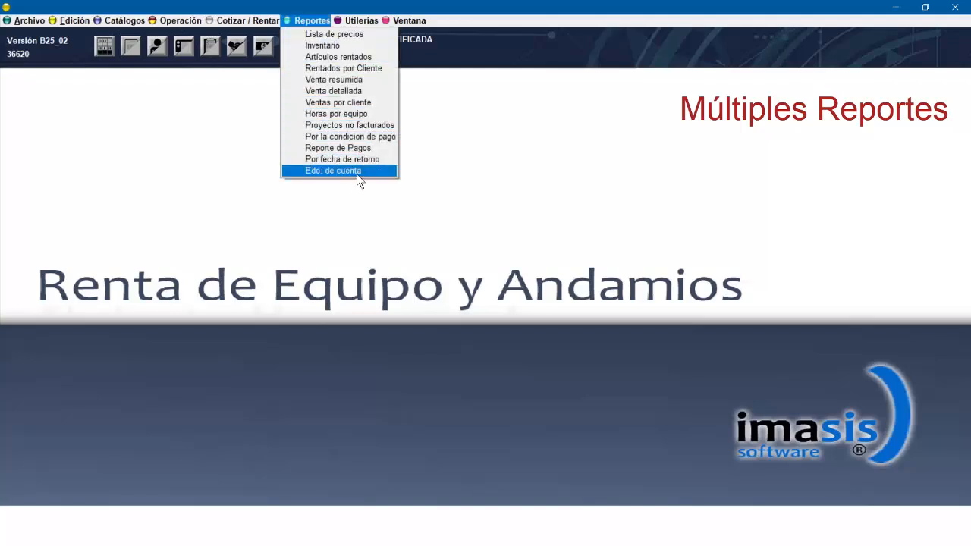
{"action": "left_click", "coordinate": [371, 137]}
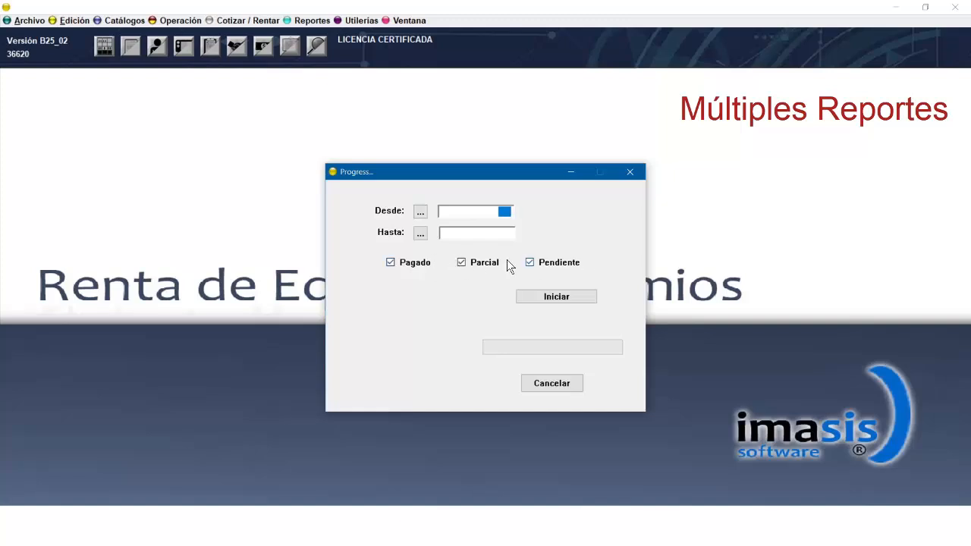
{"action": "left_click", "coordinate": [551, 383]}
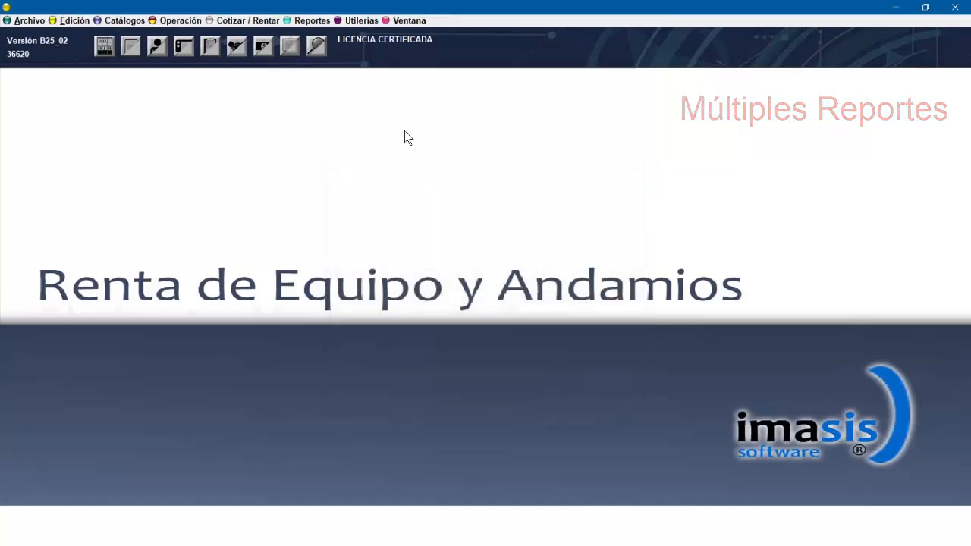
Generate the payments report starting 01/01/2010, then close the preview.
{"action": "left_click", "coordinate": [319, 22]}
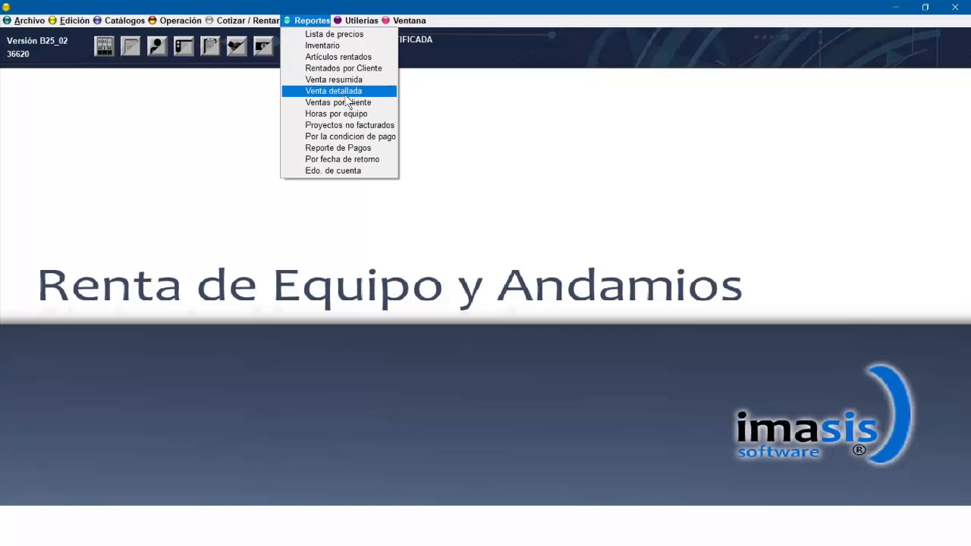
{"action": "left_click", "coordinate": [377, 150]}
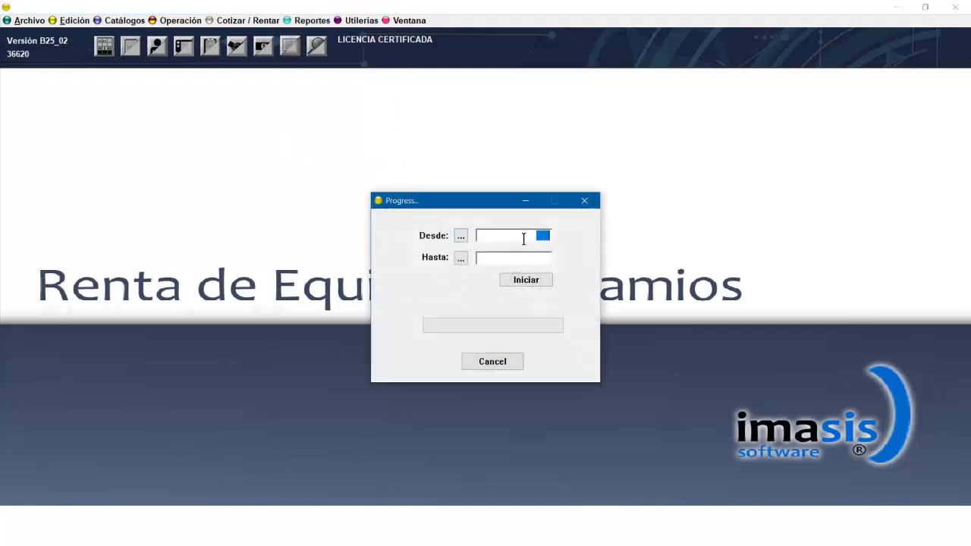
{"action": "type", "text": "01012010"}
{"action": "key", "text": "Tab"}
{"action": "left_click", "coordinate": [531, 280]}
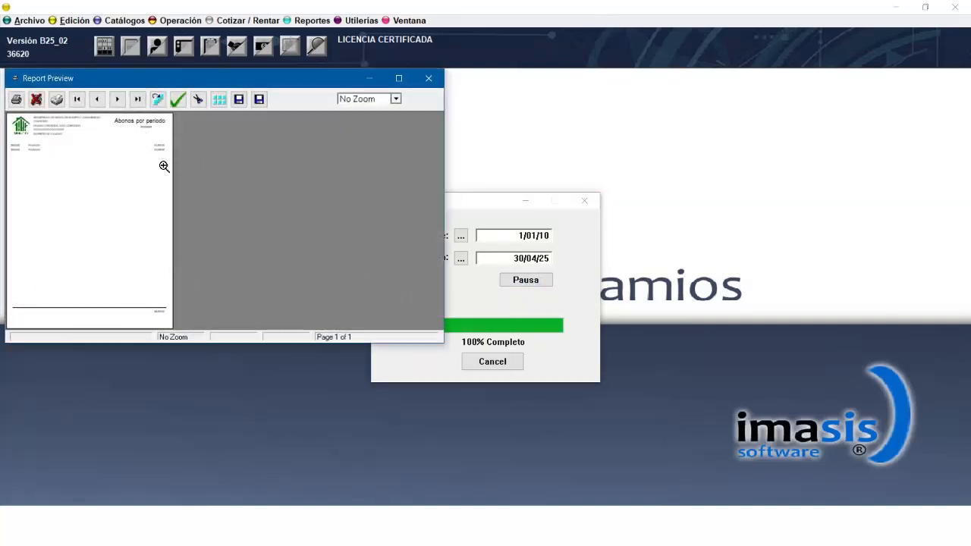
{"action": "left_click", "coordinate": [429, 79]}
Try to generate the report by return date starting 01/01/2010 and dismiss the dialog.
{"action": "left_click", "coordinate": [320, 22]}
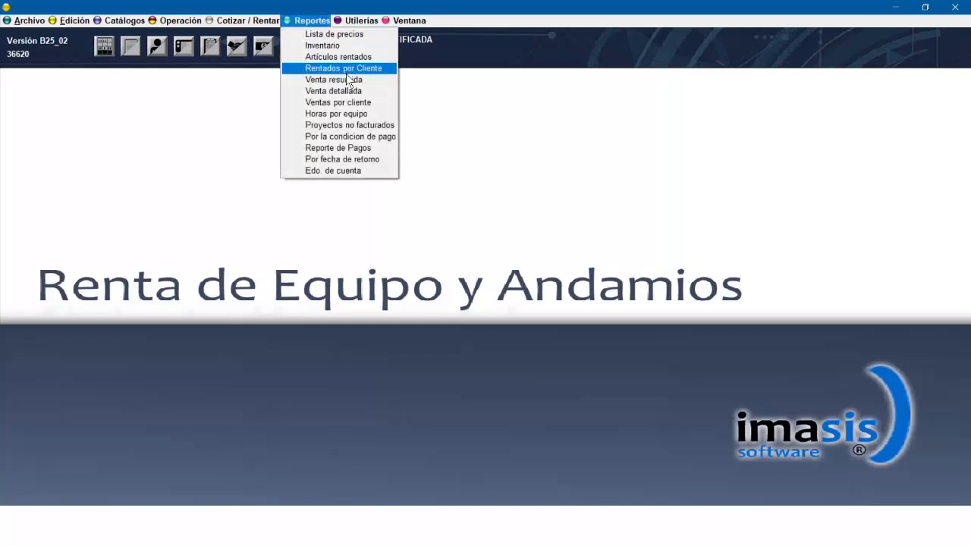
{"action": "left_click", "coordinate": [371, 159]}
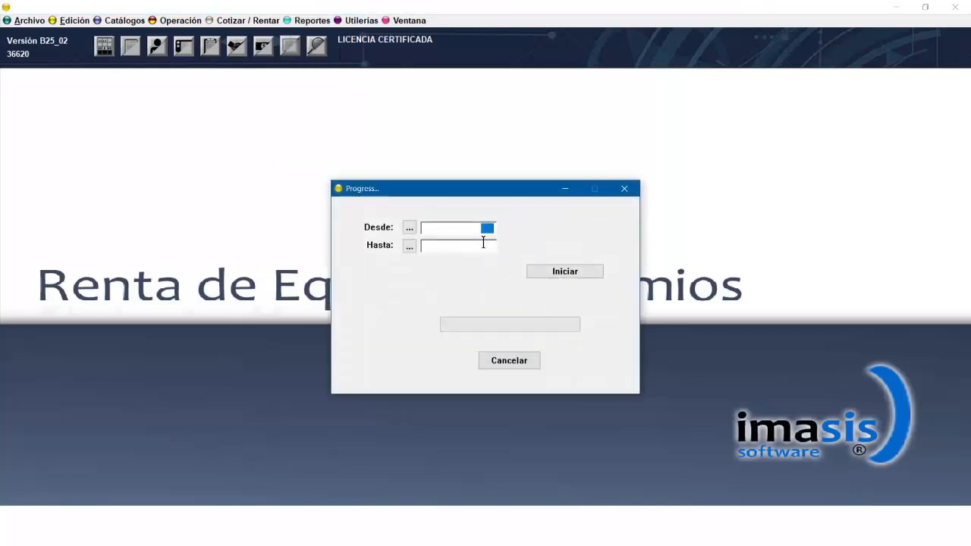
{"action": "type", "text": "01012010"}
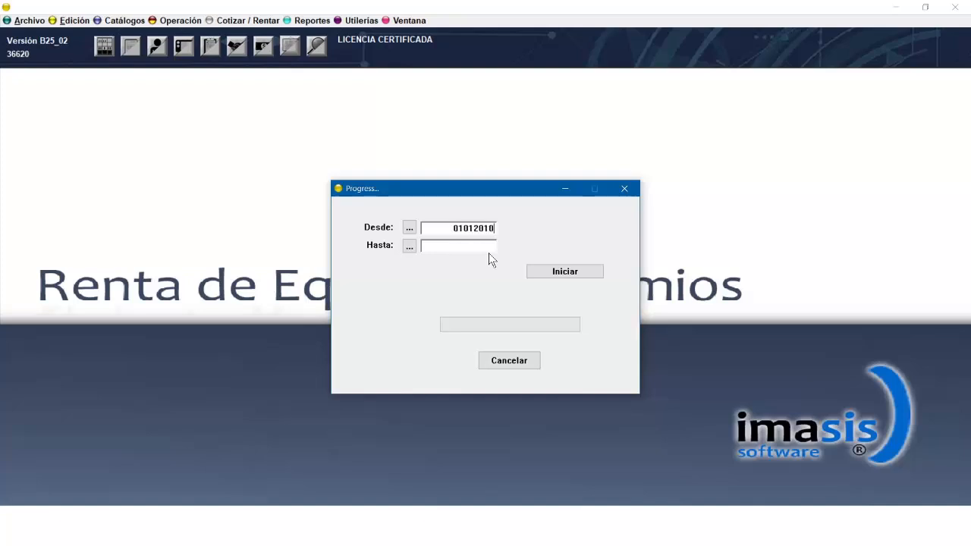
{"action": "left_click", "coordinate": [479, 244]}
{"action": "left_click", "coordinate": [532, 272]}
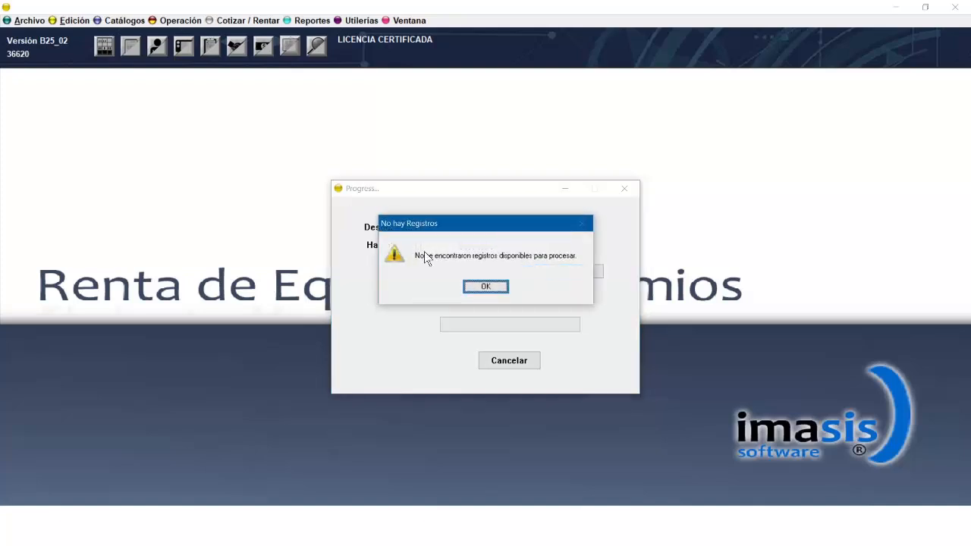
{"action": "left_click", "coordinate": [484, 287]}
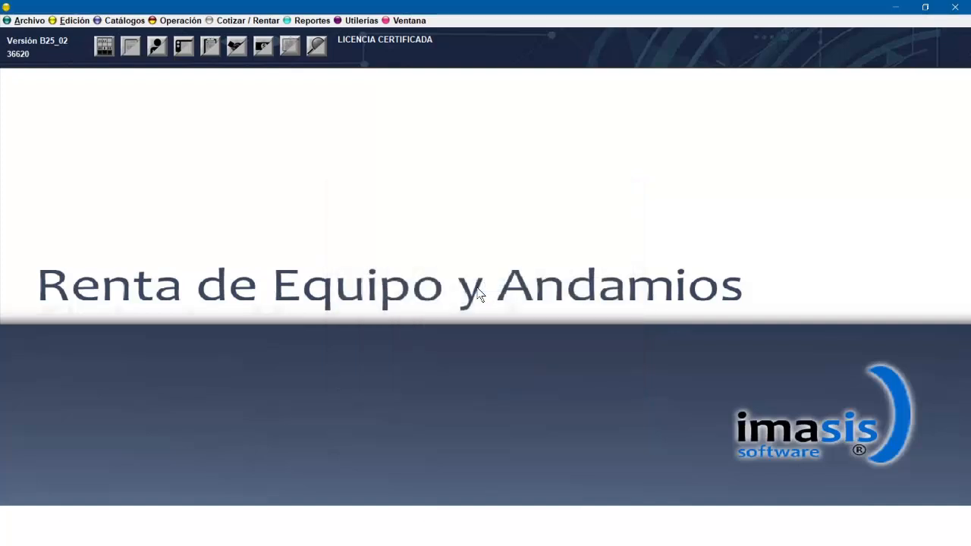
Open the account statement report options, view the client list, and cancel.
{"action": "left_click", "coordinate": [310, 20]}
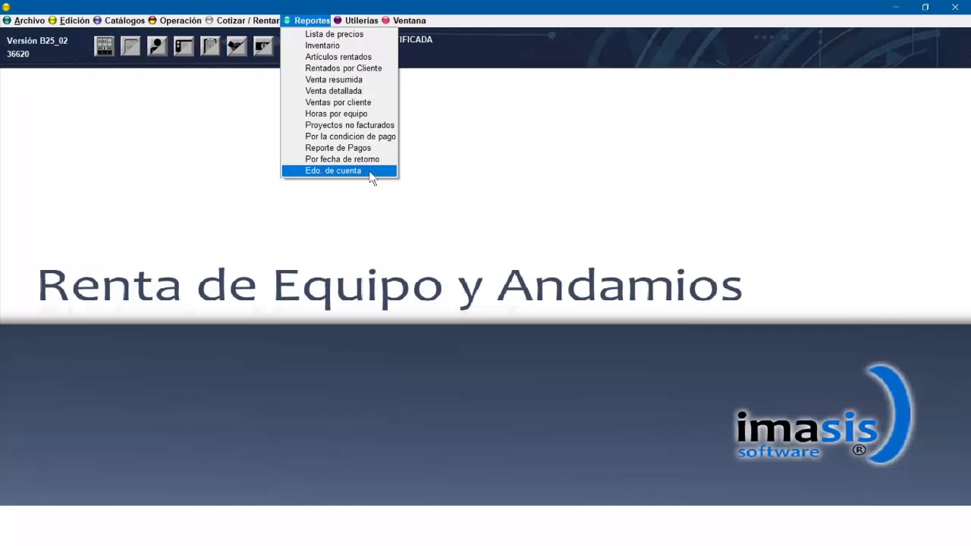
{"action": "left_click", "coordinate": [334, 171]}
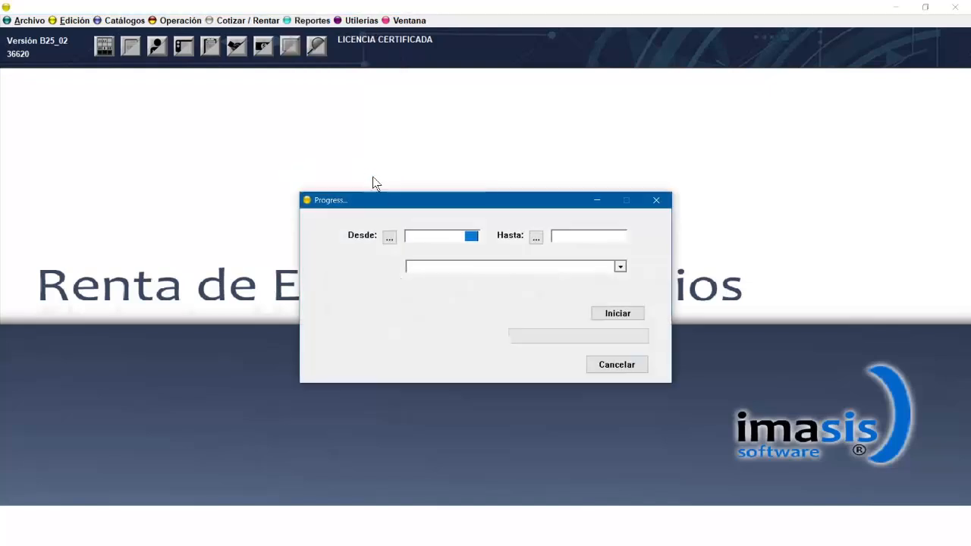
{"action": "left_click", "coordinate": [621, 267]}
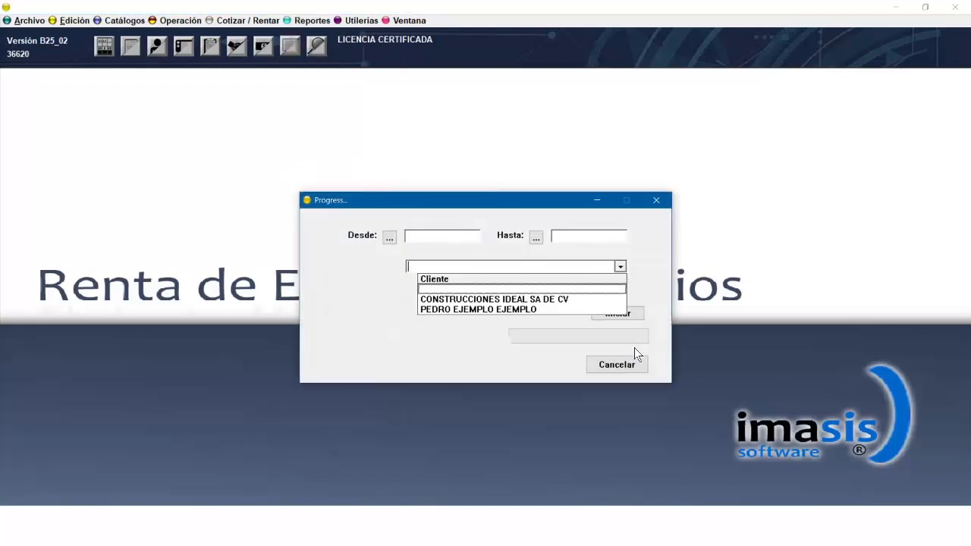
{"action": "left_click", "coordinate": [619, 365]}
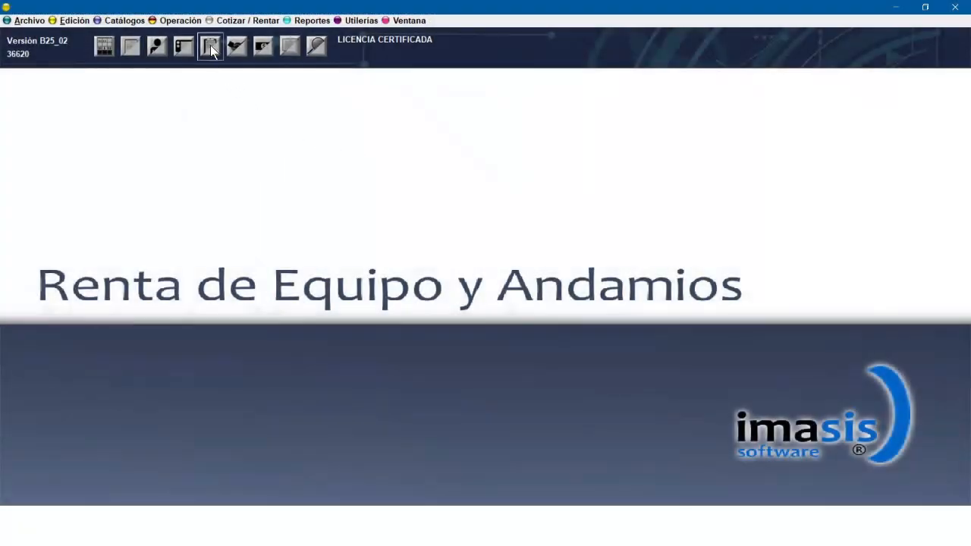
Open the contract templates window, start a new template, and close it without saving.
{"action": "left_click", "coordinate": [210, 47]}
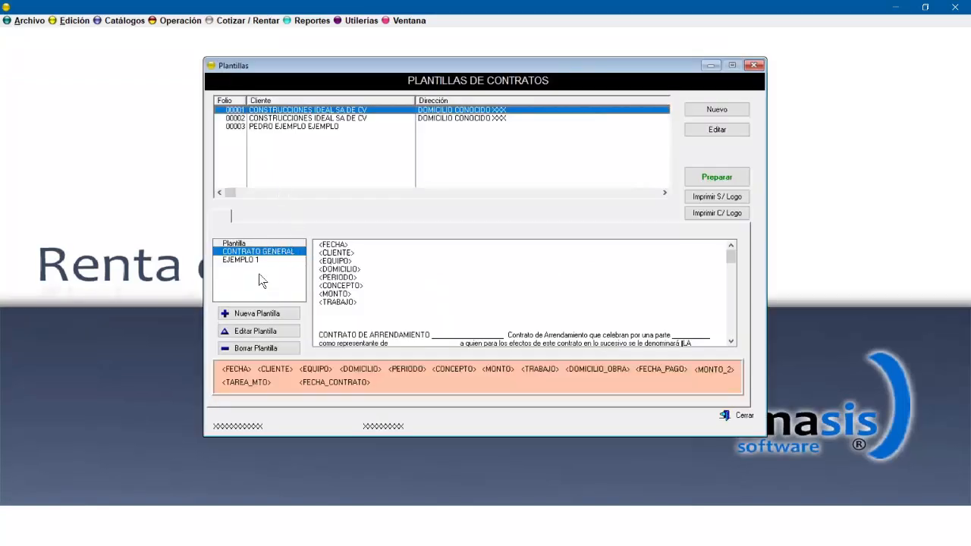
{"action": "left_click", "coordinate": [257, 314]}
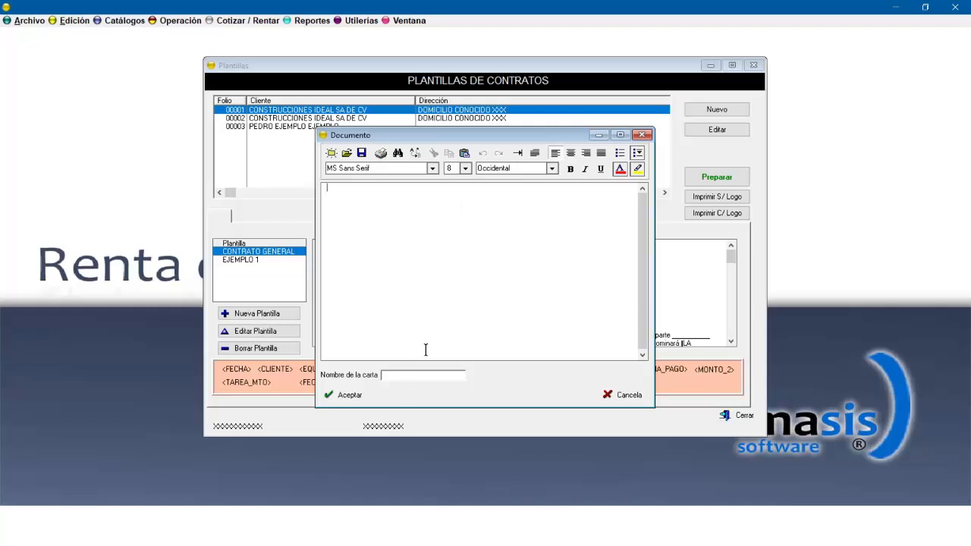
{"action": "left_click", "coordinate": [643, 135]}
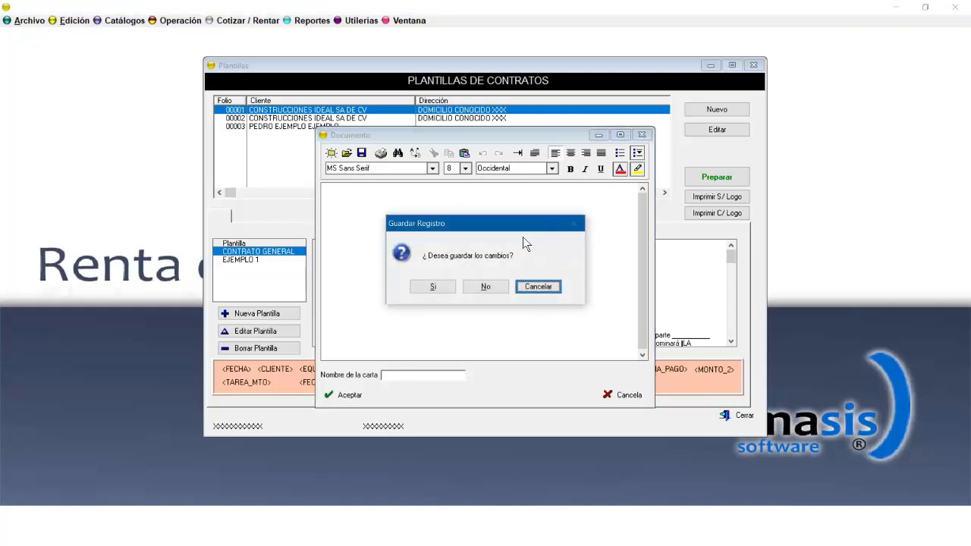
{"action": "left_click", "coordinate": [487, 286]}
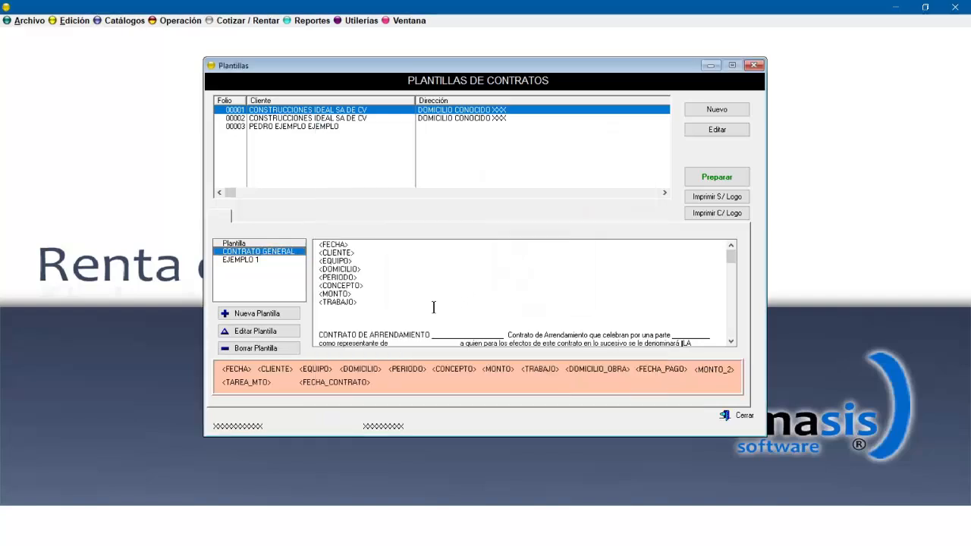
Open the CONTRATO GENERAL template to review its text, then accept it.
{"action": "double_click", "coordinate": [281, 258]}
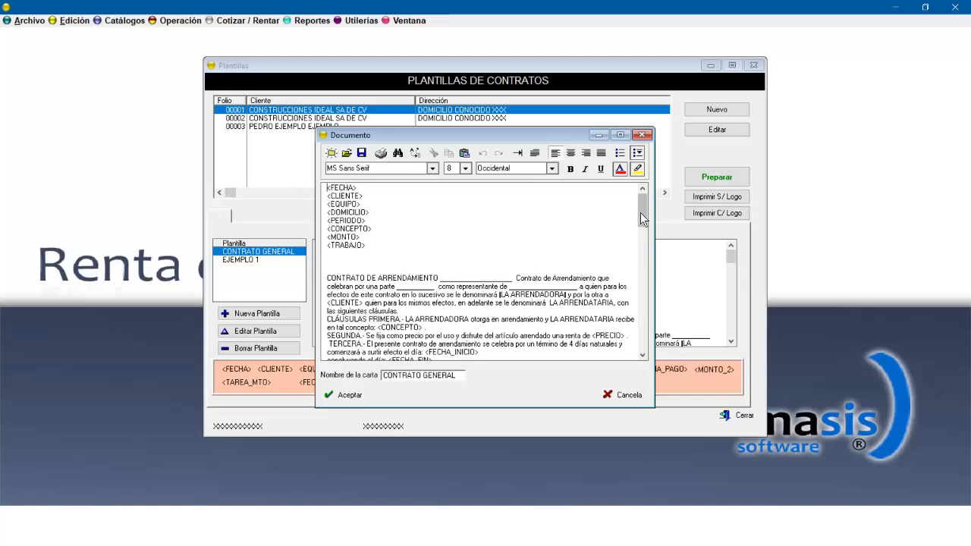
{"action": "mouse_move", "coordinate": [641, 213]}
{"action": "left_mouse_down"}
{"action": "mouse_move", "coordinate": [654, 326]}
{"action": "mouse_move", "coordinate": [654, 214]}
{"action": "left_mouse_up"}
{"action": "left_click", "coordinate": [346, 395]}
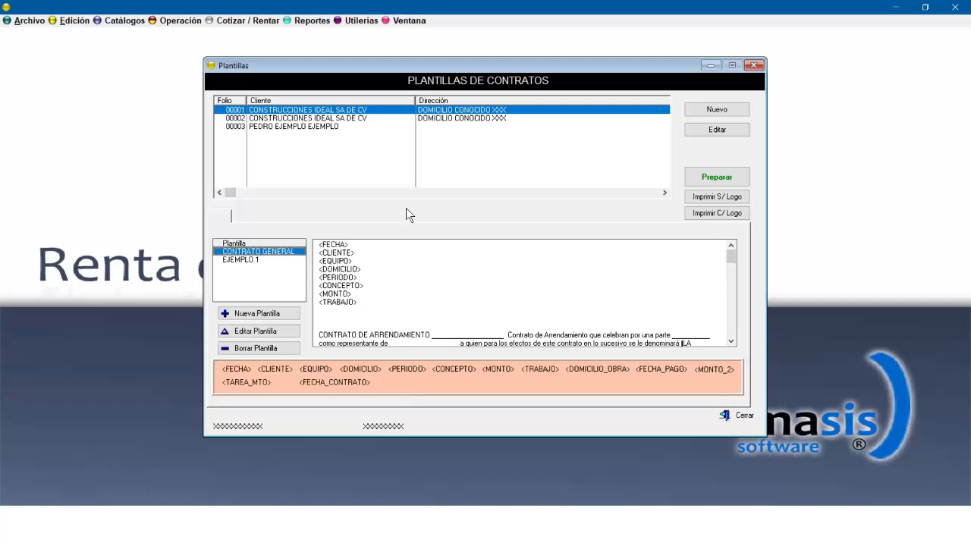
Open contract 00001's project record, review its contract data tab, and accept it.
{"action": "double_click", "coordinate": [385, 114]}
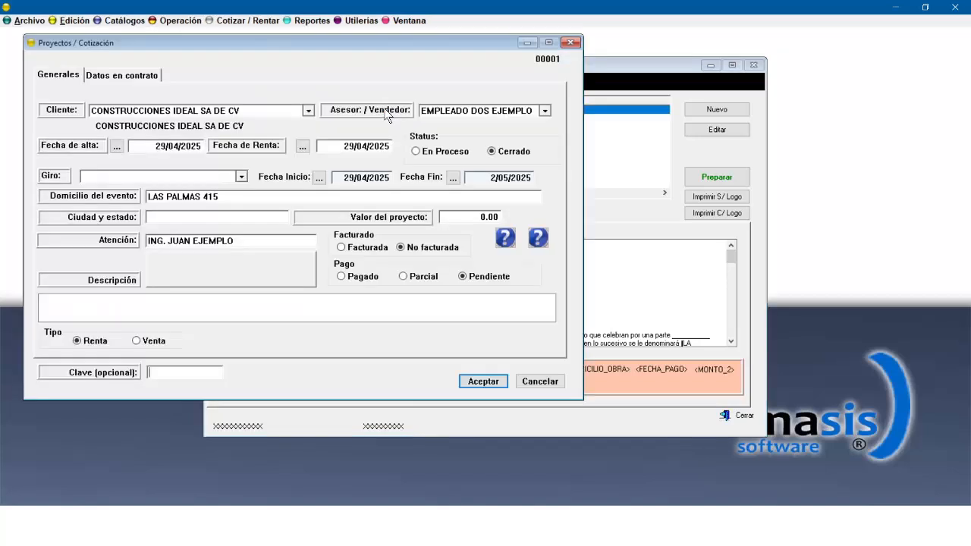
{"action": "left_click", "coordinate": [133, 76]}
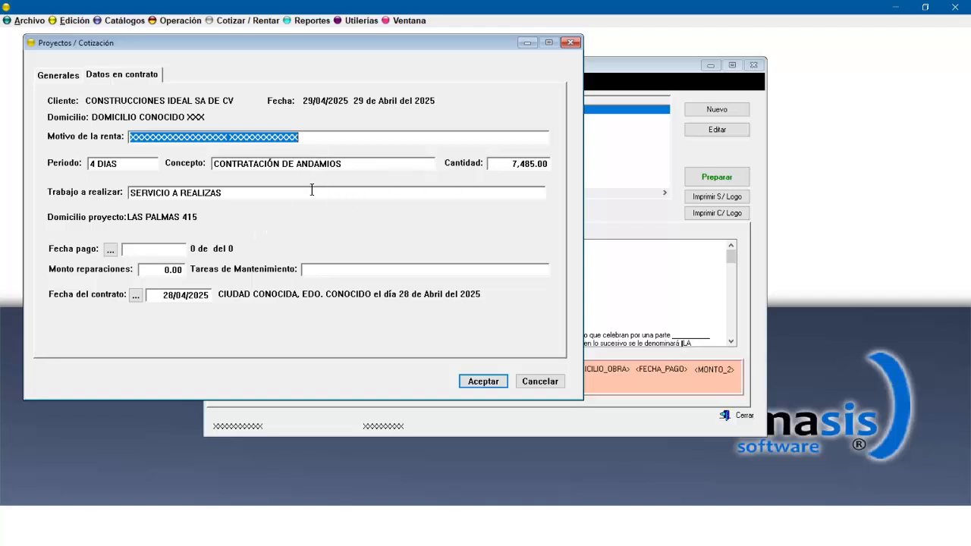
{"action": "left_click", "coordinate": [483, 381]}
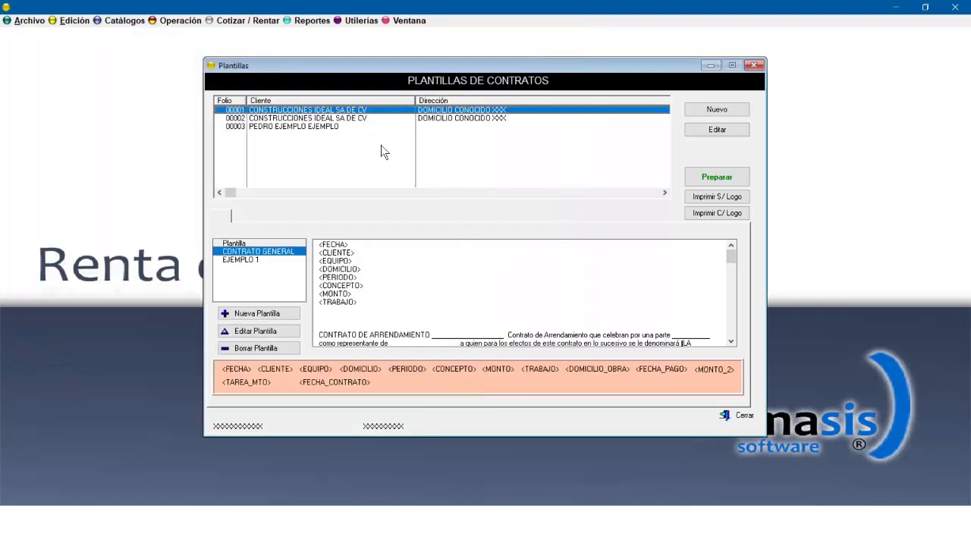
Prepare the contract from the template and preview the printout without logo, browsing both pages before closing it.
{"action": "left_click", "coordinate": [717, 177]}
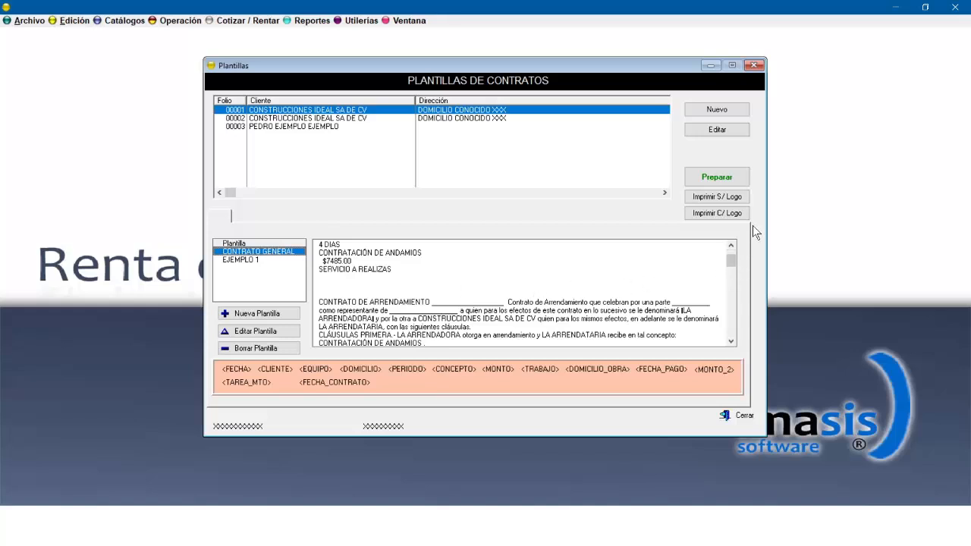
{"action": "left_click", "coordinate": [713, 201]}
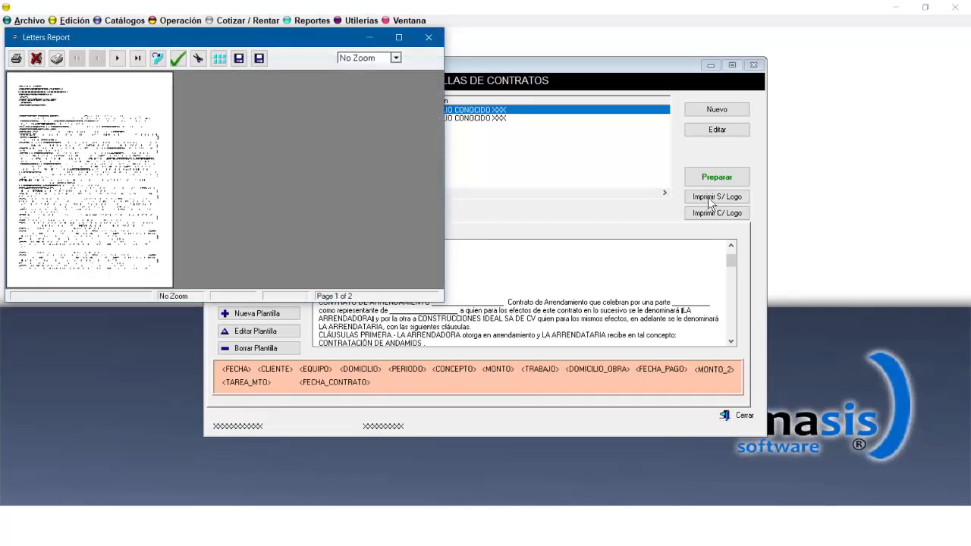
{"action": "left_click", "coordinate": [398, 37]}
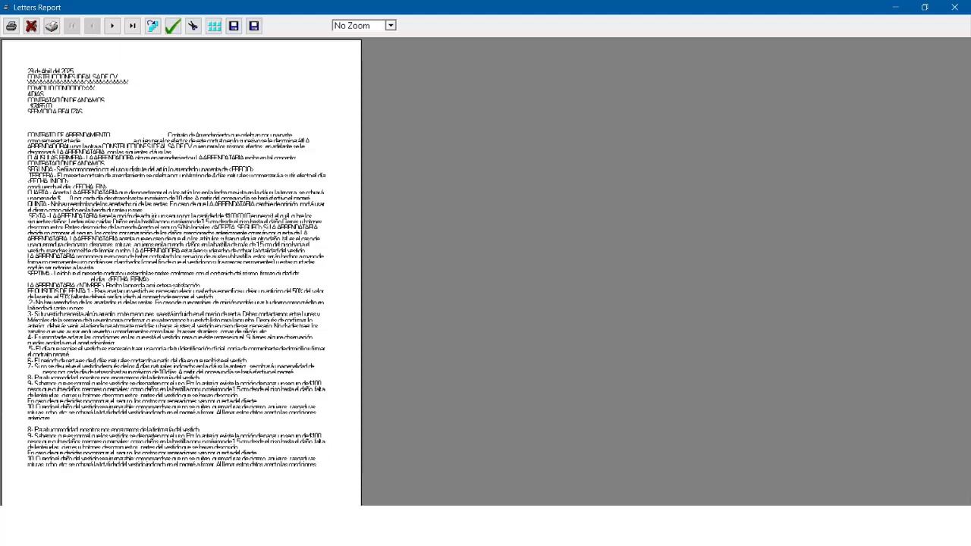
{"action": "left_click", "coordinate": [112, 26]}
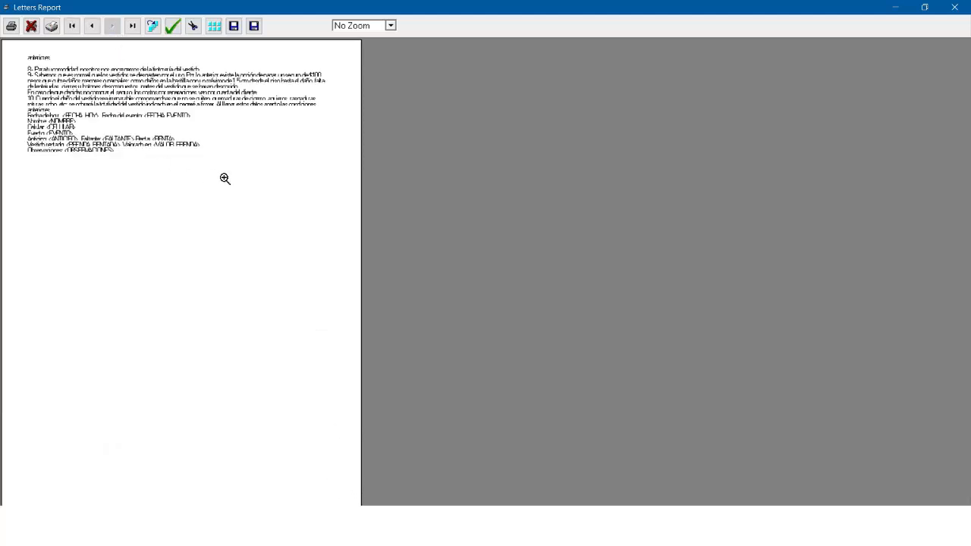
{"action": "left_click", "coordinate": [93, 29]}
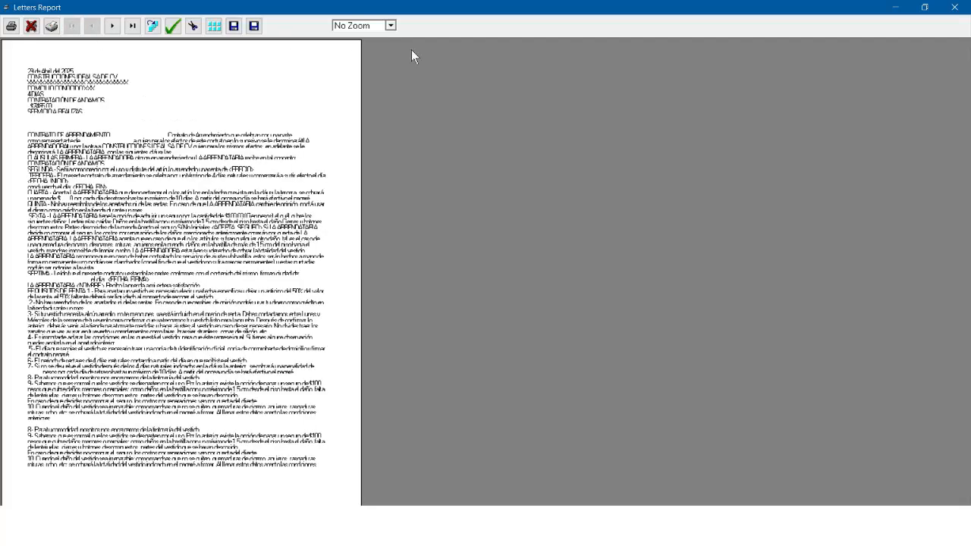
{"action": "left_click", "coordinate": [955, 7]}
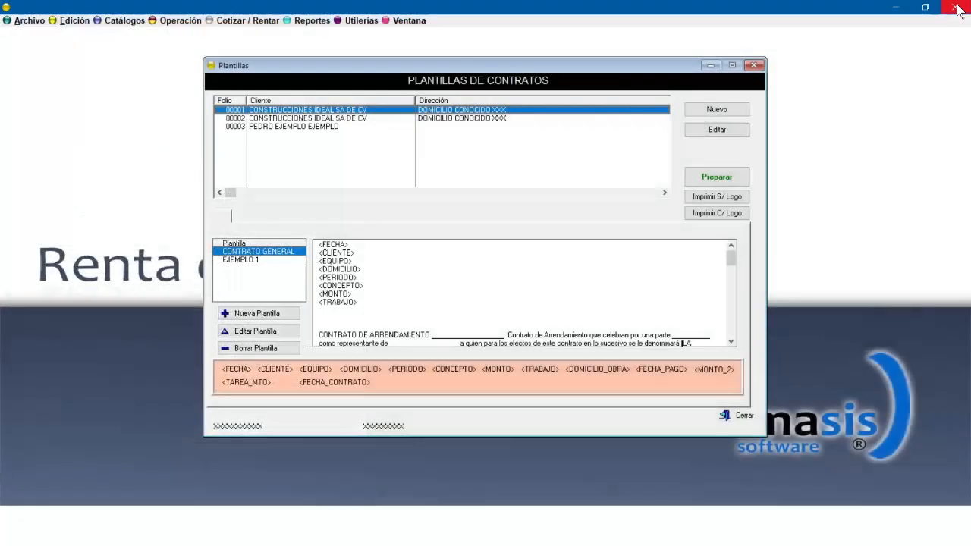
Reopen the contract templates, prepare the contract again and preview the printout with logo.
{"action": "left_click", "coordinate": [754, 65]}
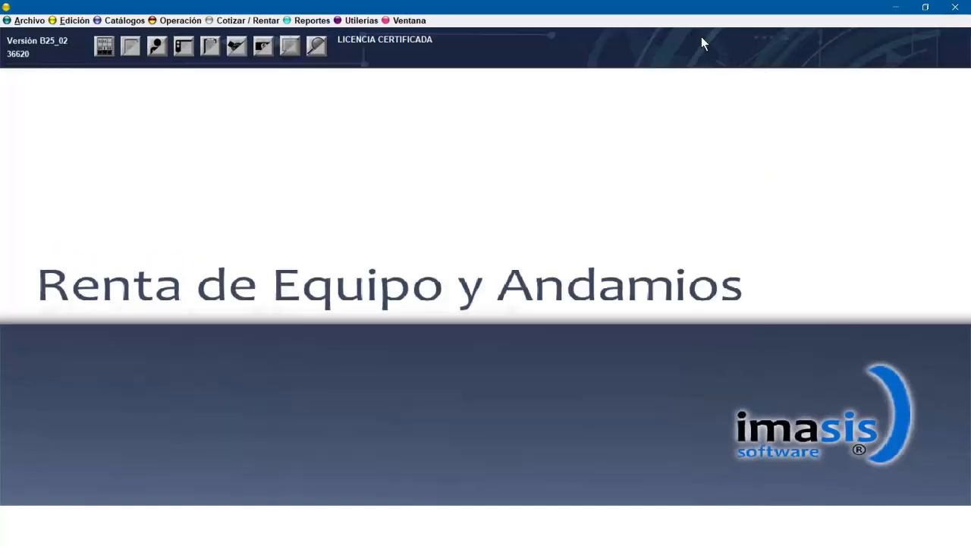
{"action": "left_click", "coordinate": [211, 48]}
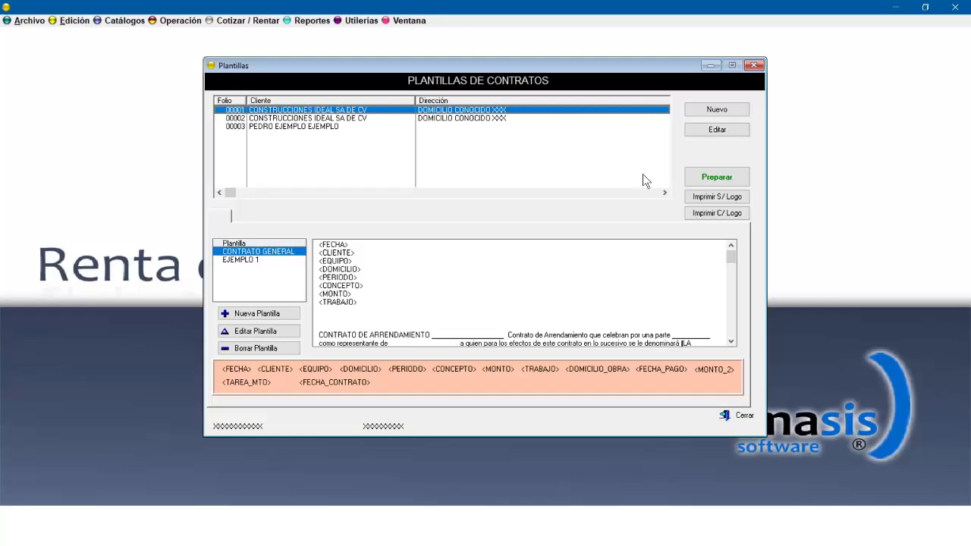
{"action": "left_click", "coordinate": [733, 179]}
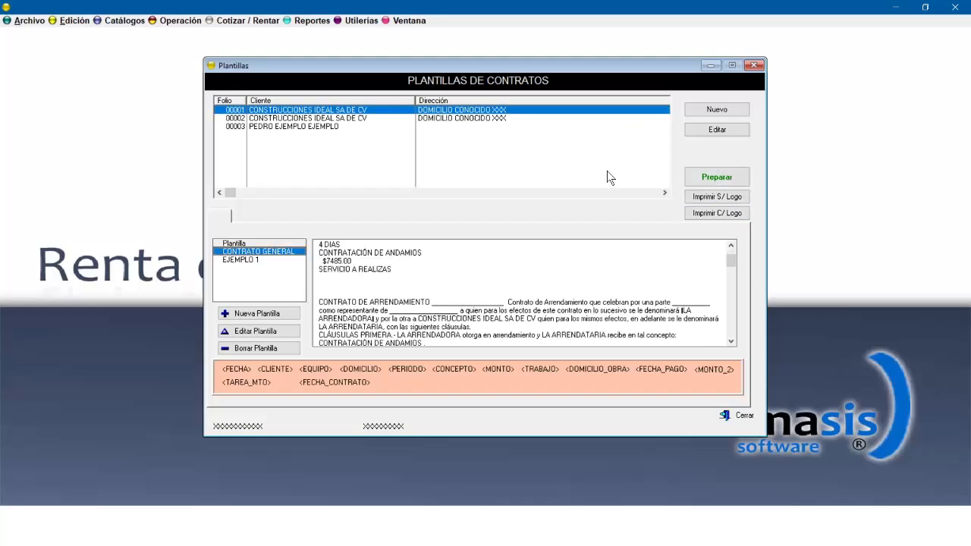
{"action": "left_click", "coordinate": [727, 214]}
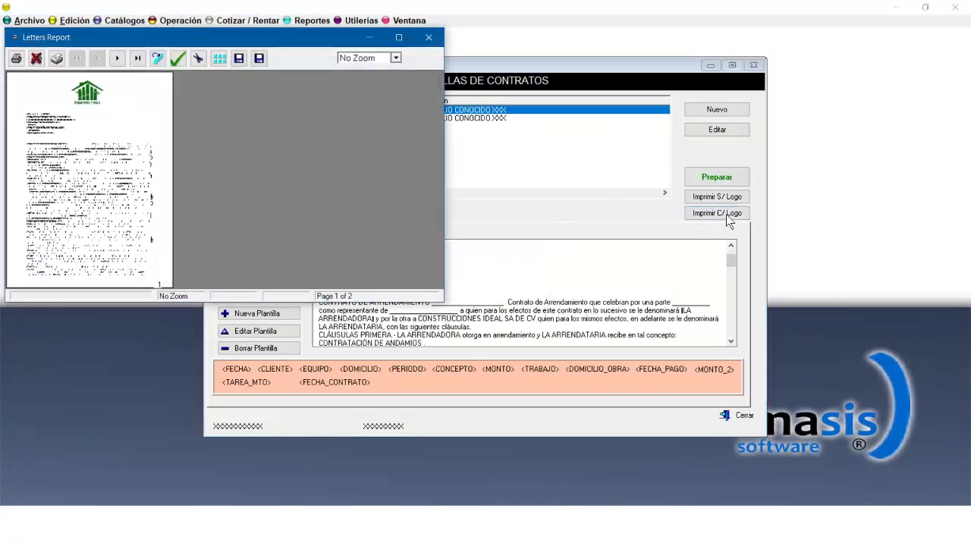
{"action": "left_click", "coordinate": [398, 37]}
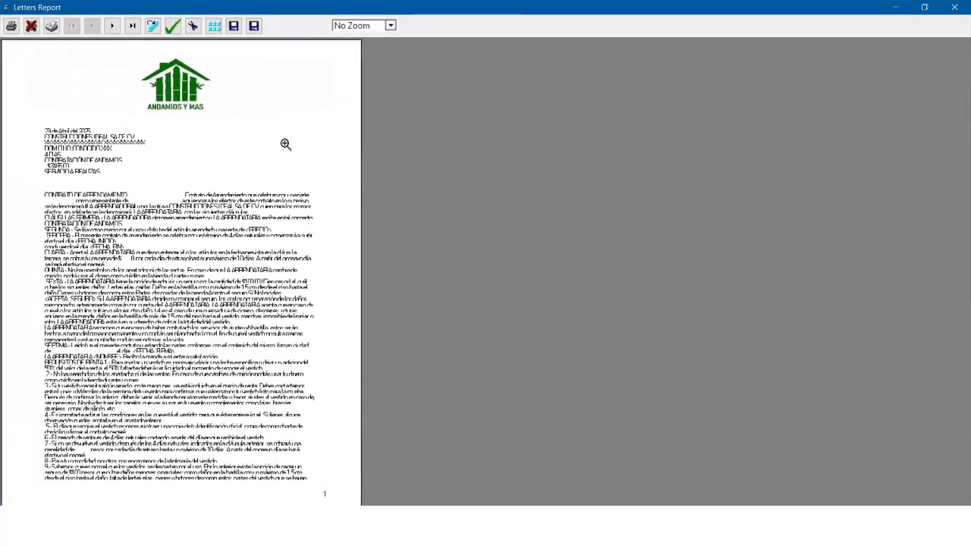
{"action": "left_click", "coordinate": [966, 8]}
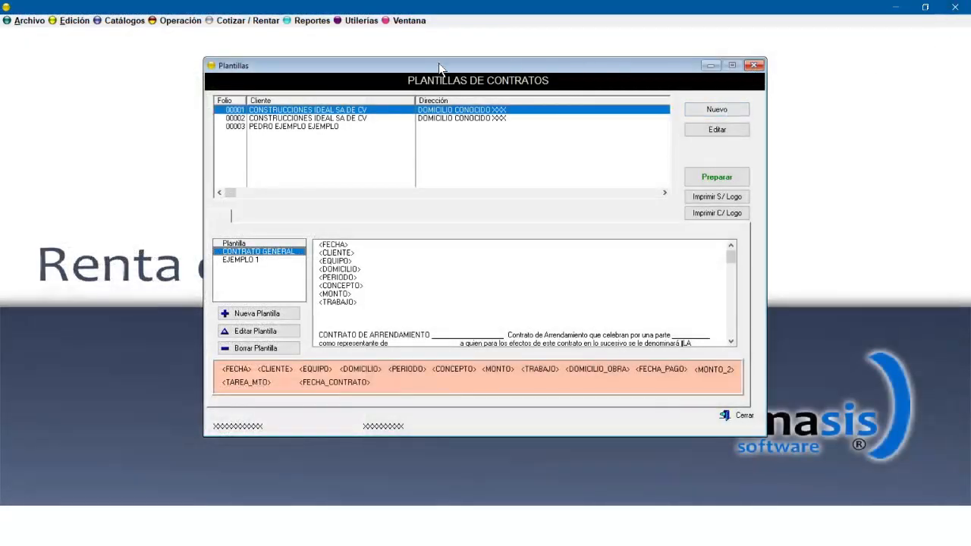
Open the system parameters, view the Extras logos, browse for a contract logo image, and close without changes.
{"action": "left_click", "coordinate": [358, 22]}
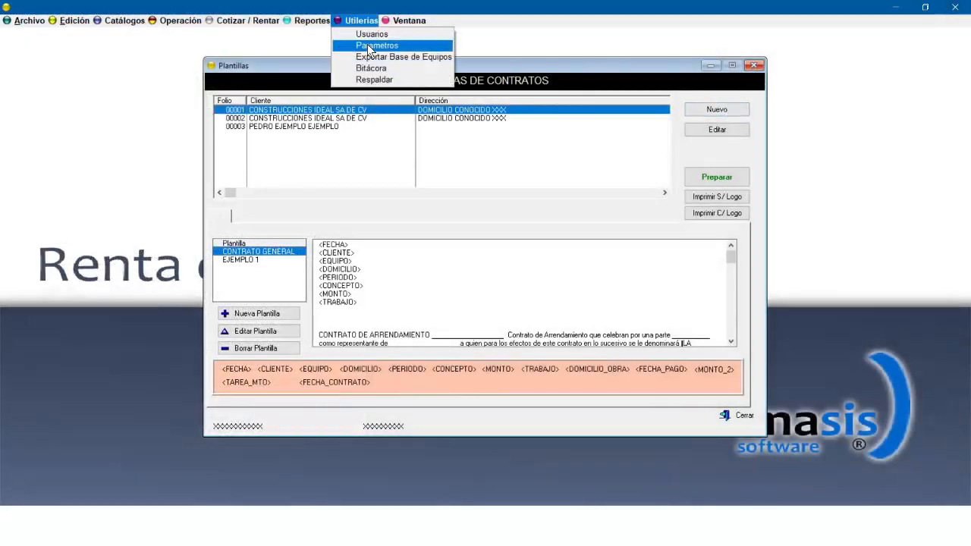
{"action": "left_click", "coordinate": [367, 44]}
{"action": "left_click", "coordinate": [529, 284]}
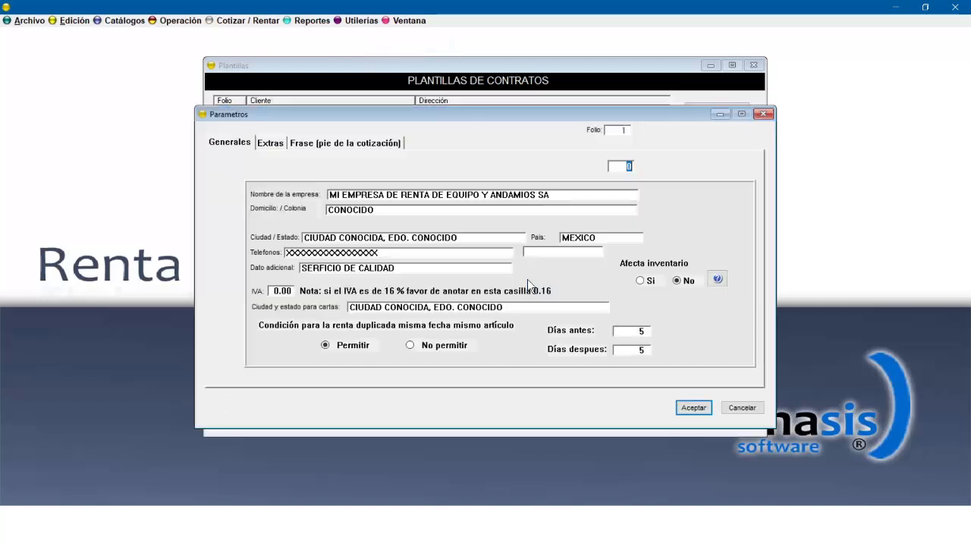
{"action": "left_click", "coordinate": [272, 144]}
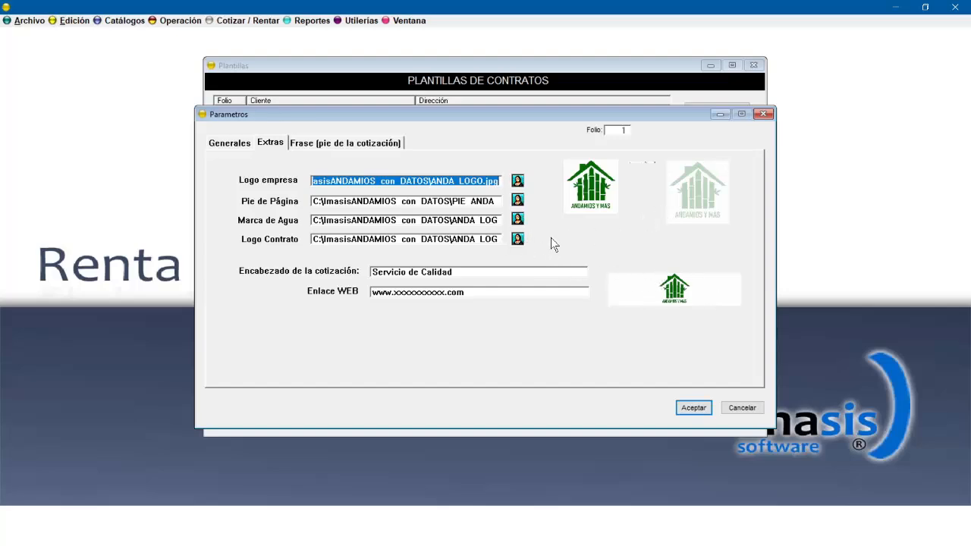
{"action": "left_click", "coordinate": [519, 240]}
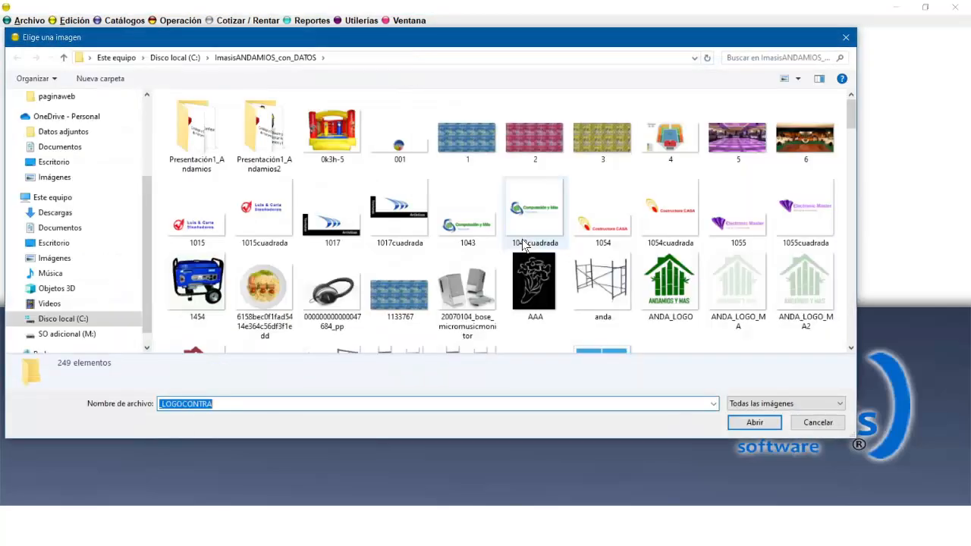
{"action": "left_click", "coordinate": [802, 426]}
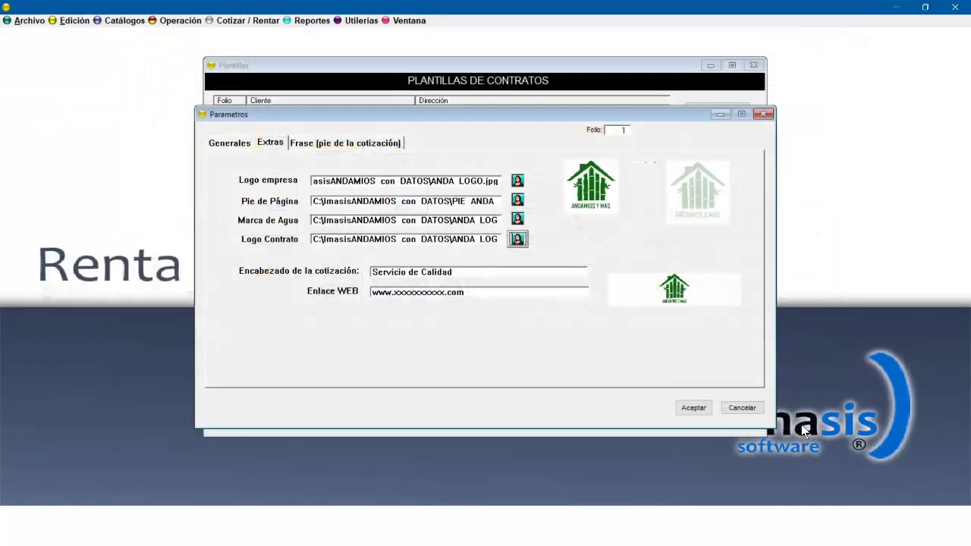
{"action": "left_click", "coordinate": [764, 114]}
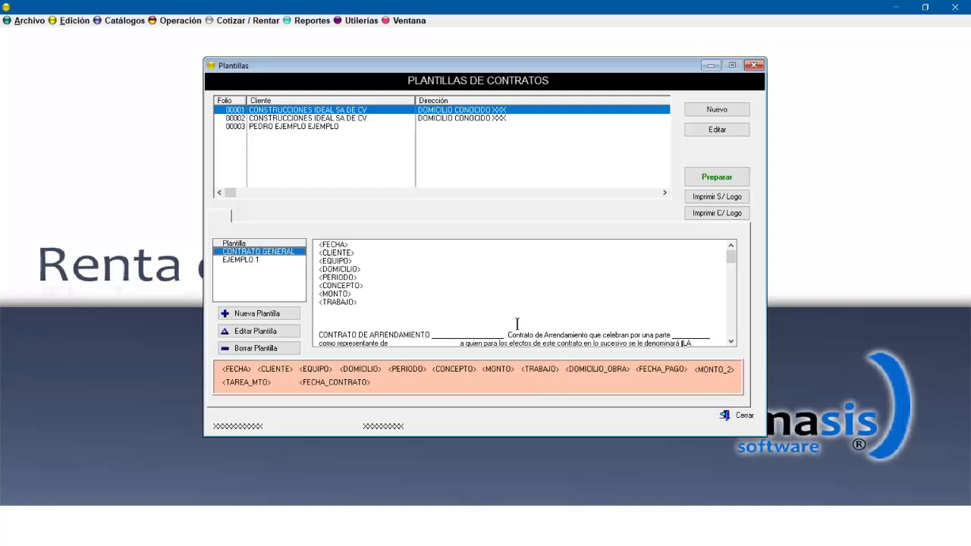
Reopen the contract templates, prepare the contract, preview the logo printout once more, and close the window.
{"action": "left_click", "coordinate": [755, 65]}
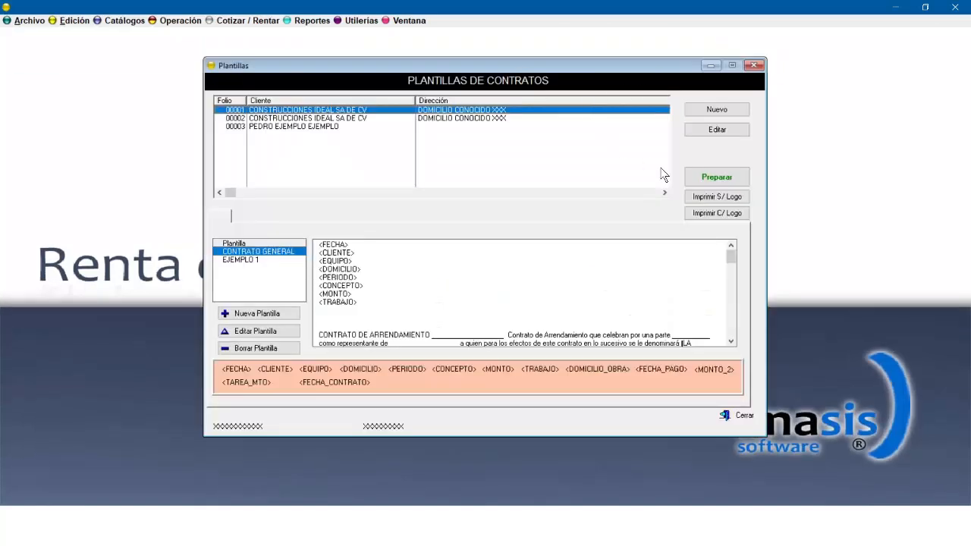
{"action": "left_click", "coordinate": [724, 178]}
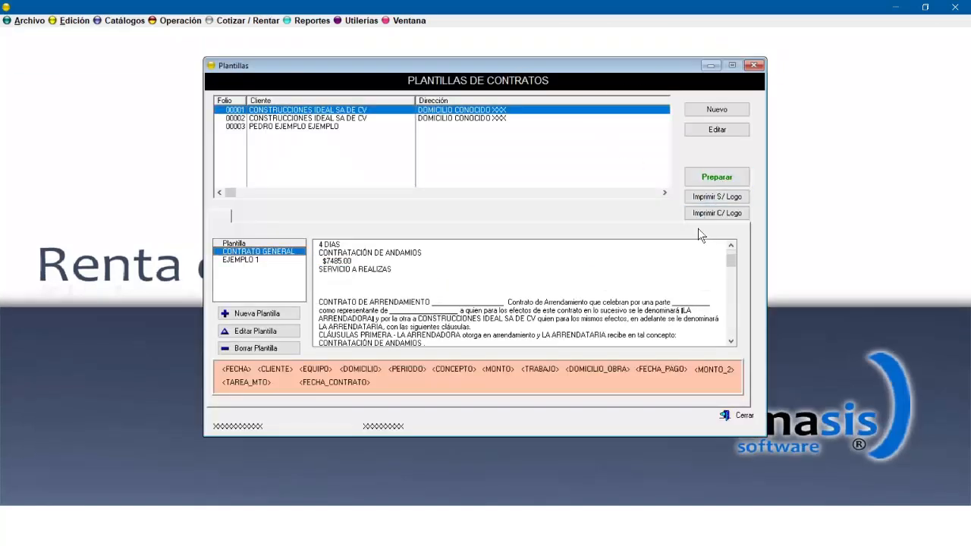
{"action": "left_click", "coordinate": [712, 215]}
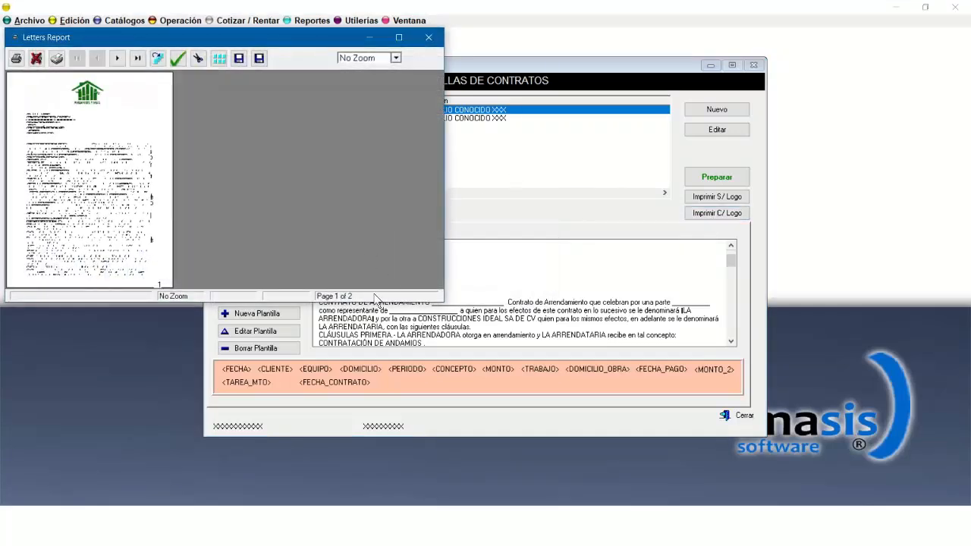
{"action": "left_click", "coordinate": [429, 37]}
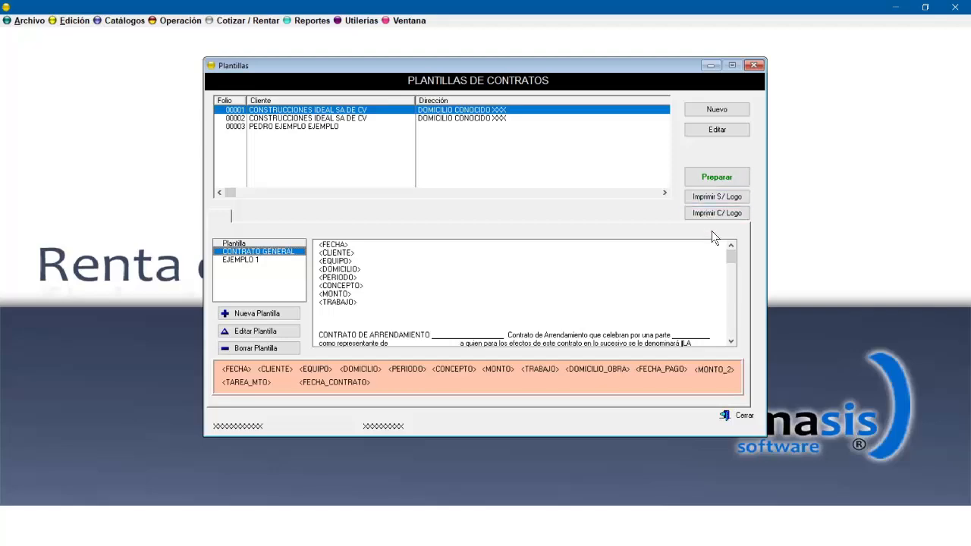
{"action": "left_click", "coordinate": [752, 66]}
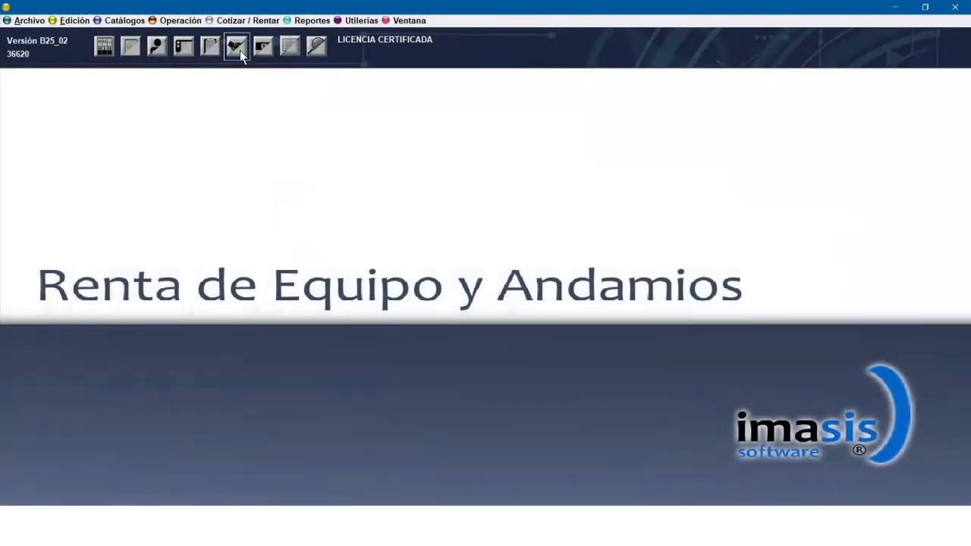
Open the suppliers catalogue, view the CFE supplier's record, and close the catalogue.
{"action": "left_click", "coordinate": [239, 51]}
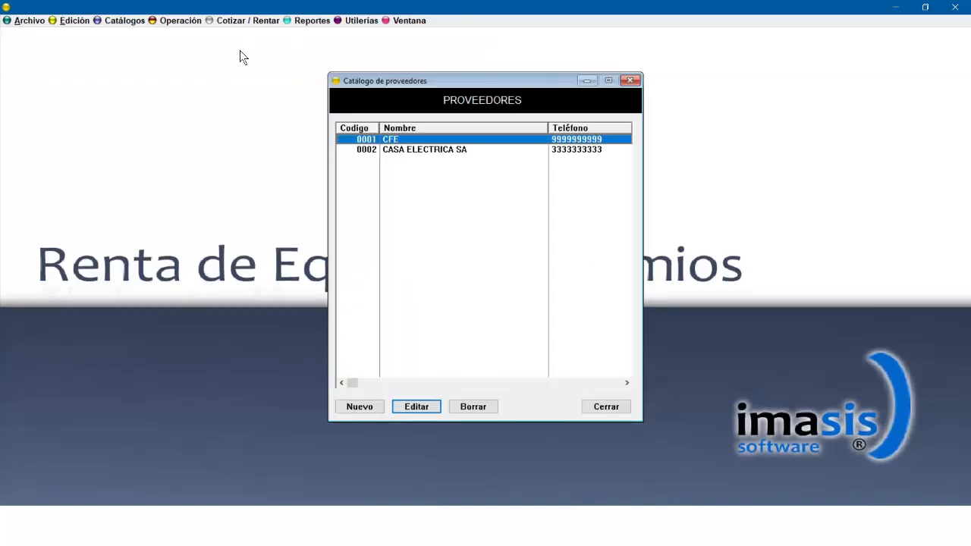
{"action": "double_click", "coordinate": [498, 139]}
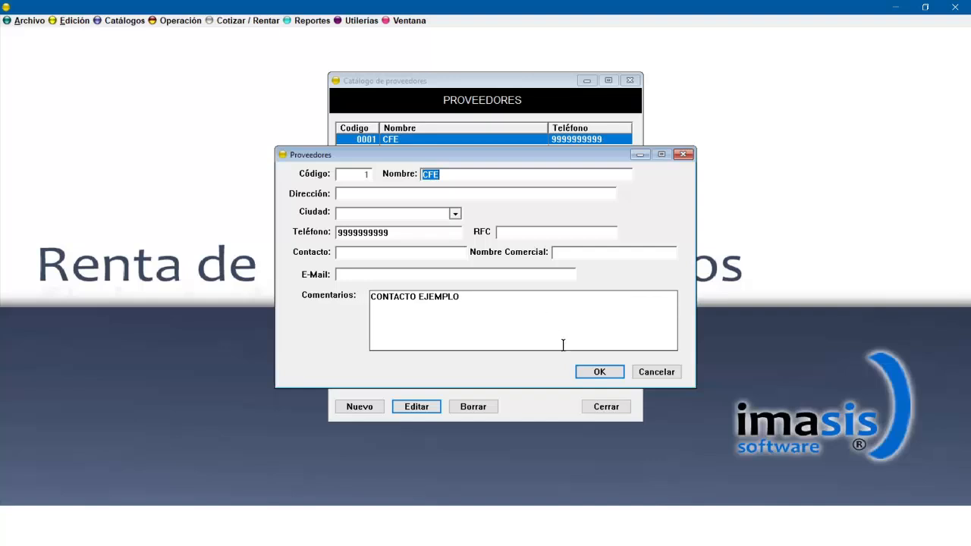
{"action": "left_click", "coordinate": [598, 372]}
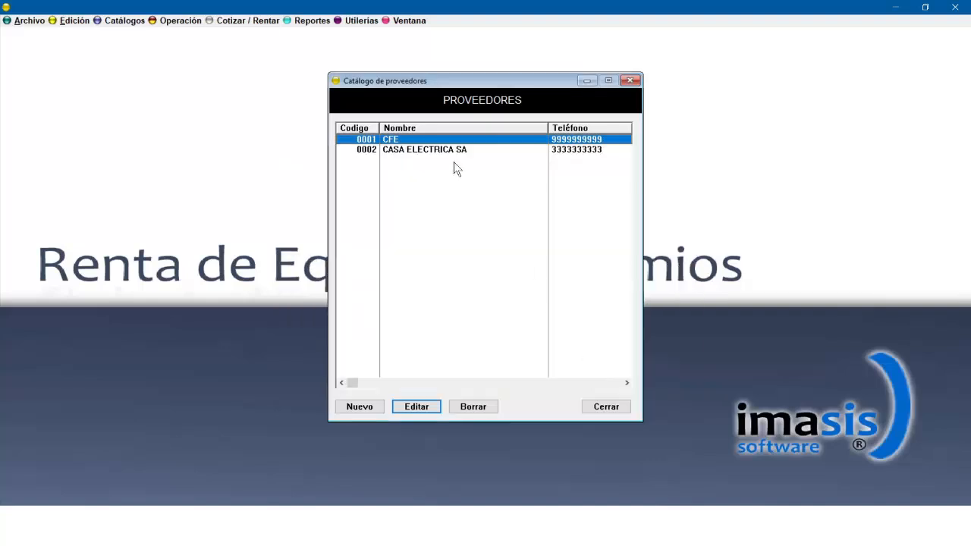
{"action": "left_click", "coordinate": [606, 408]}
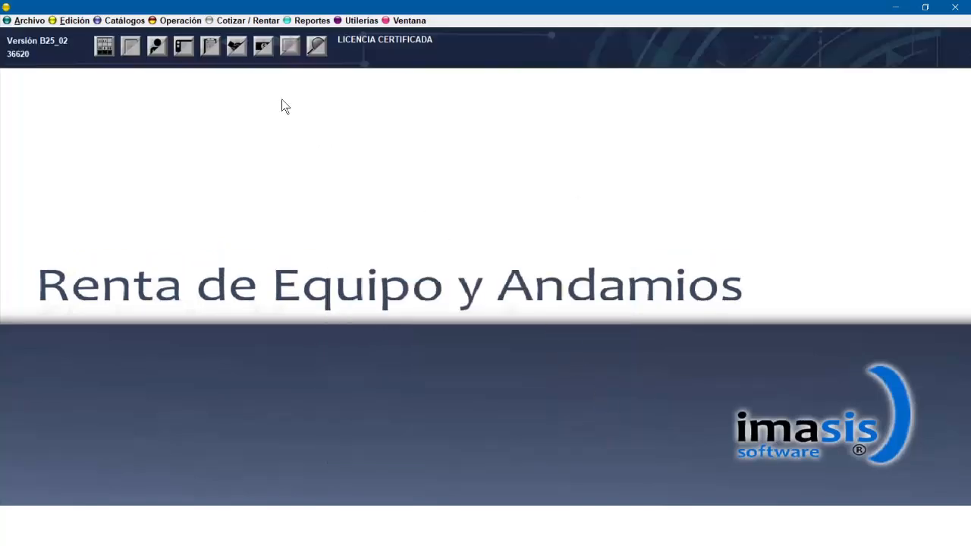
Open supplier payments, start a new payment and set the invoice date to 15/04/25.
{"action": "left_click", "coordinate": [264, 55]}
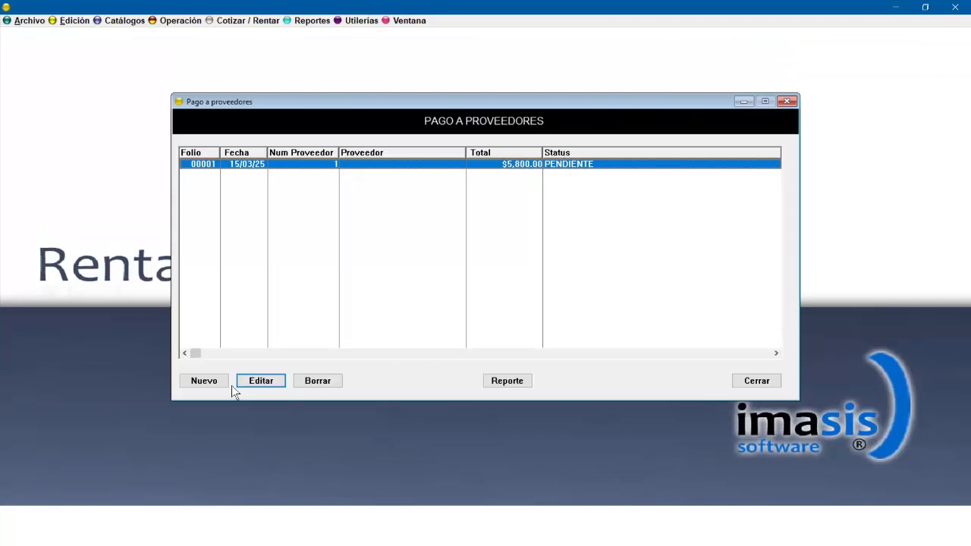
{"action": "left_click", "coordinate": [205, 380]}
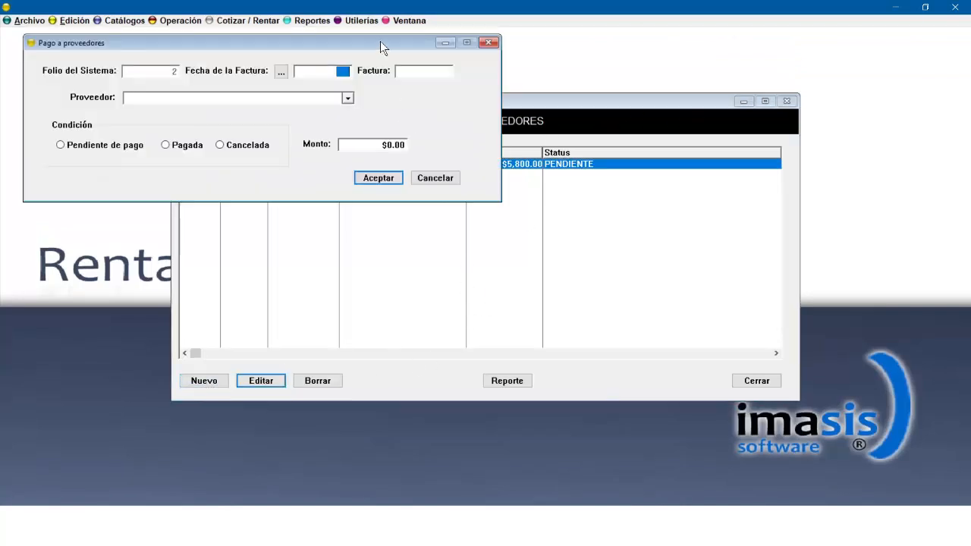
{"action": "left_click_drag", "start_coordinate": [380, 41], "coordinate": [642, 178]}
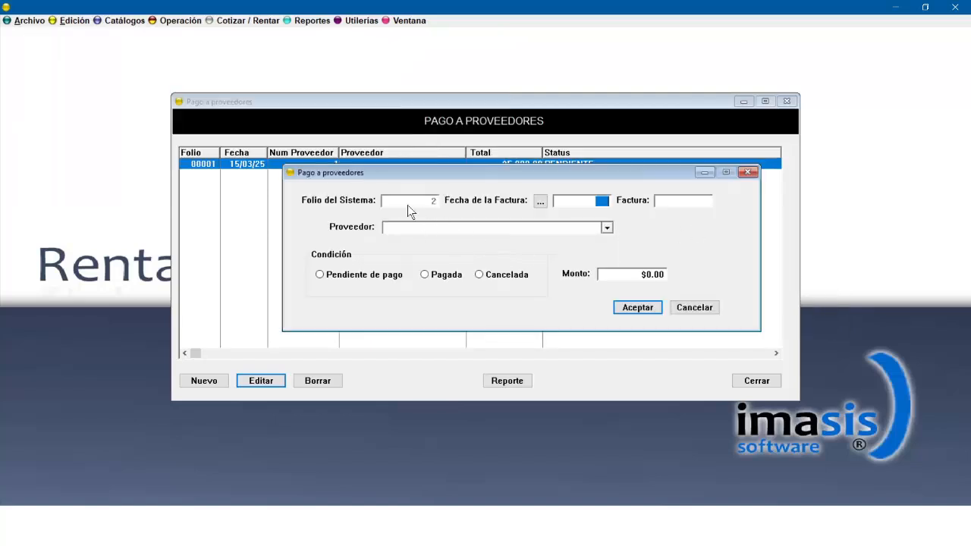
{"action": "left_click", "coordinate": [596, 202]}
{"action": "type", "text": "15"}
Enter invoice number 115452 and choose CASA ELECTRICA SA as the supplier.
{"action": "left_click", "coordinate": [690, 203]}
{"action": "type", "text": "115452"}
{"action": "left_click", "coordinate": [607, 227]}
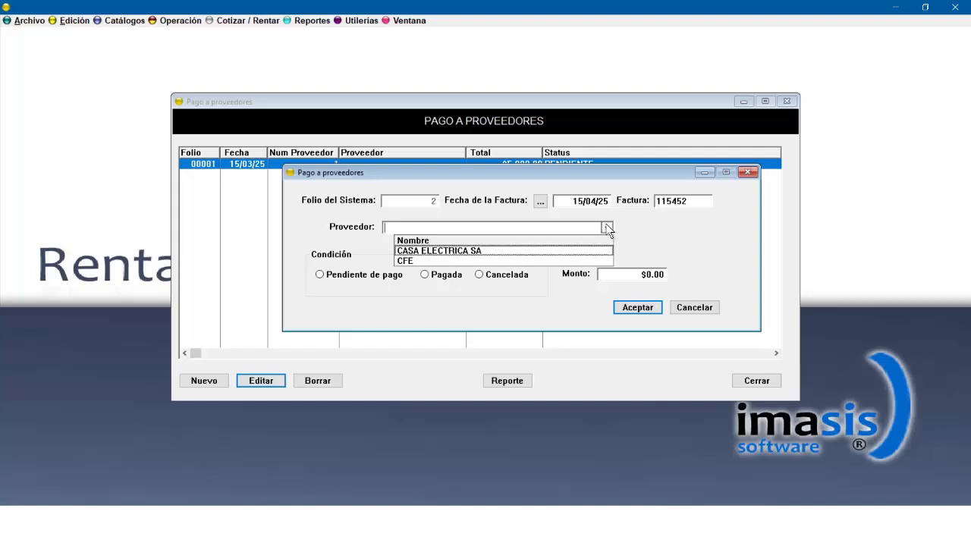
{"action": "left_click", "coordinate": [471, 250]}
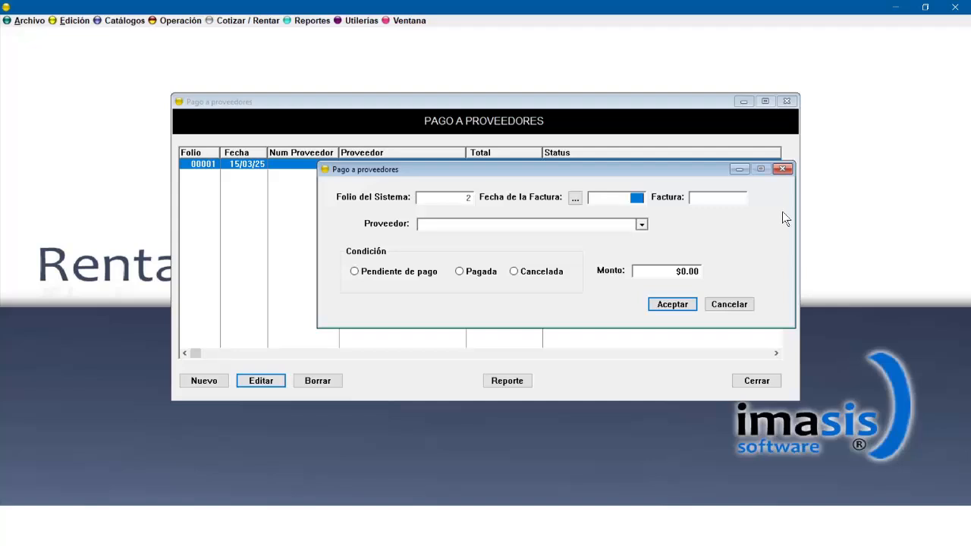
Complete the invoice date 15/04/25 and invoice number 5241, and choose PROVEEDOR DE EJEMPLO as the supplier.
{"action": "type", "text": "15"}
{"action": "left_click", "coordinate": [742, 196]}
{"action": "left_click", "coordinate": [641, 225]}
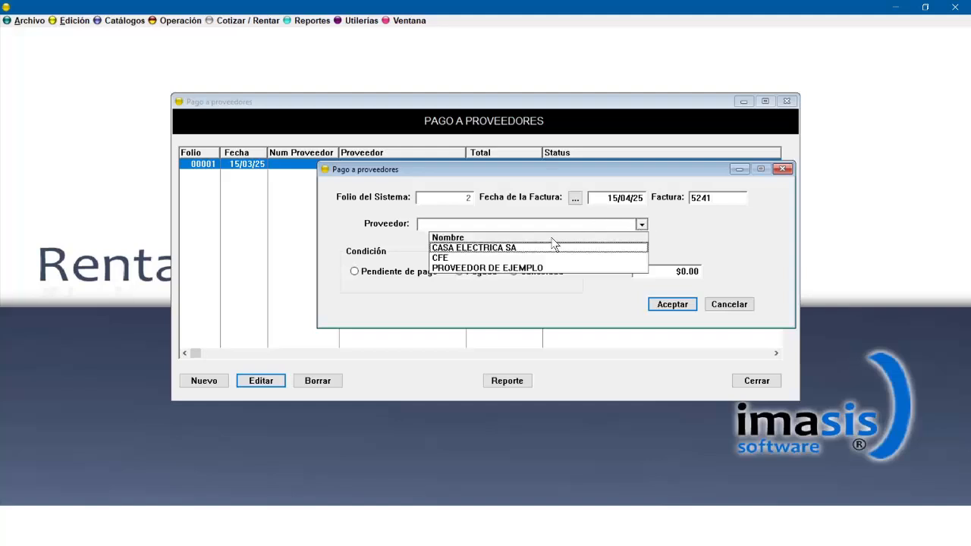
{"action": "left_click", "coordinate": [501, 268]}
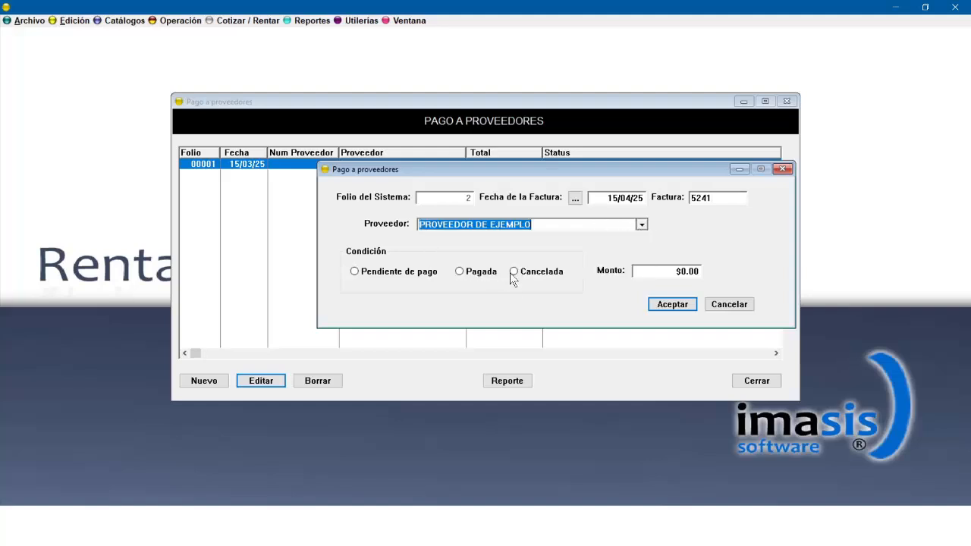
Mark the supplier payment as Pendiente de pago, set the amount to $4,100.00, and save it.
{"action": "left_click", "coordinate": [397, 274]}
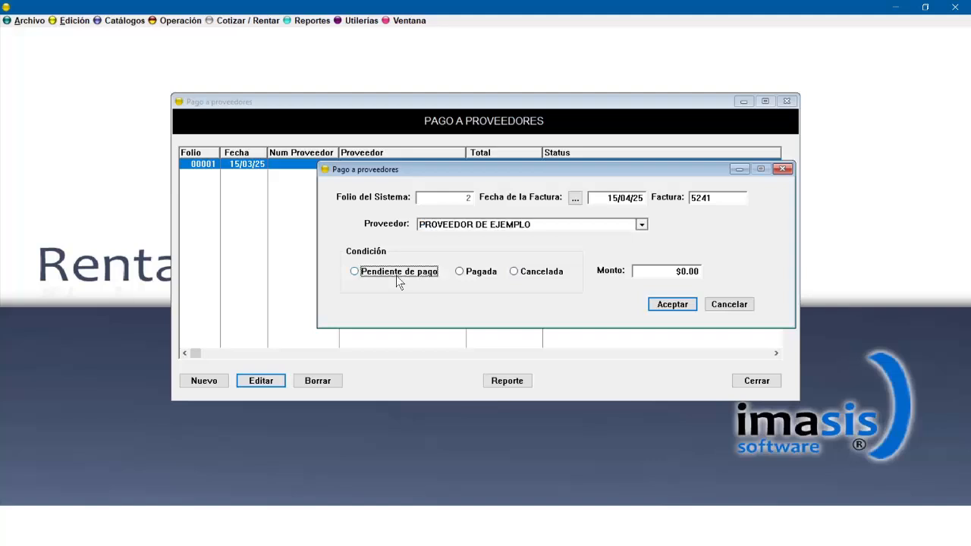
{"action": "left_click", "coordinate": [645, 272]}
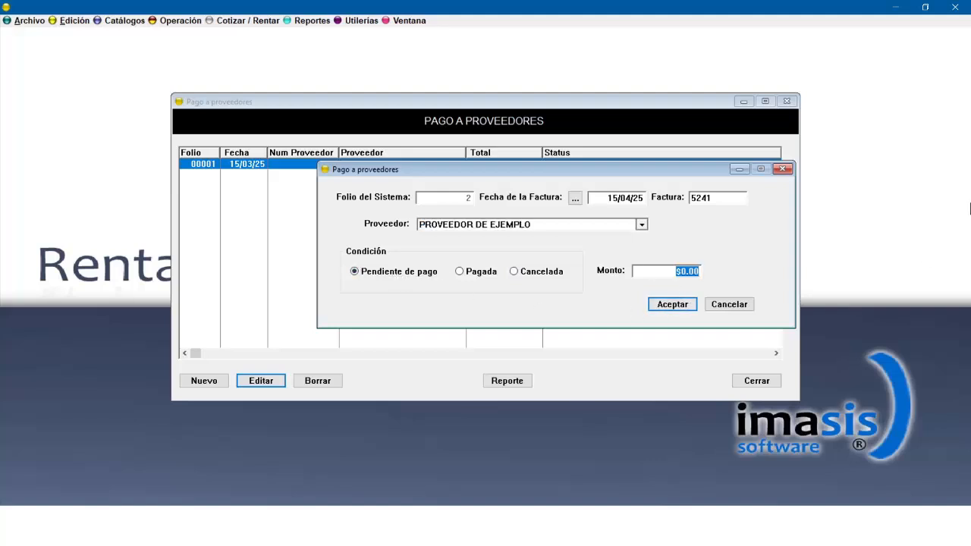
{"action": "type", "text": "4100"}
{"action": "left_click", "coordinate": [684, 304]}
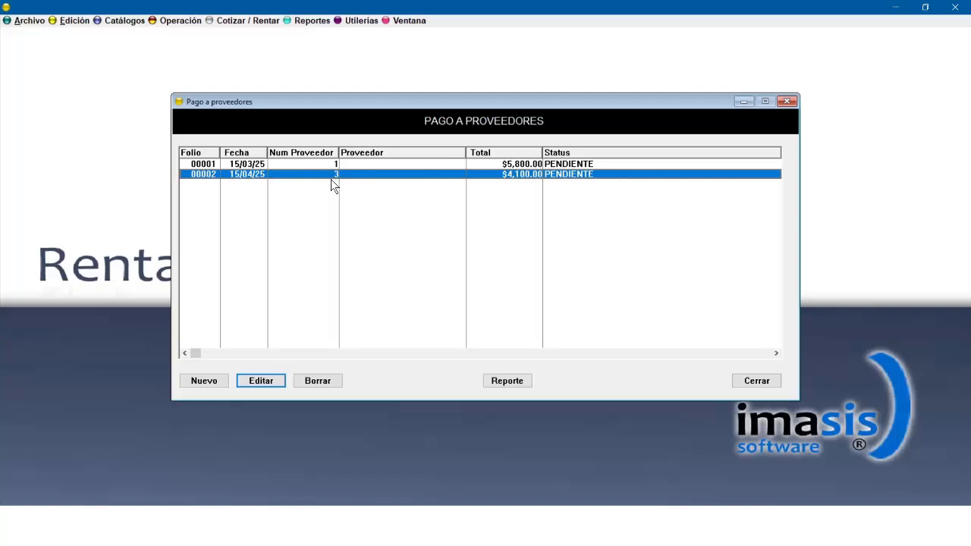
Generate the supplier payments report from 1/01/25 to 30/04/25 and maximize its preview.
{"action": "left_click", "coordinate": [508, 382]}
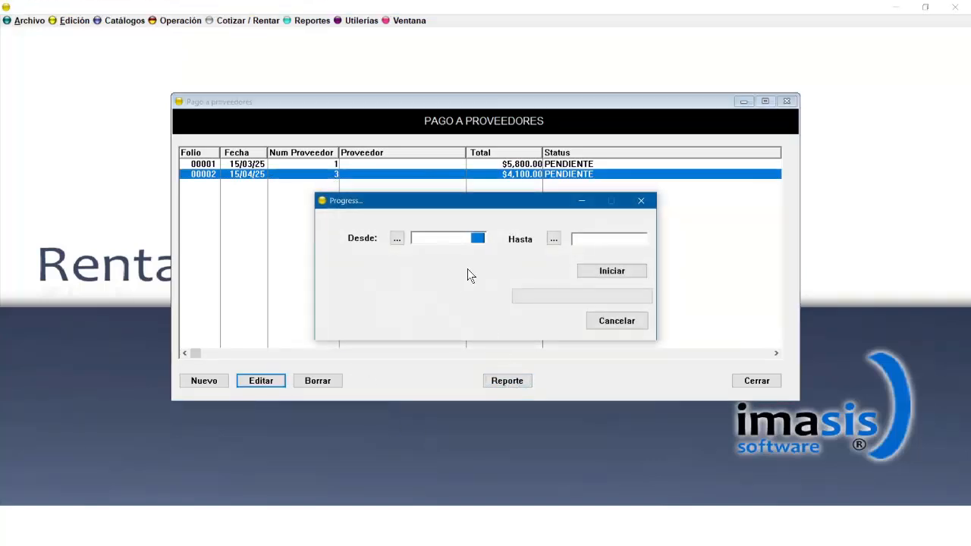
{"action": "type", "text": "0101"}
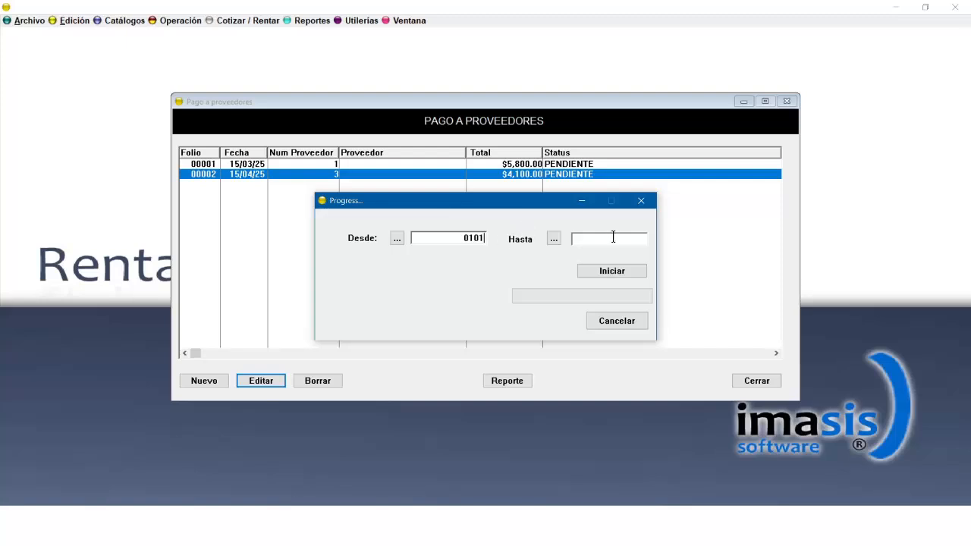
{"action": "left_click", "coordinate": [614, 238]}
{"action": "type", "text": "30"}
{"action": "left_click", "coordinate": [609, 273]}
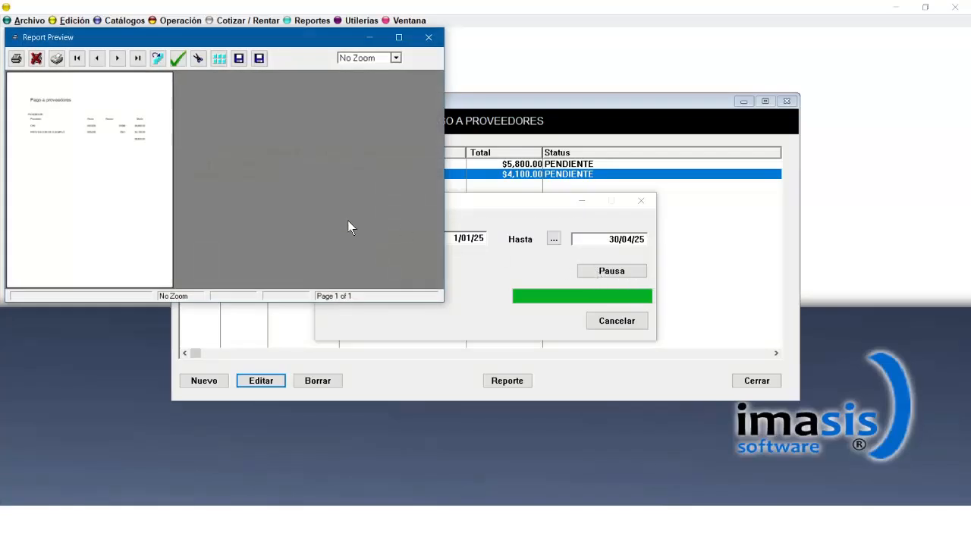
{"action": "left_click", "coordinate": [398, 38]}
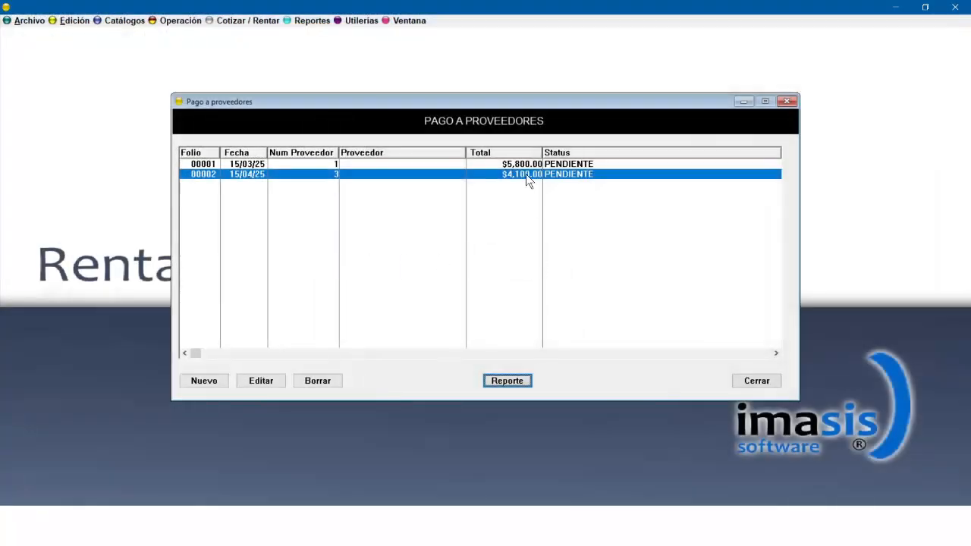
Edit supplier payment folio 00001 for CFE and mark it as Pagada.
{"action": "left_click", "coordinate": [523, 164]}
{"action": "left_click", "coordinate": [261, 380]}
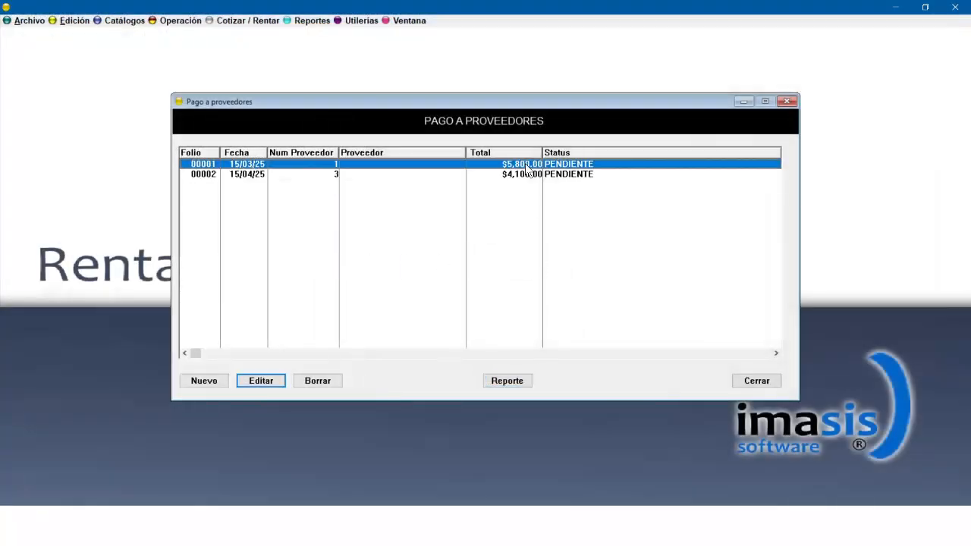
{"action": "left_click", "coordinate": [174, 148]}
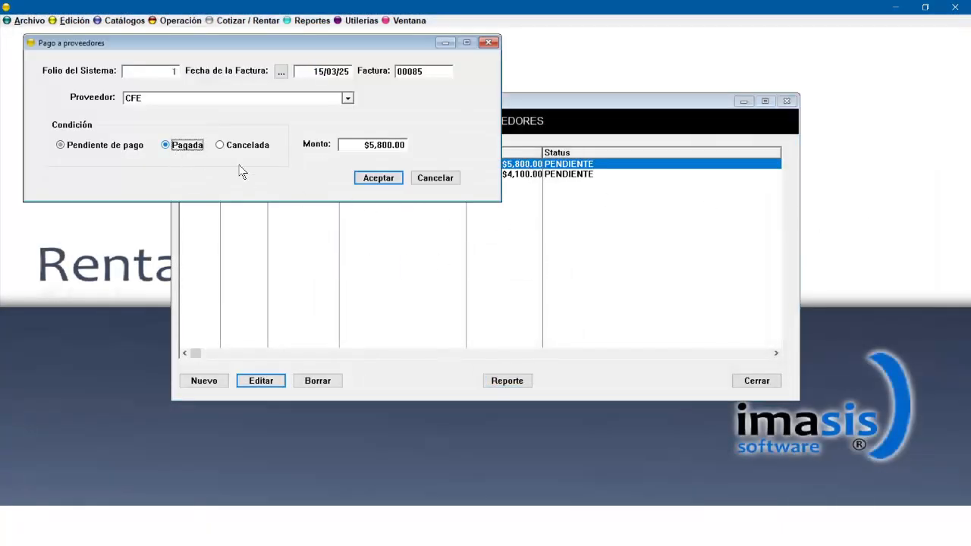
{"action": "left_click", "coordinate": [385, 178]}
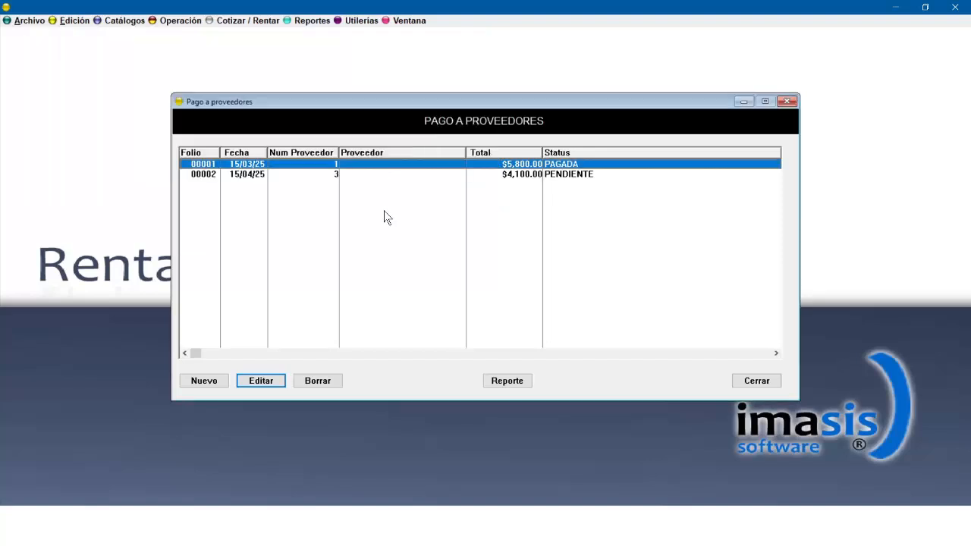
Regenerate the supplier payments report for 1/01/25 to 30/04/25, enlarge the preview, then close it and the supplier payments window.
{"action": "left_click", "coordinate": [519, 382]}
{"action": "type", "text": "010125"}
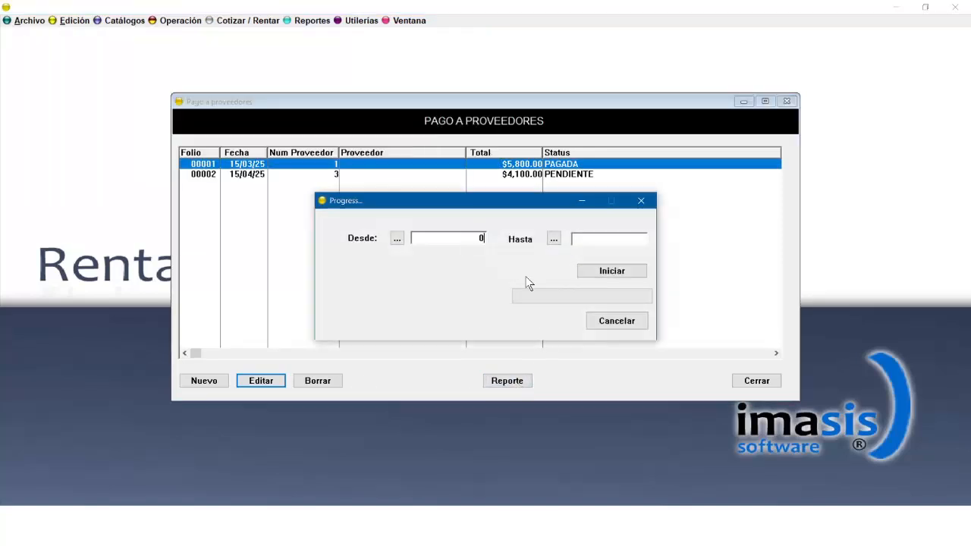
{"action": "left_click", "coordinate": [588, 240]}
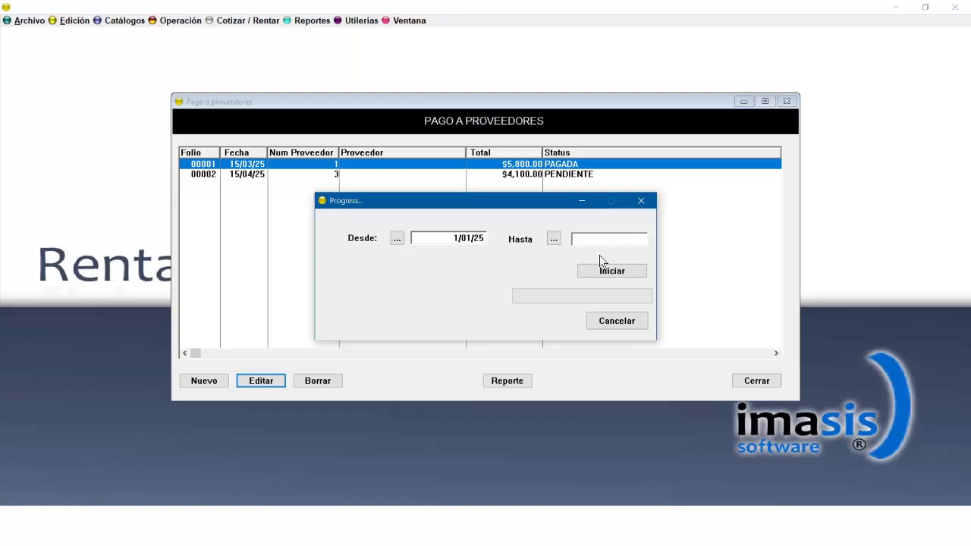
{"action": "type", "text": "30"}
{"action": "left_click", "coordinate": [619, 267]}
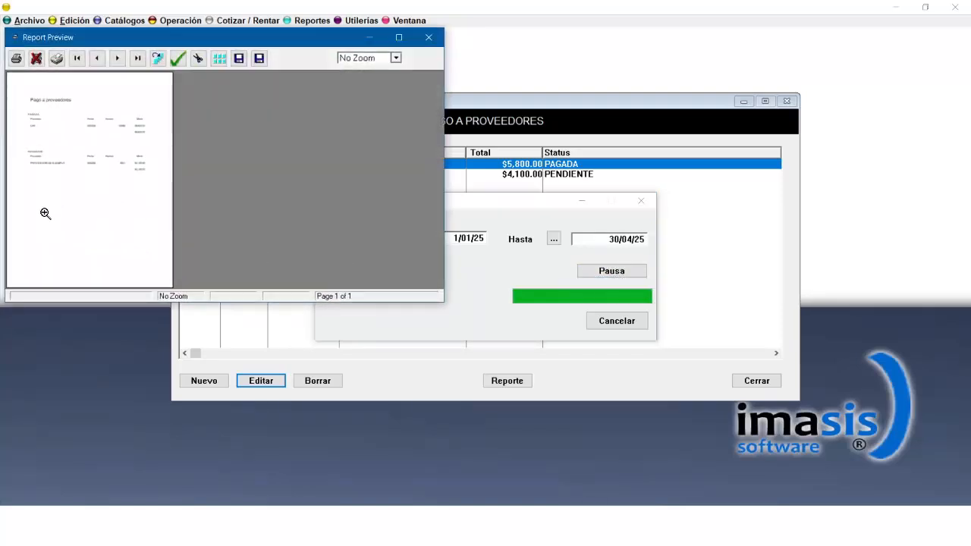
{"action": "left_click", "coordinate": [93, 228]}
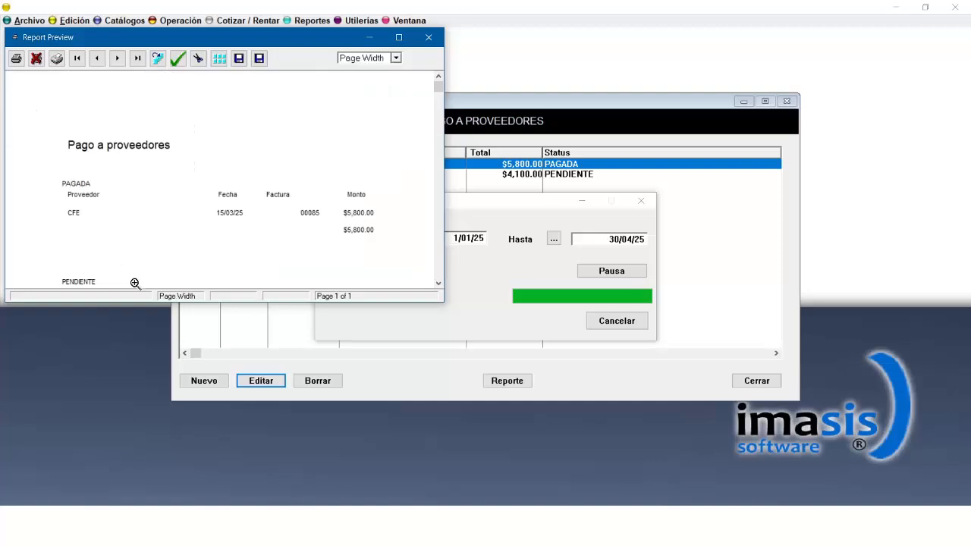
{"action": "left_click", "coordinate": [401, 38]}
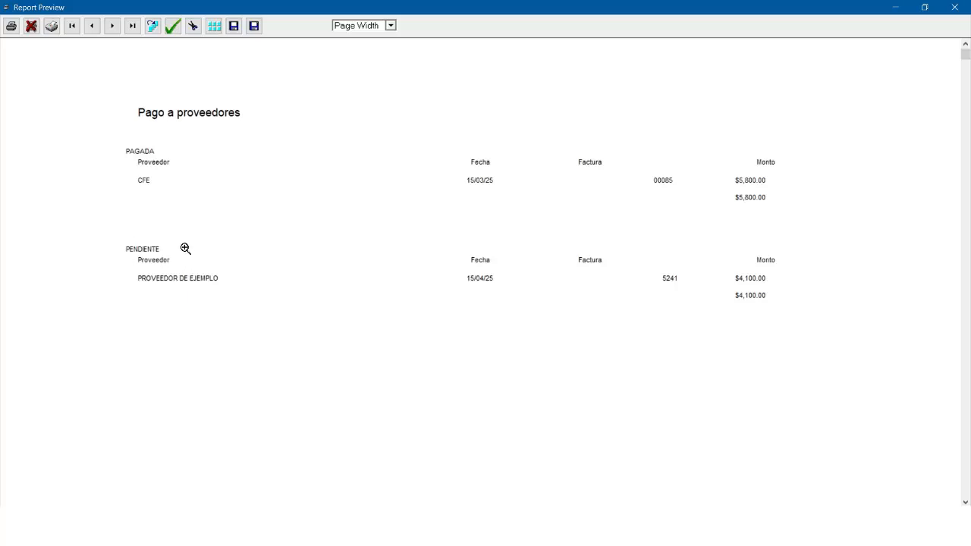
{"action": "left_click", "coordinate": [955, 9]}
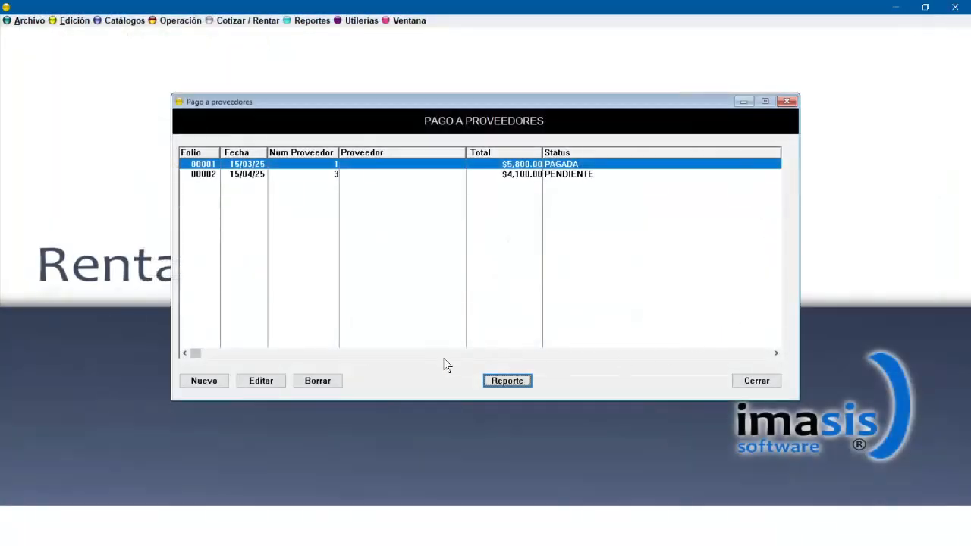
{"action": "left_click", "coordinate": [757, 381]}
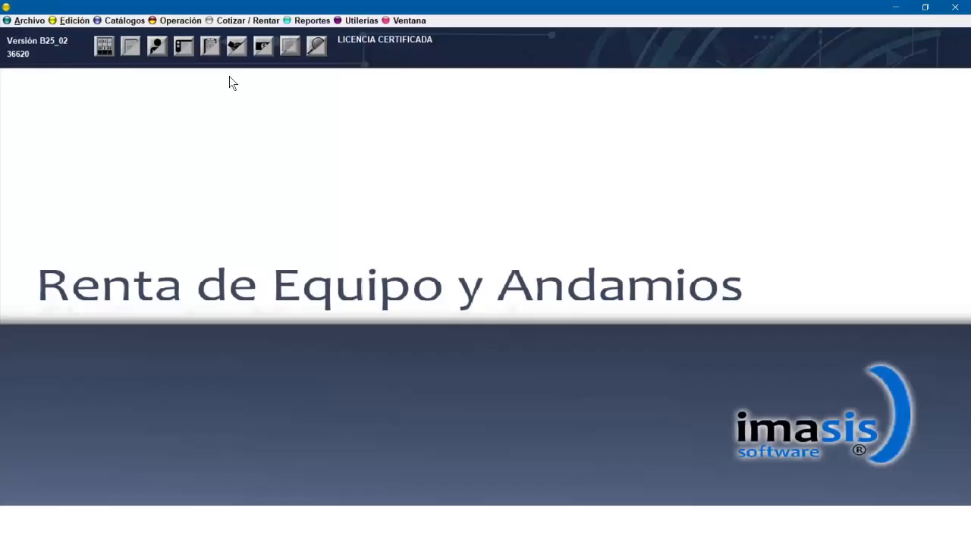
Open the Corte de Caja cash cut window to review it, then close it.
{"action": "left_click", "coordinate": [182, 21]}
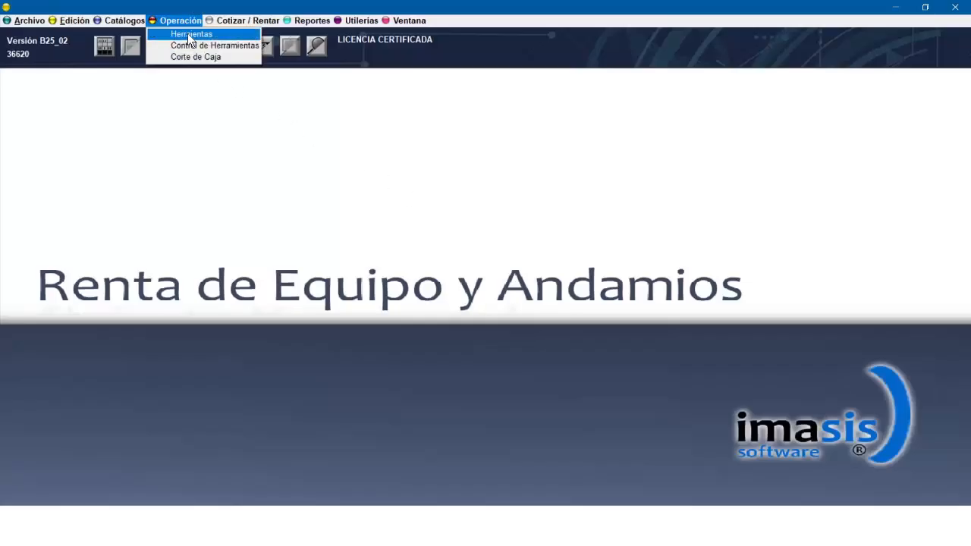
{"action": "left_click", "coordinate": [194, 59]}
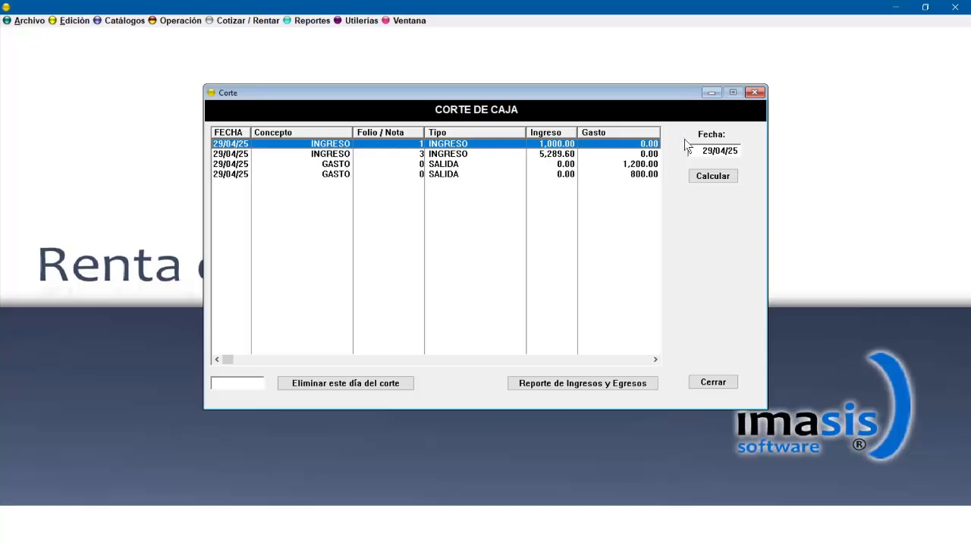
{"action": "left_click", "coordinate": [755, 91]}
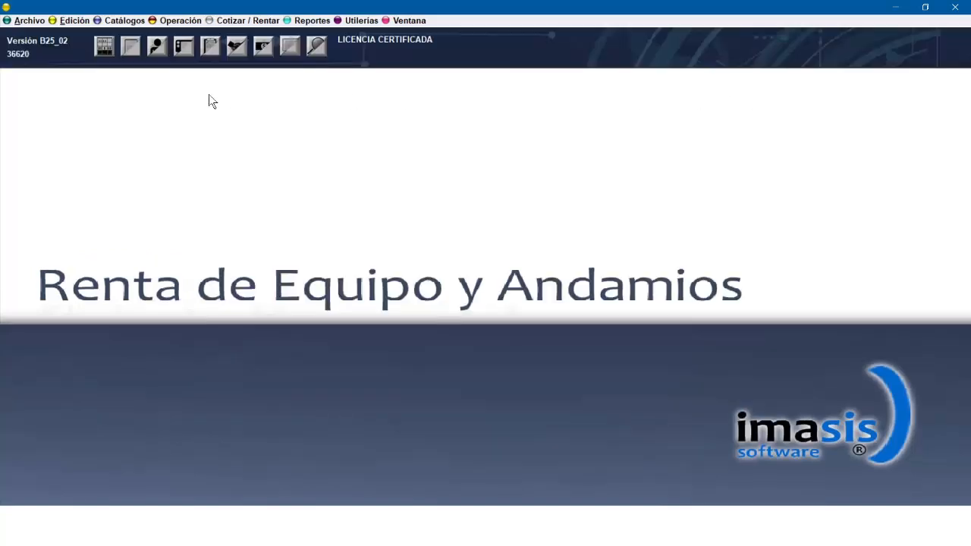
Open quotes and rentals, select rental 0000003 to review its payments, and close the window.
{"action": "left_click", "coordinate": [127, 51]}
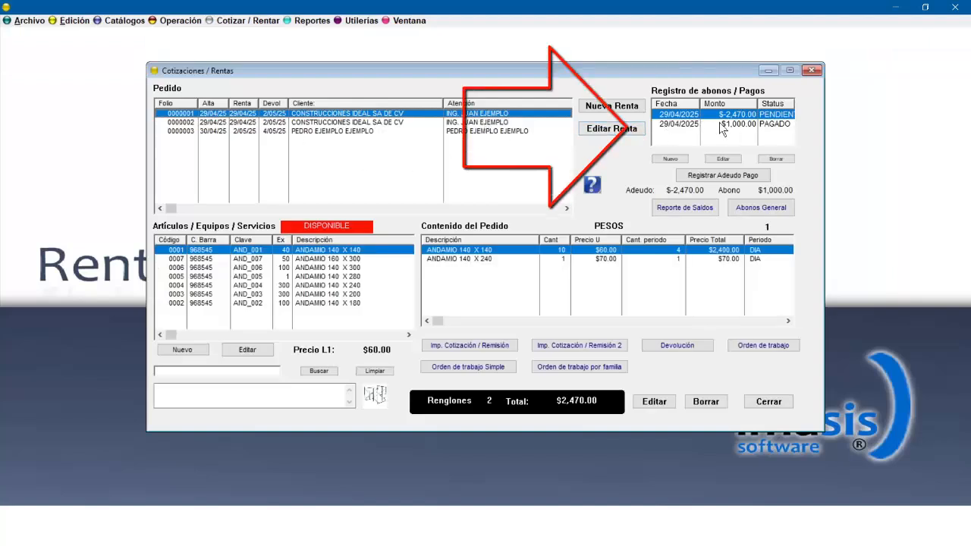
{"action": "left_click", "coordinate": [487, 130]}
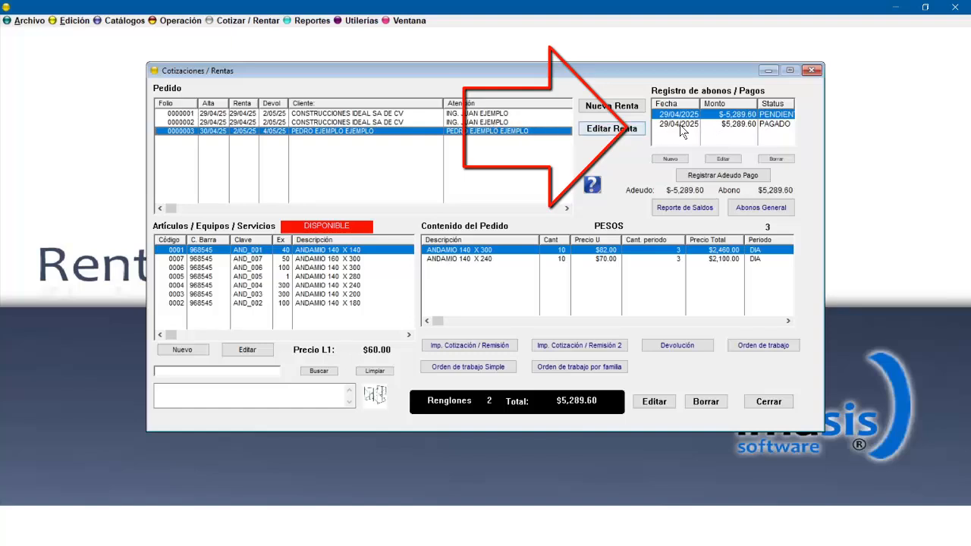
{"action": "left_click", "coordinate": [812, 69]}
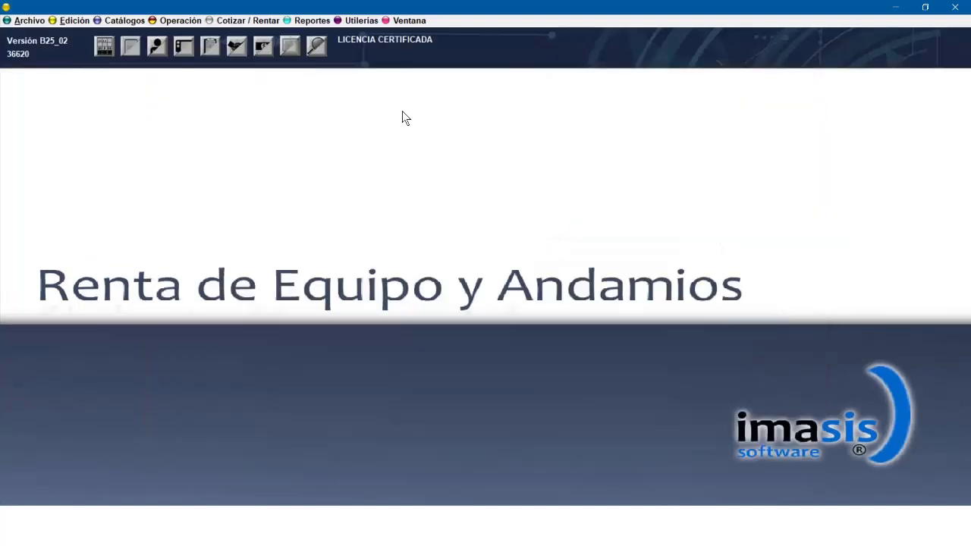
View the supplier payments list and the Corte de Caja window, closing each one.
{"action": "left_click", "coordinate": [260, 53]}
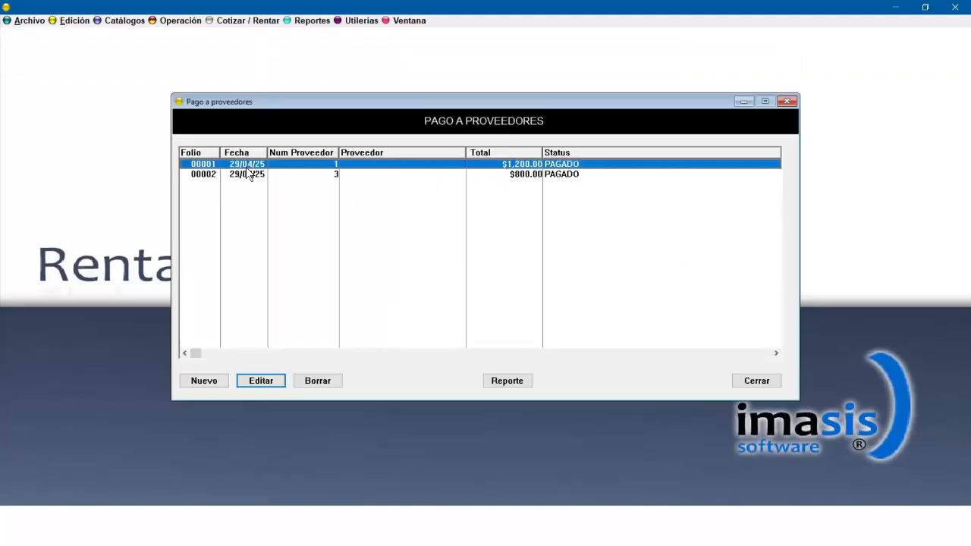
{"action": "left_click", "coordinate": [788, 102]}
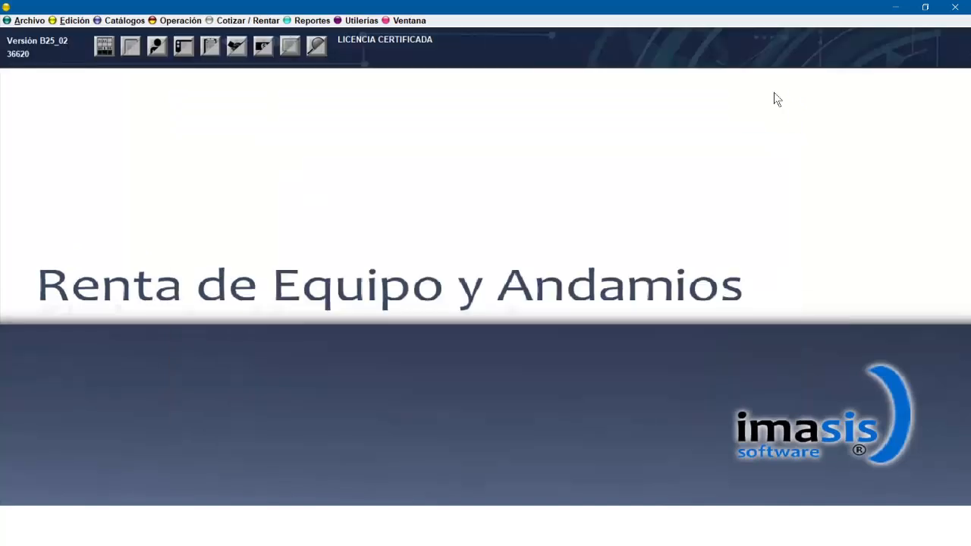
{"action": "left_click", "coordinate": [181, 20]}
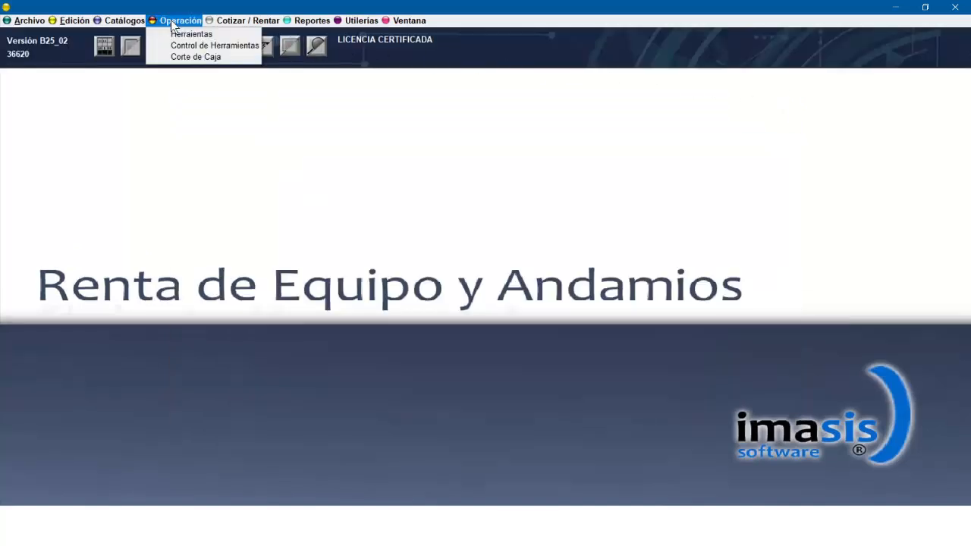
{"action": "left_click", "coordinate": [180, 58]}
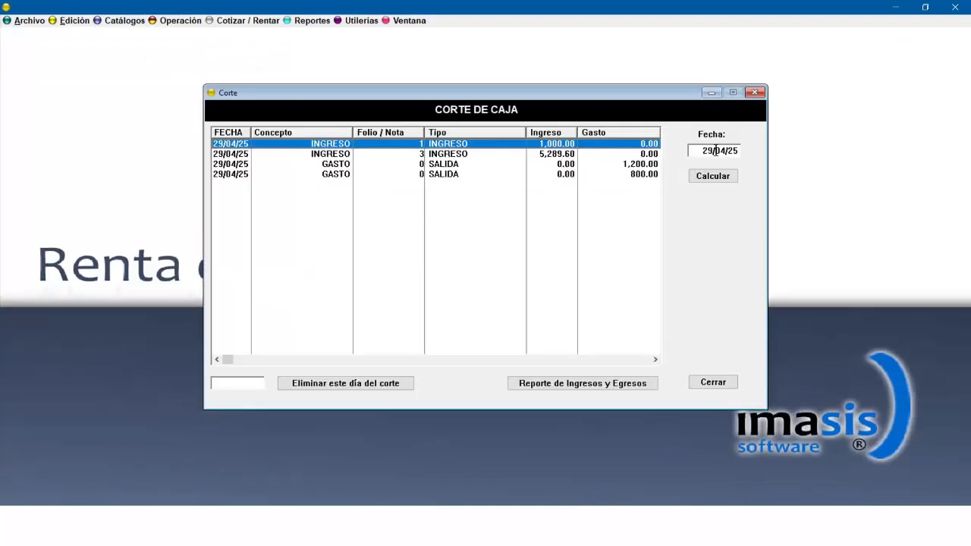
{"action": "left_click", "coordinate": [755, 93]}
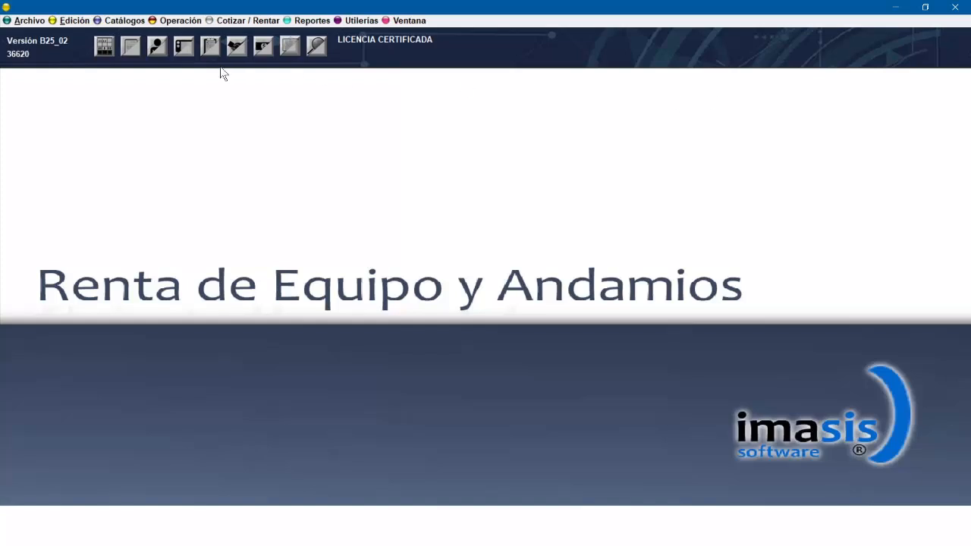
Open quotes and rentals, select rental 0000002, and start a new payment for it.
{"action": "left_click", "coordinate": [130, 47]}
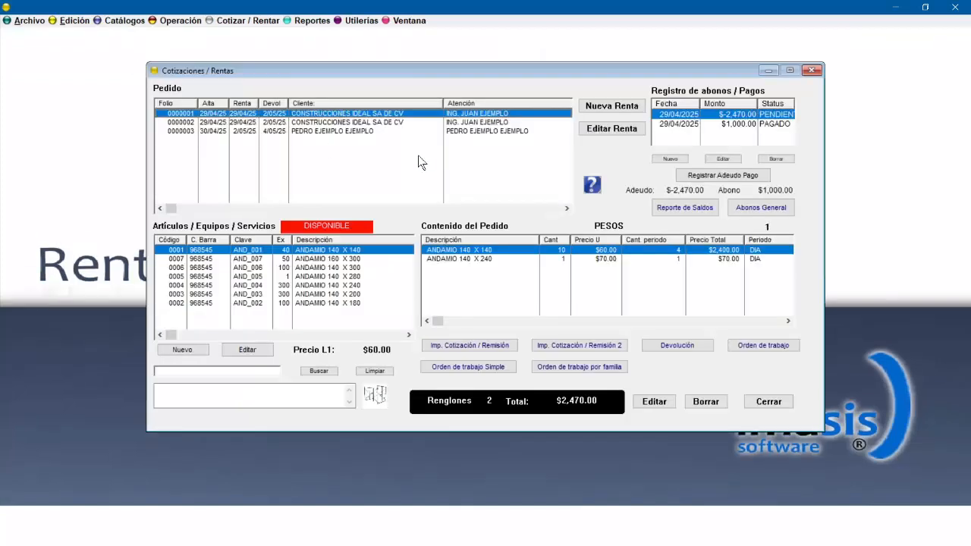
{"action": "left_click", "coordinate": [490, 122]}
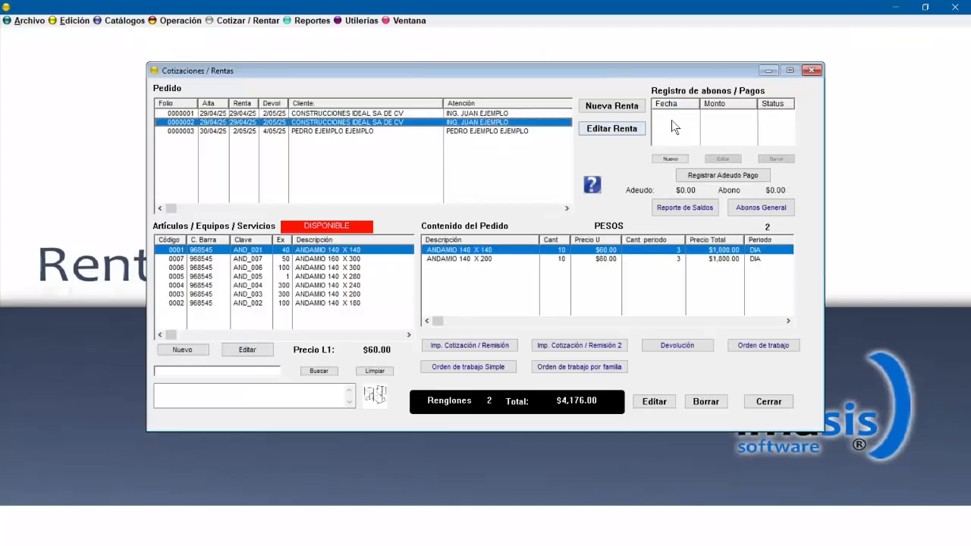
{"action": "left_click", "coordinate": [679, 157]}
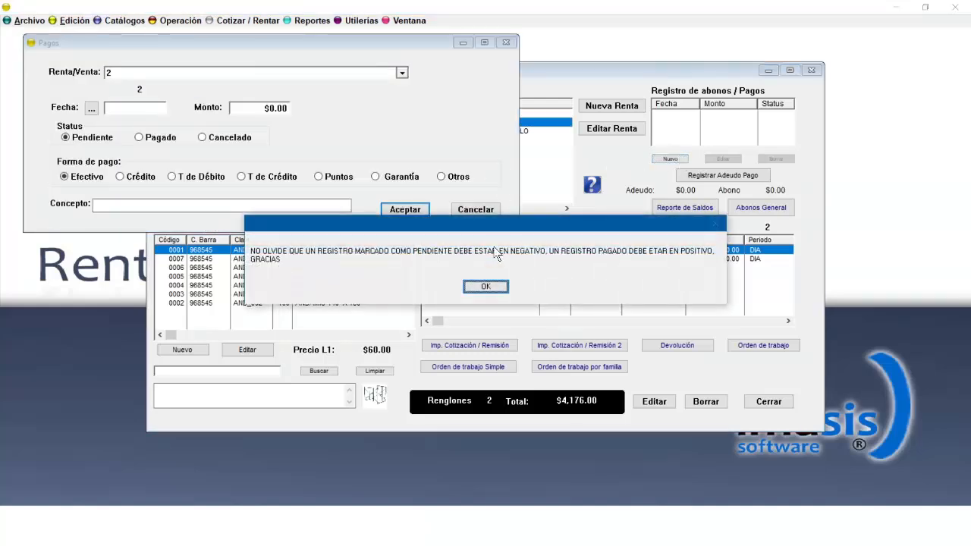
{"action": "left_click", "coordinate": [489, 287]}
Record a Pagado payment of $2,000.00 dated 29/04/25 for the rental and accept it.
{"action": "left_click", "coordinate": [154, 110]}
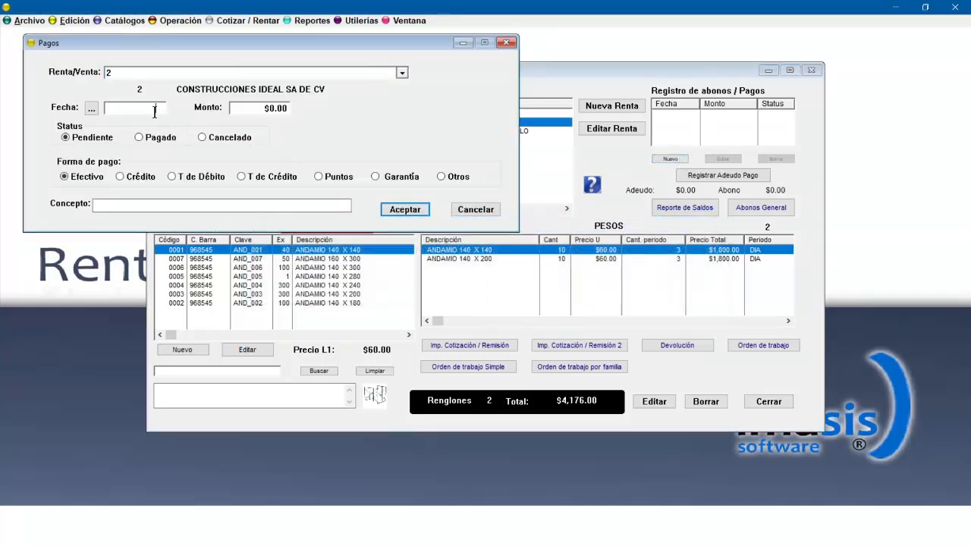
{"action": "type", "text": "2904"}
{"action": "key", "text": "Tab"}
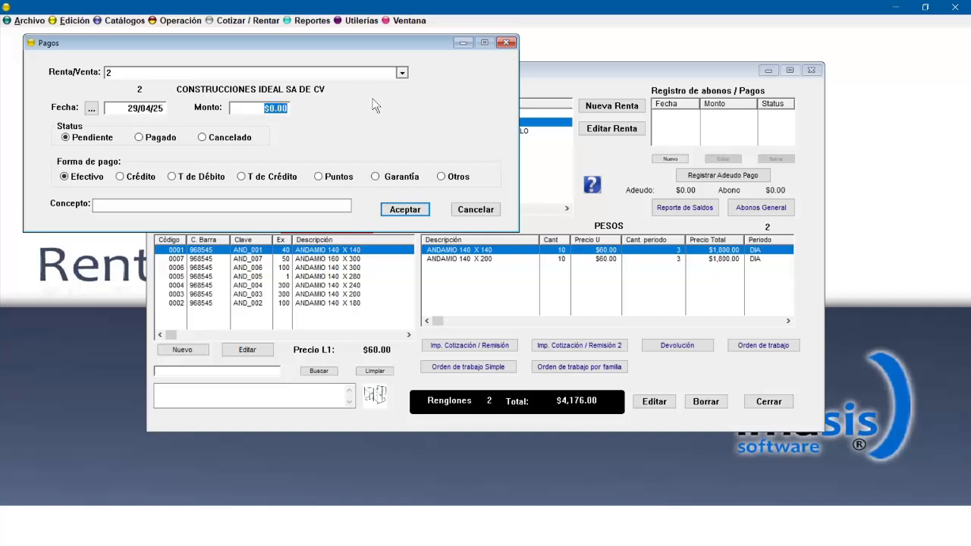
{"action": "type", "text": "2000"}
{"action": "left_click", "coordinate": [161, 138]}
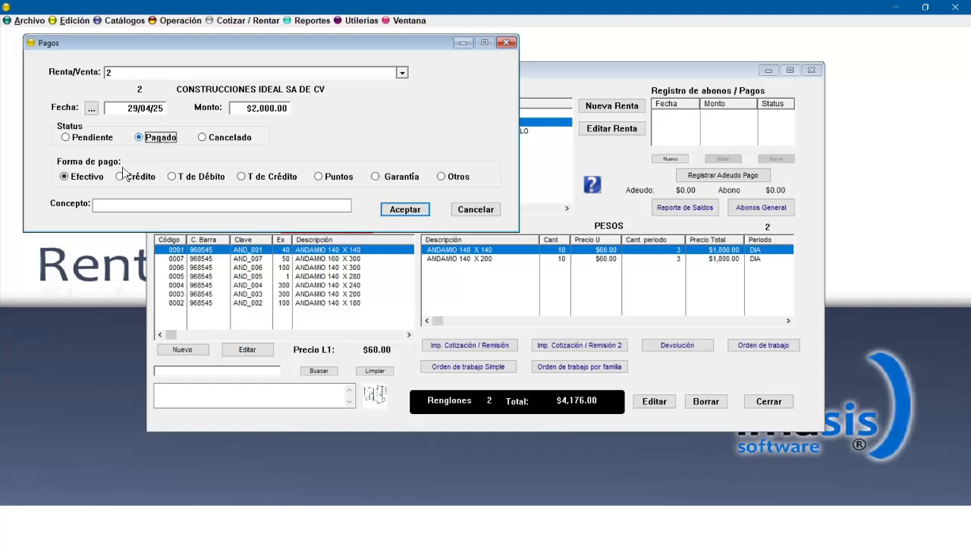
{"action": "left_click", "coordinate": [407, 210]}
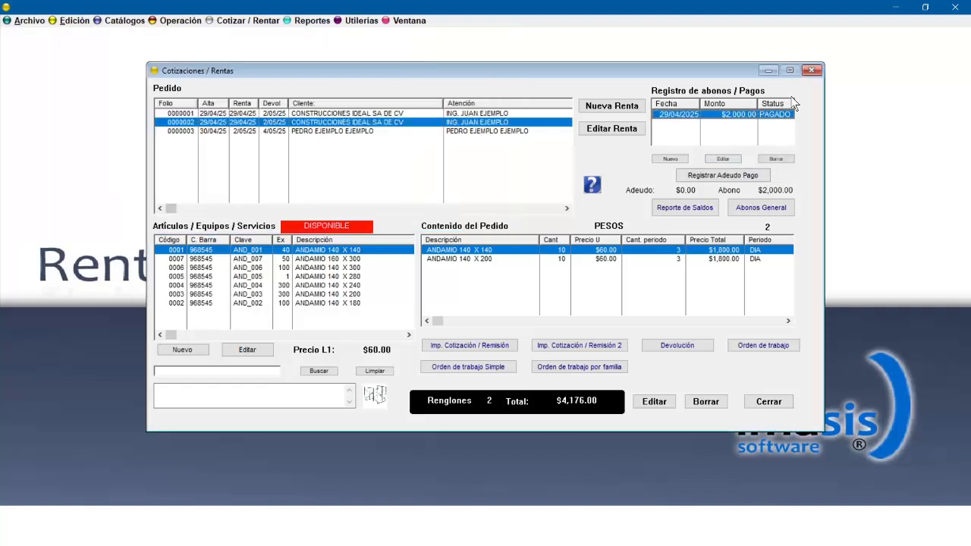